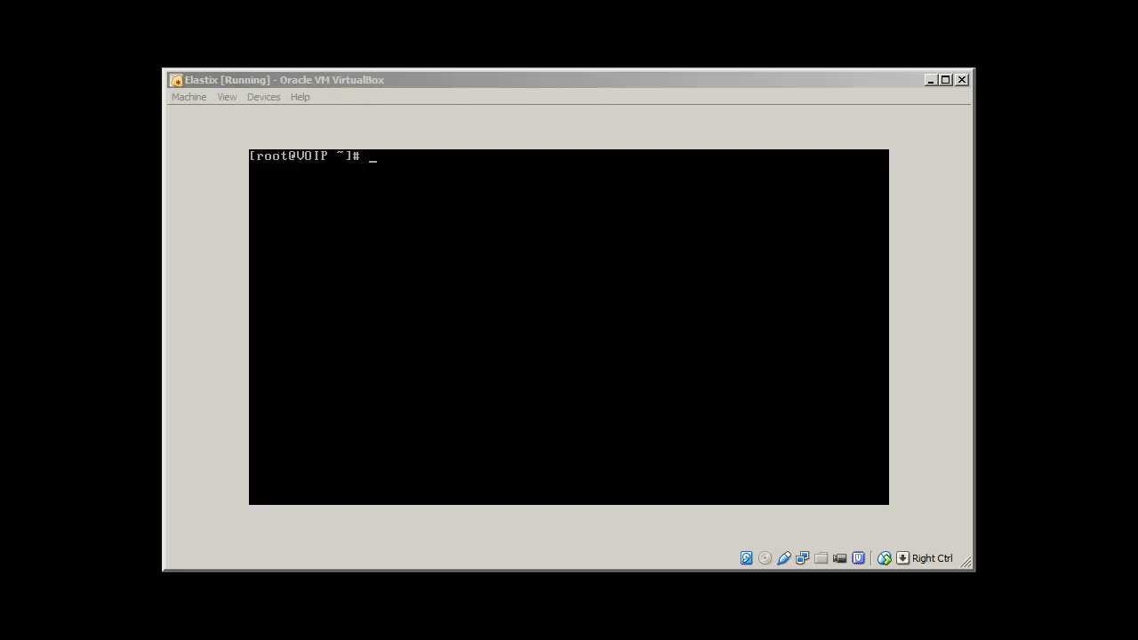
Run ifconfig to confirm address 192.168.1.200, ping 4.2.2.2 briefly, then clear the console
{"action": "type", "text": "ifconfig"}
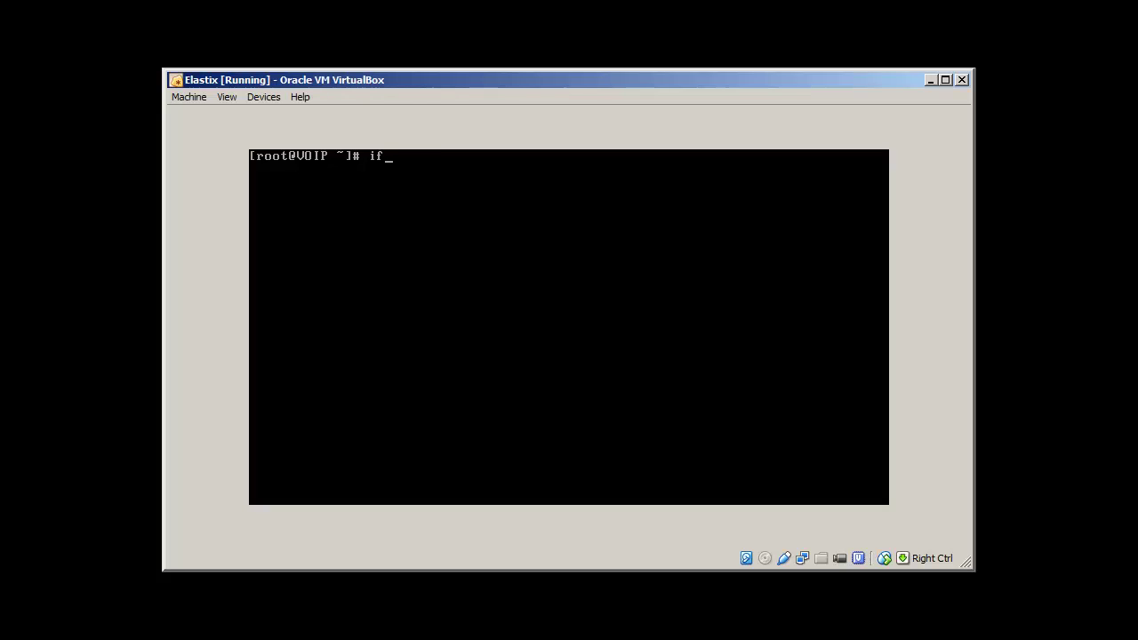
{"action": "key", "text": "Return"}
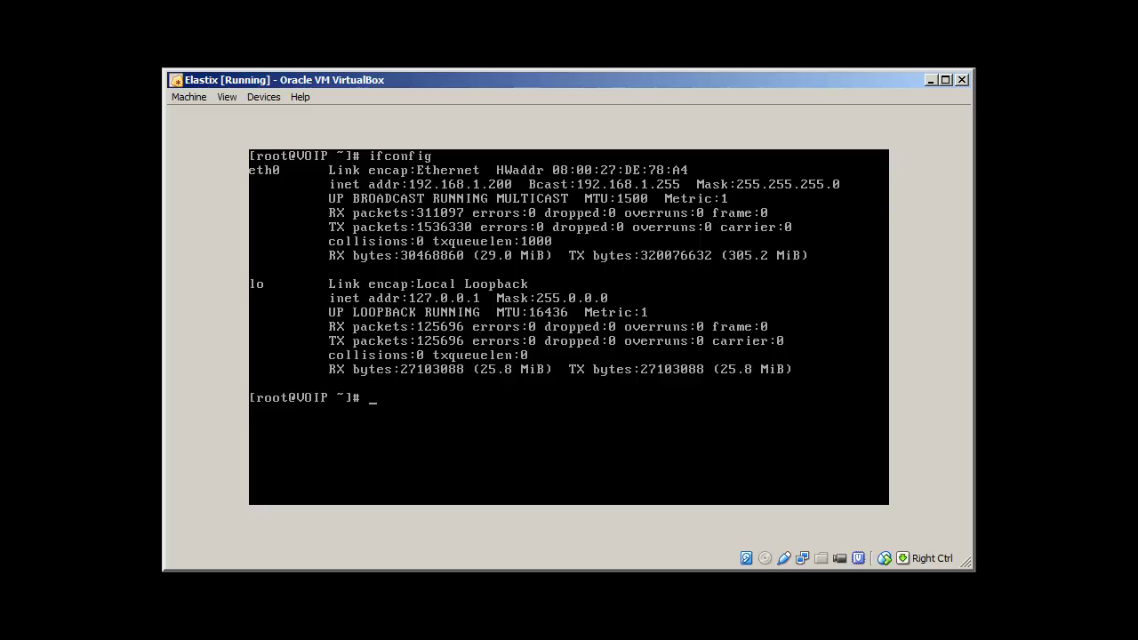
{"action": "type", "text": "ping 4.2.2.2"}
{"action": "key", "text": "Return"}
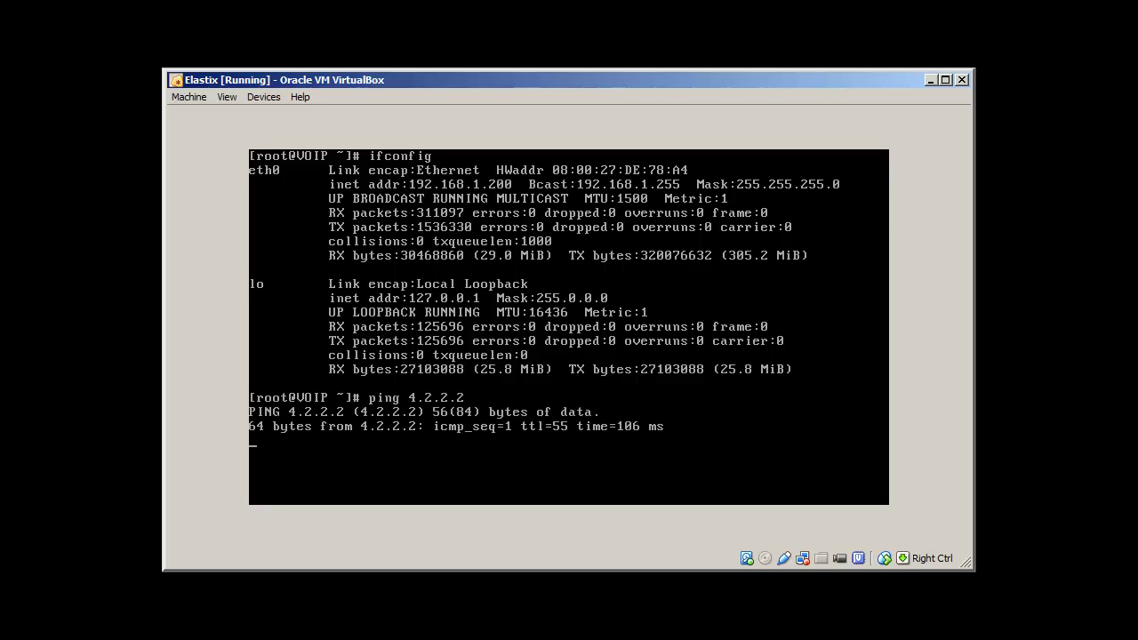
{"action": "key", "text": "ctrl+c"}
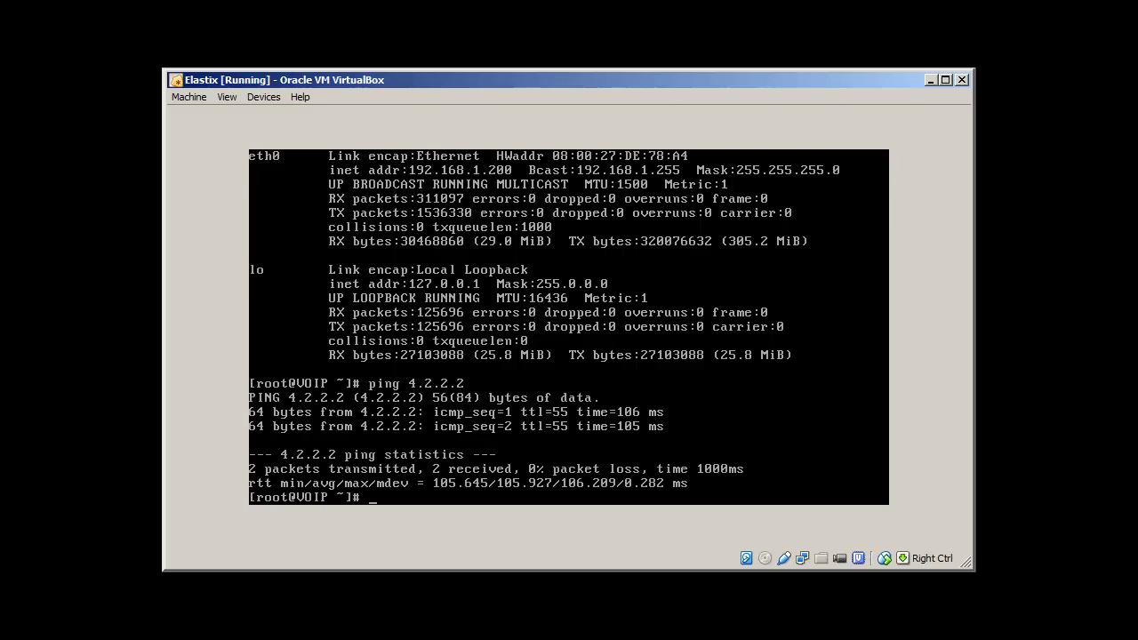
{"action": "type", "text": "clear"}
{"action": "key", "text": "Return"}
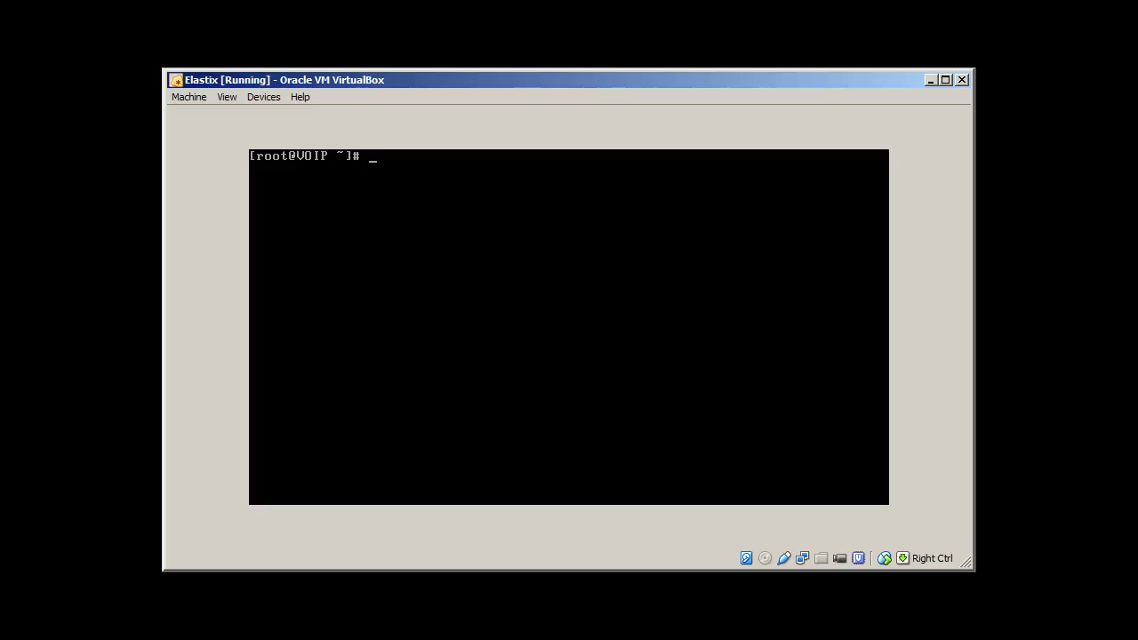
Display /etc/redhat-release (CentOS 5.10) and the uname -ar kernel details (2.6.18-371.1.2.el5)
{"action": "type", "text": "cat /etc/"}
{"action": "type", "text": "ce"}
{"action": "type", "text": "n"}
{"action": "key", "text": "BackSpace"}
{"action": "key", "text": "BackSpace"}
{"action": "key", "text": "BackSpace"}
{"action": "type", "text": "red"}
{"action": "key", "text": "Tab"}
{"action": "key", "text": "Return"}
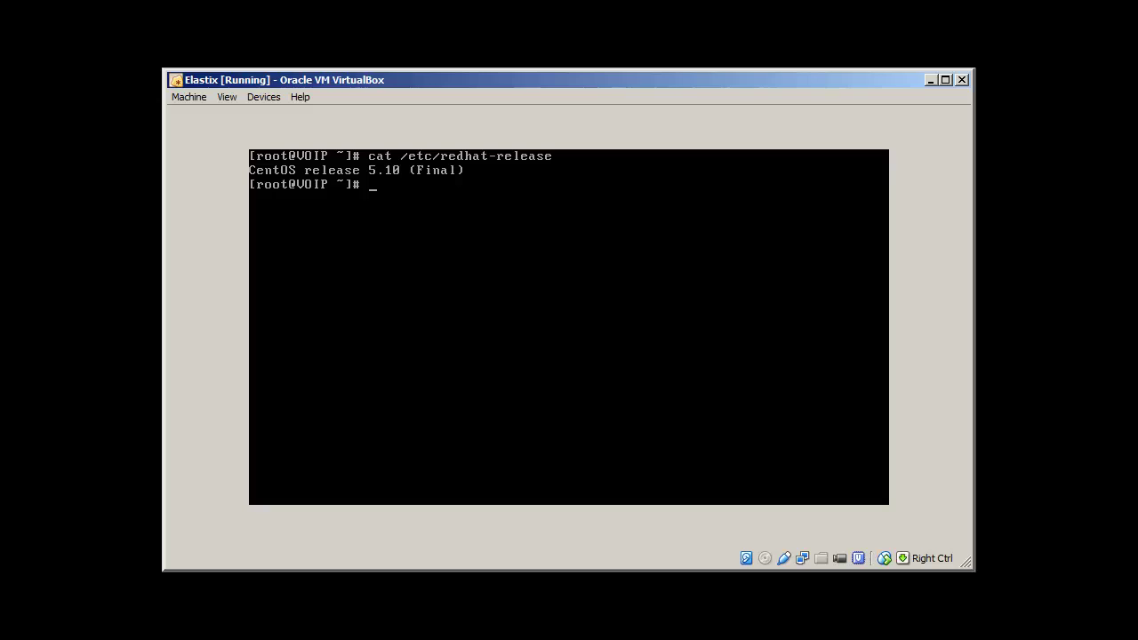
{"action": "type", "text": "uname -ar"}
{"action": "key", "text": "Return"}
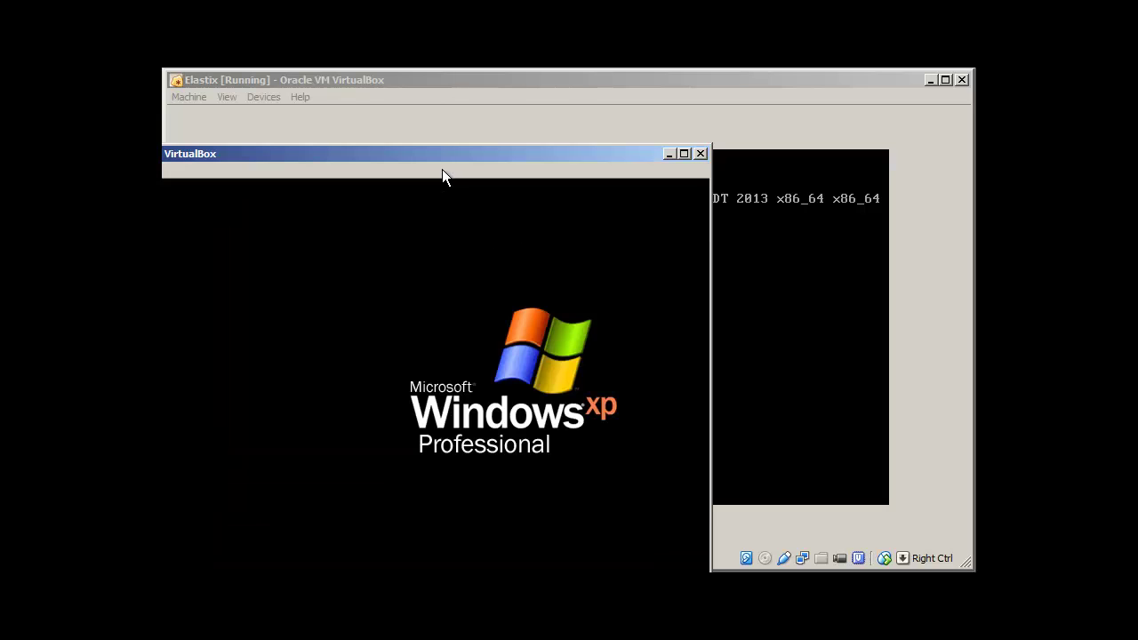
Enlarge the Windows XP VM window and reposition SJphone so its keypad and the taskbar show
{"action": "left_click_drag", "start_coordinate": [424, 149], "coordinate": [592, 74]}
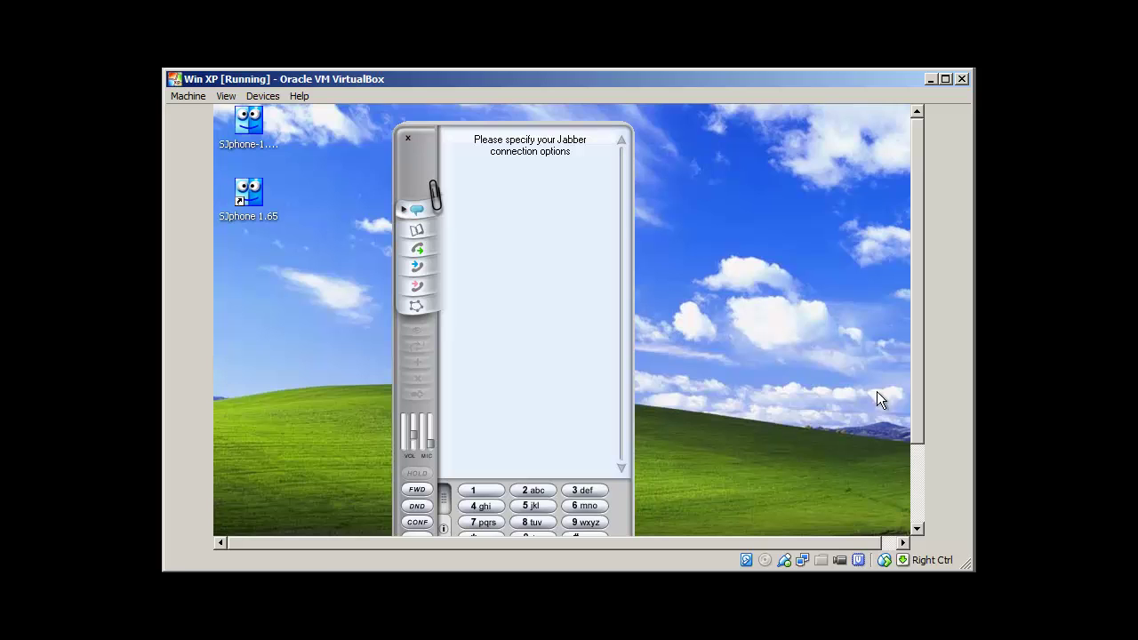
{"action": "mouse_move", "coordinate": [915, 365]}
{"action": "left_mouse_down"}
{"action": "mouse_move", "coordinate": [913, 446]}
{"action": "mouse_move", "coordinate": [912, 364]}
{"action": "left_mouse_up"}
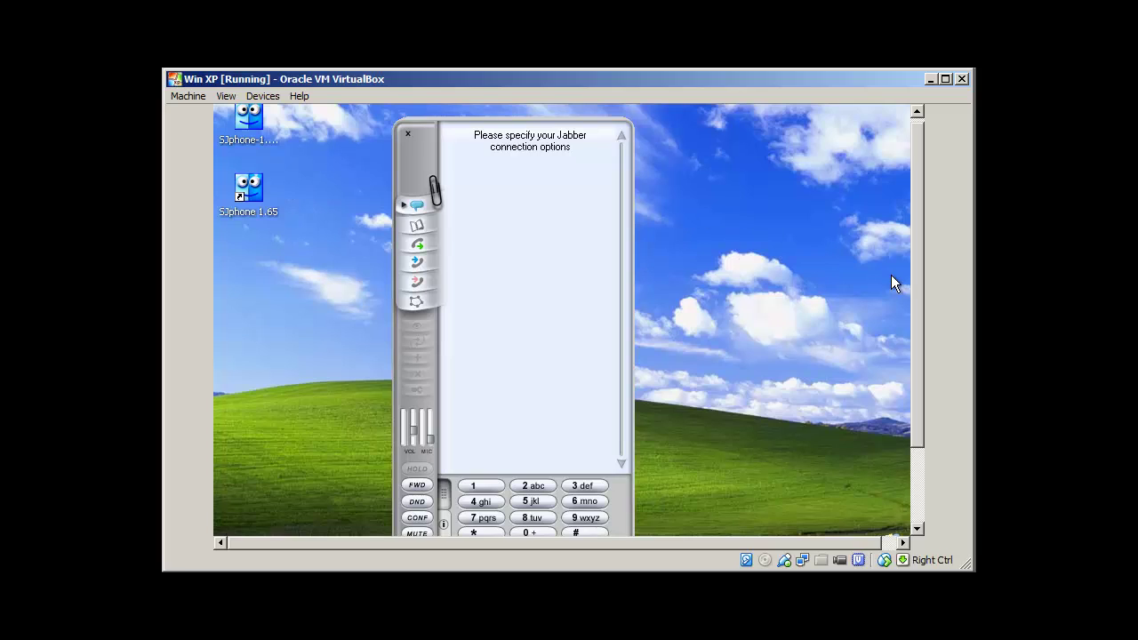
{"action": "left_click_drag", "start_coordinate": [913, 268], "coordinate": [913, 226]}
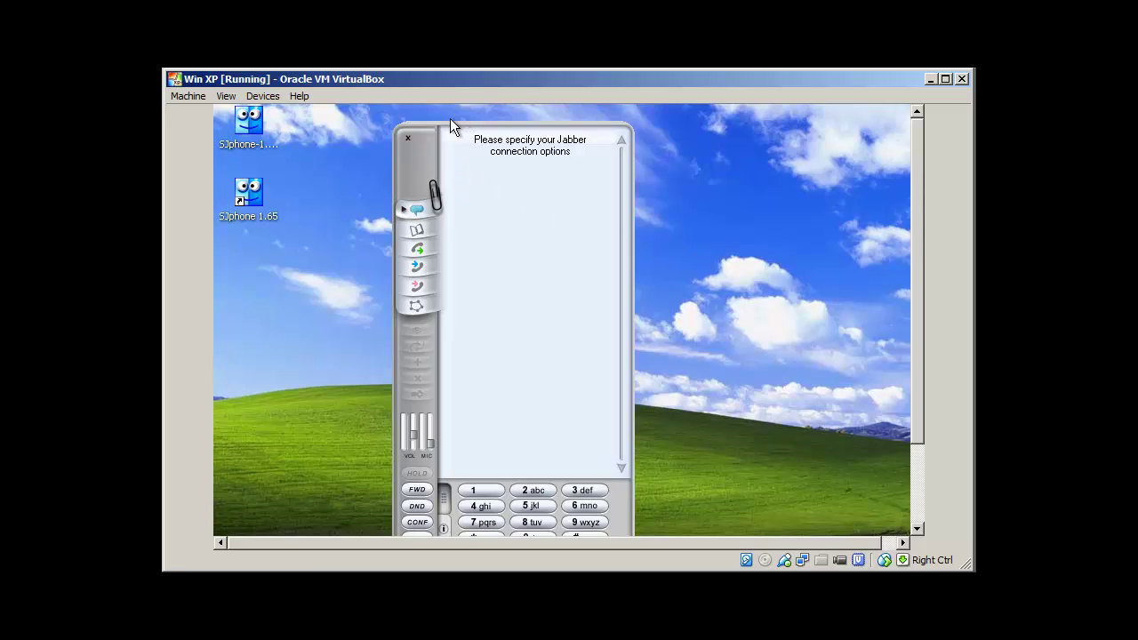
{"action": "left_click_drag", "start_coordinate": [450, 126], "coordinate": [469, 274]}
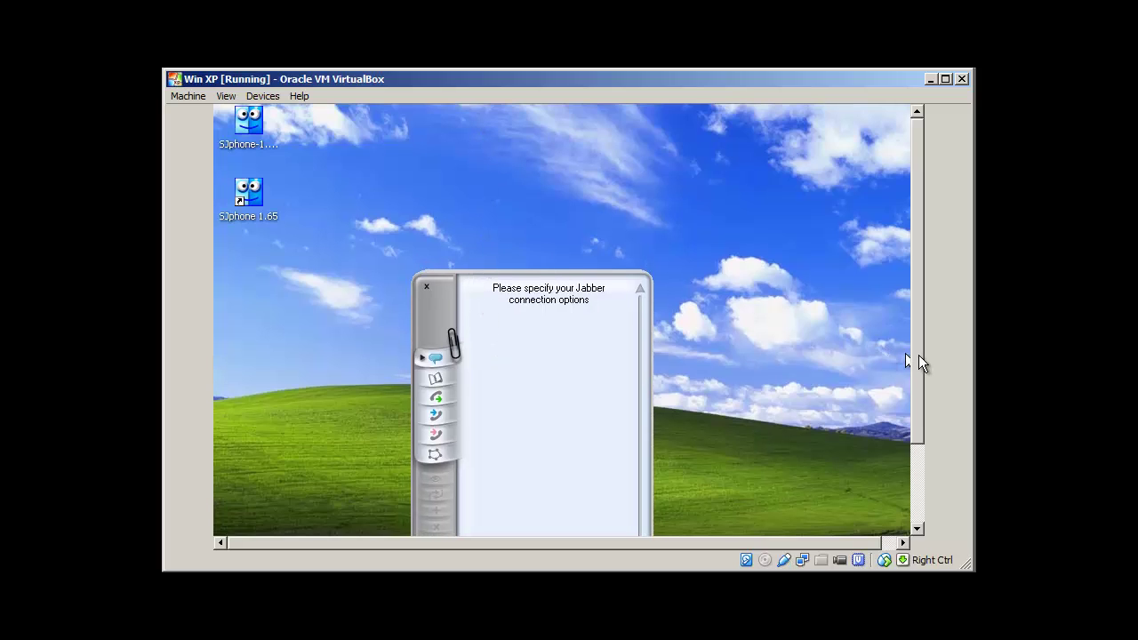
{"action": "left_click_drag", "start_coordinate": [918, 355], "coordinate": [917, 471]}
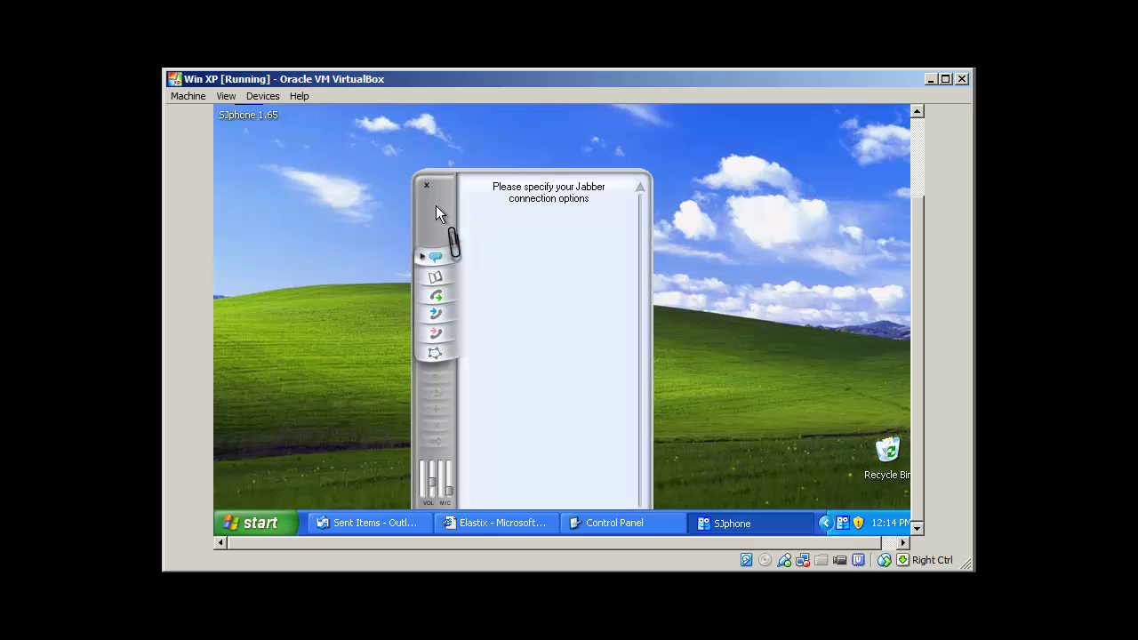
{"action": "left_click_drag", "start_coordinate": [436, 209], "coordinate": [430, 152]}
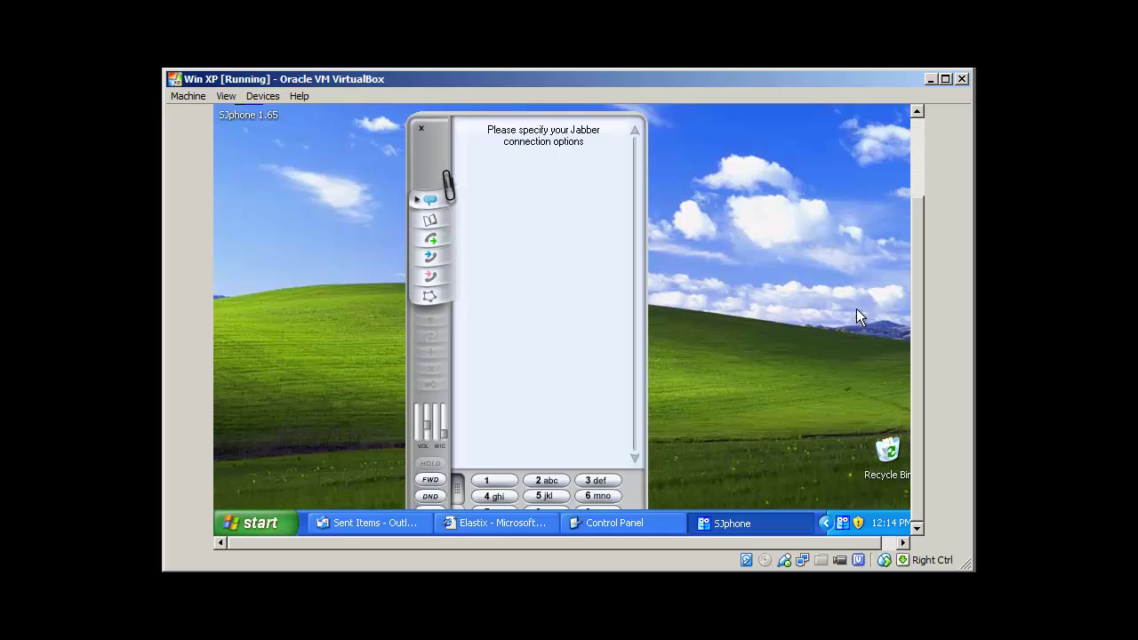
Bring the Elastix browser forward and select extension 200 in the PBX extensions list
{"action": "left_click", "coordinate": [498, 522]}
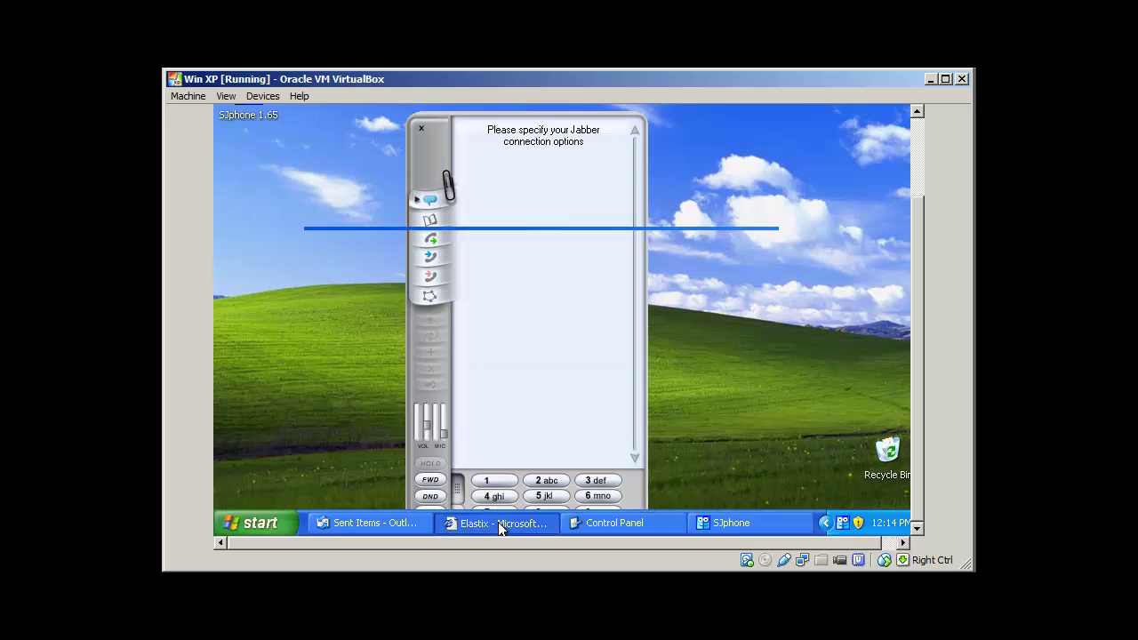
{"action": "left_click_drag", "start_coordinate": [917, 318], "coordinate": [919, 204]}
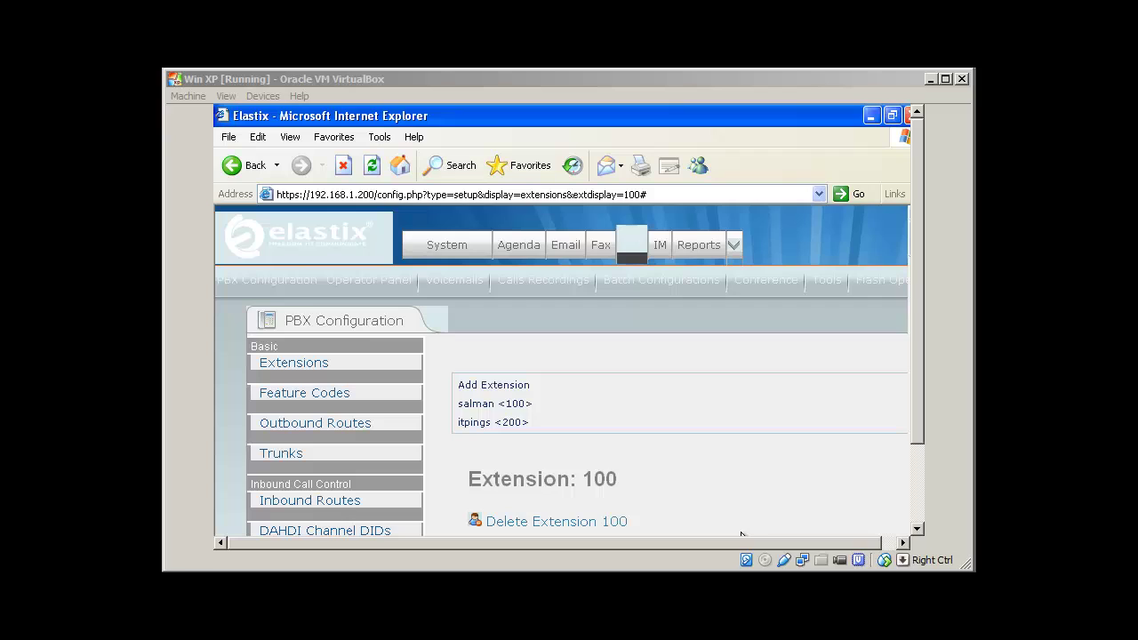
{"action": "left_click", "coordinate": [489, 117]}
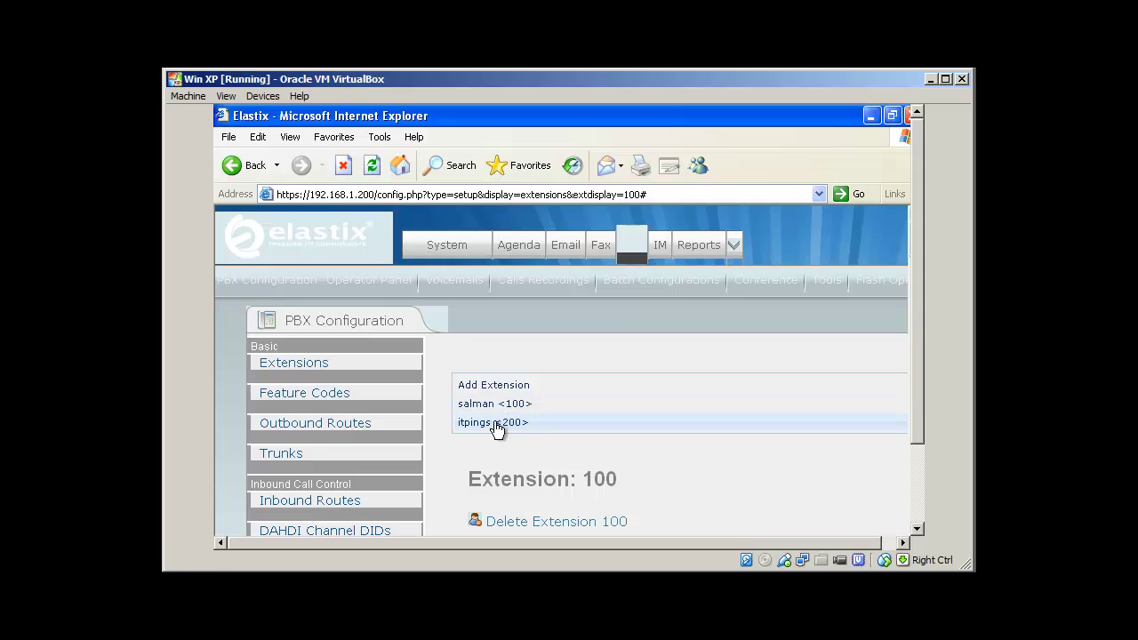
{"action": "left_click_drag", "start_coordinate": [920, 326], "coordinate": [920, 414]}
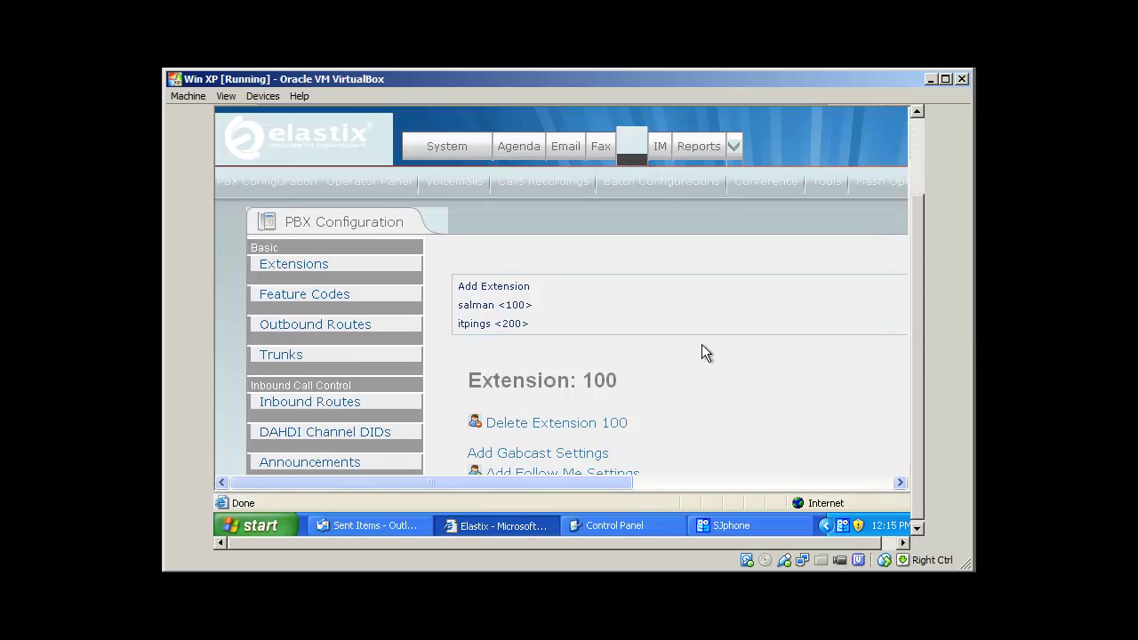
{"action": "left_click", "coordinate": [500, 329]}
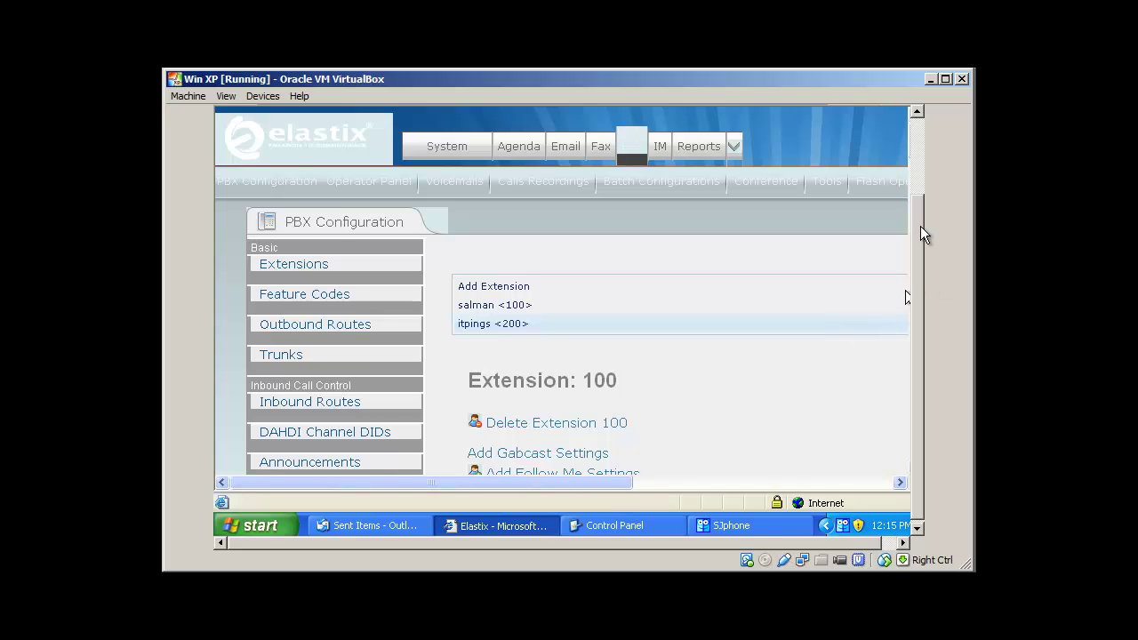
{"action": "left_click_drag", "start_coordinate": [920, 225], "coordinate": [924, 261]}
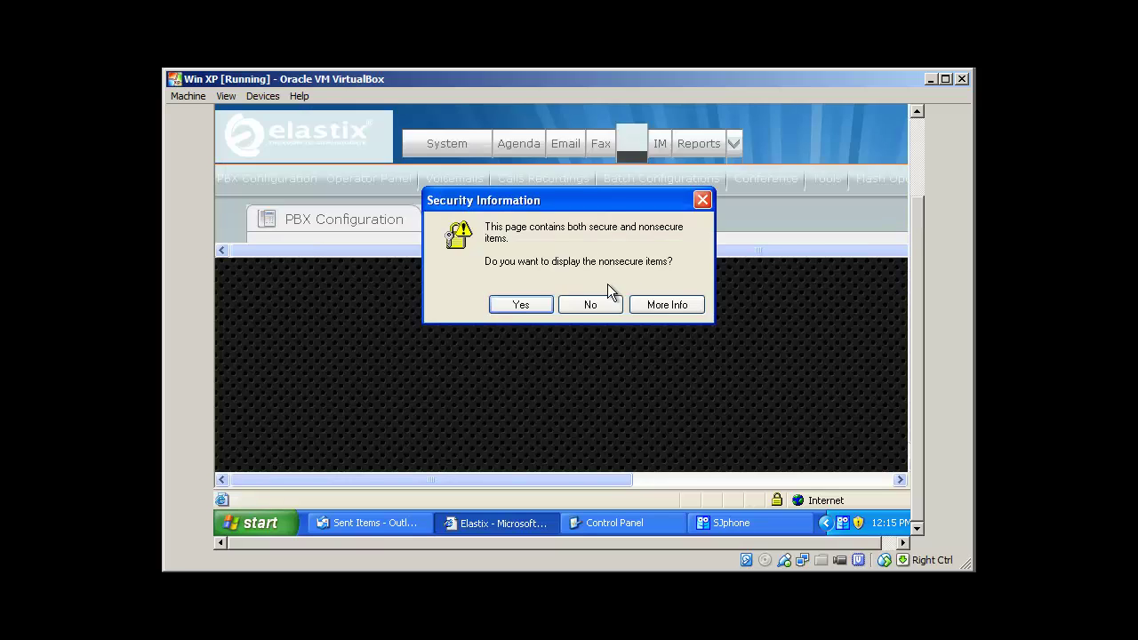
{"action": "left_click", "coordinate": [524, 304]}
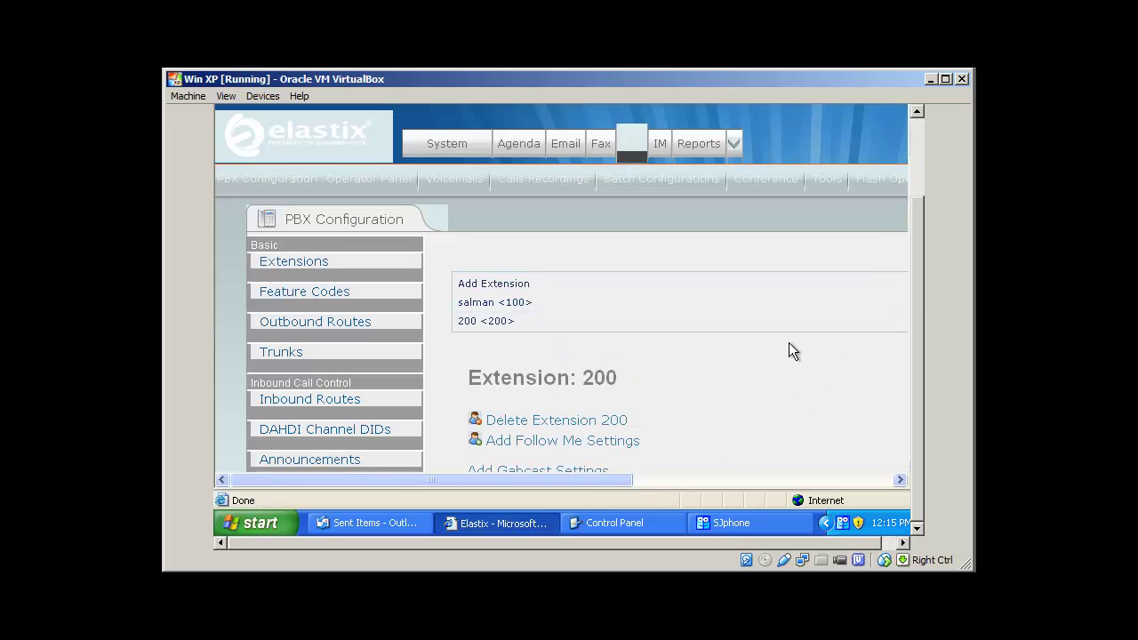
{"action": "scroll", "coordinate": [789, 351], "scroll_direction": "down", "scroll_amount": 1}
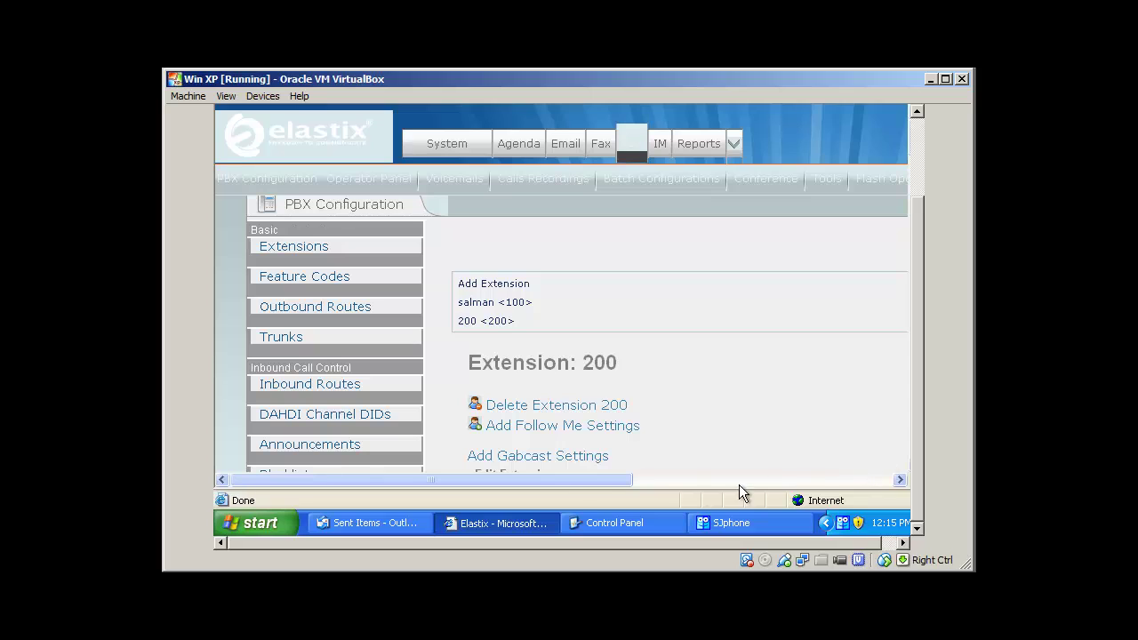
{"action": "left_click_drag", "start_coordinate": [556, 480], "coordinate": [513, 481]}
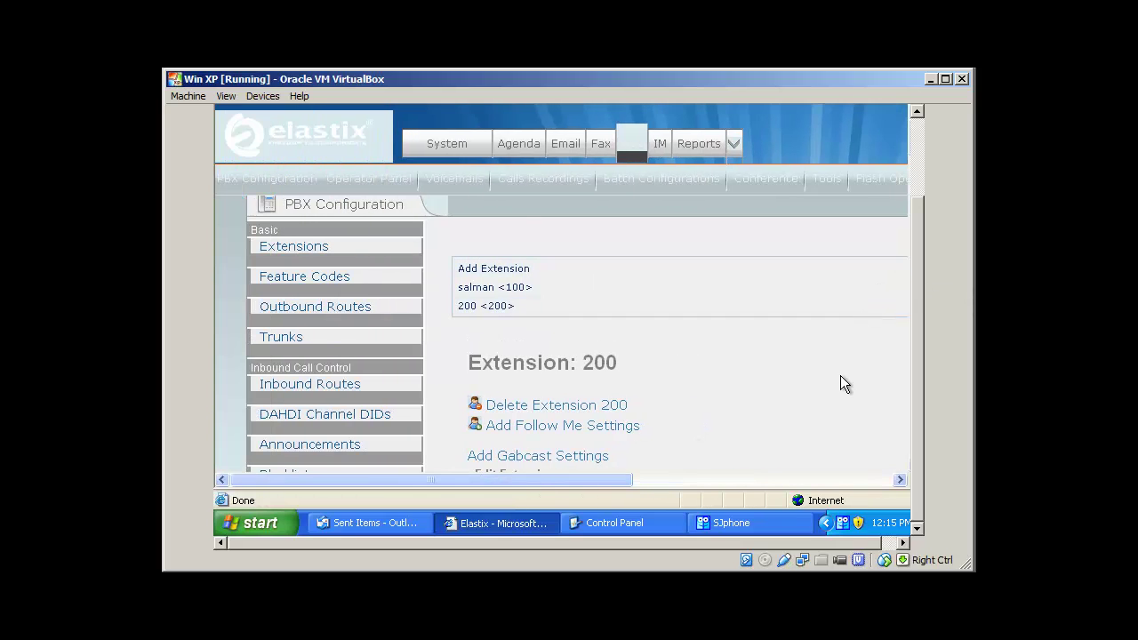
{"action": "scroll", "coordinate": [840, 375], "scroll_direction": "down", "scroll_amount": 5}
{"action": "scroll", "coordinate": [840, 375], "scroll_direction": "down", "scroll_amount": 2}
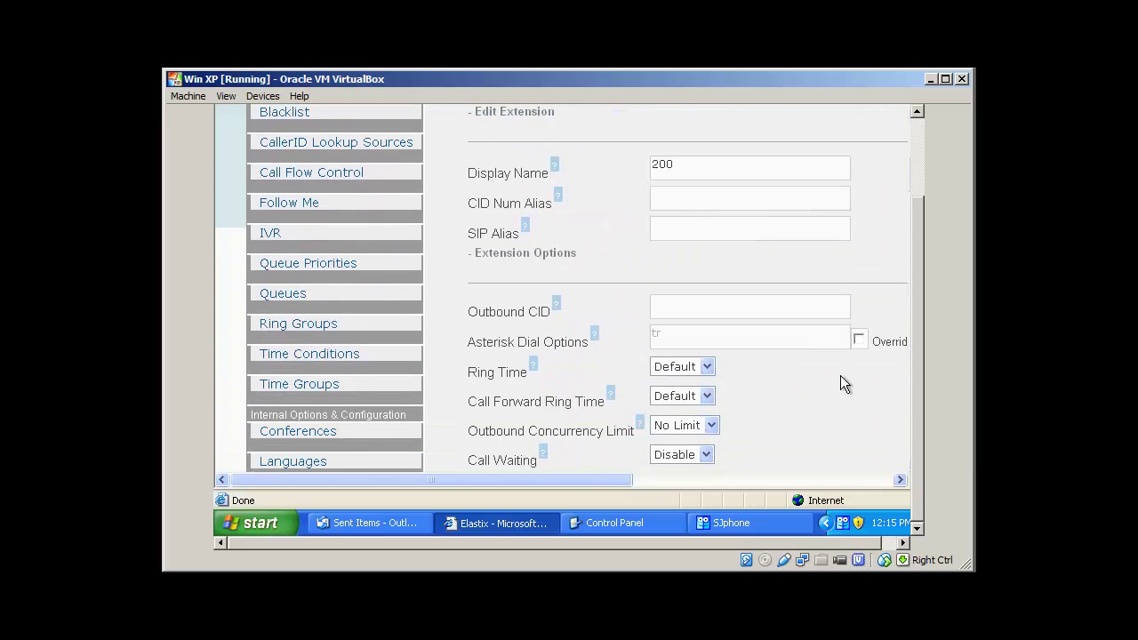
{"action": "scroll", "coordinate": [840, 375], "scroll_direction": "down", "scroll_amount": 4}
{"action": "scroll", "coordinate": [840, 375], "scroll_direction": "down", "scroll_amount": 6}
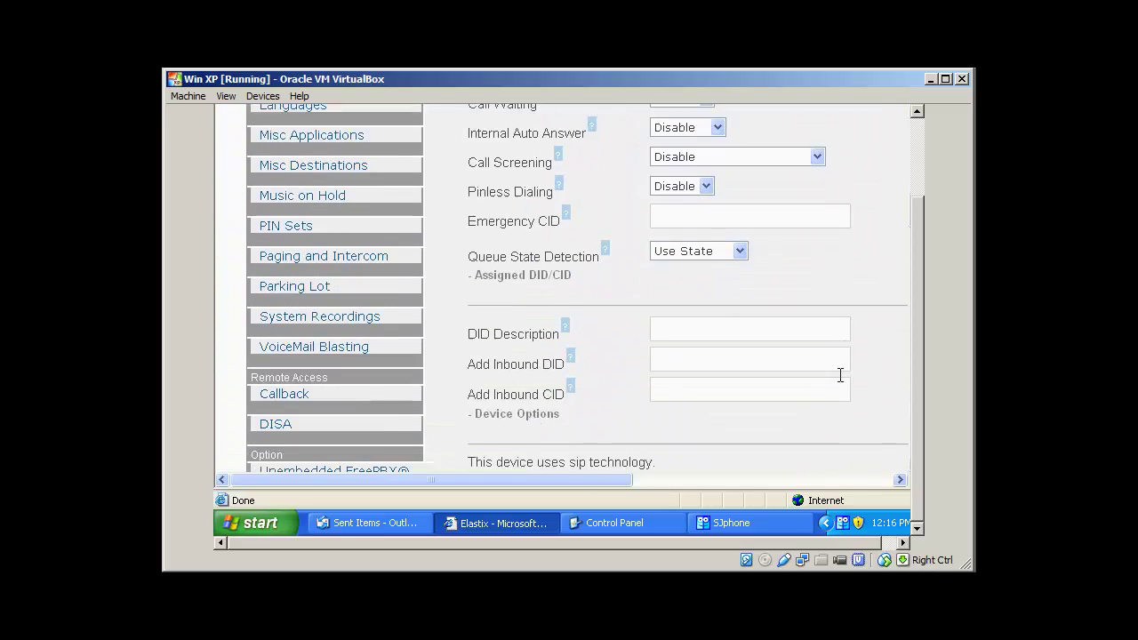
{"action": "scroll", "coordinate": [840, 375], "scroll_direction": "down", "scroll_amount": 2}
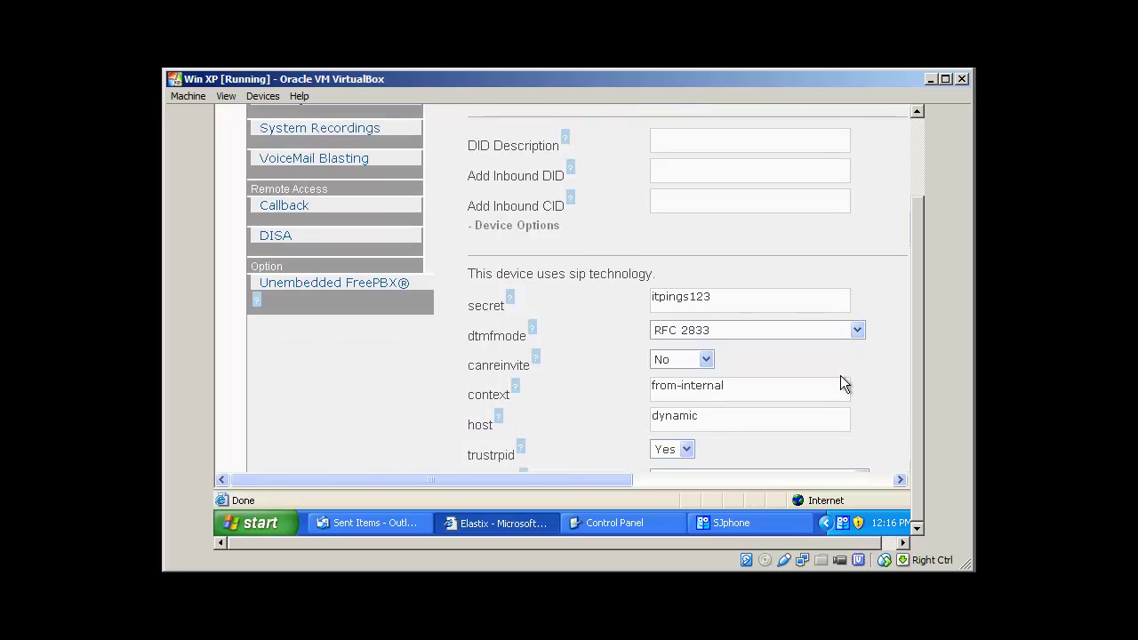
{"action": "scroll", "coordinate": [840, 375], "scroll_direction": "down", "scroll_amount": 3}
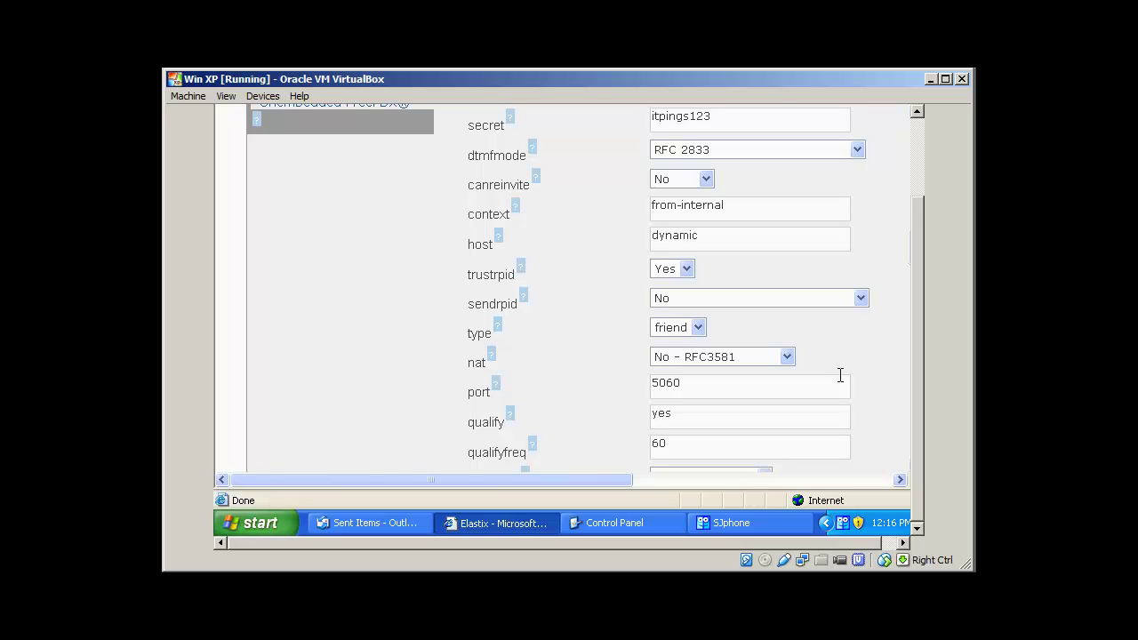
{"action": "scroll", "coordinate": [840, 375], "scroll_direction": "down", "scroll_amount": 3}
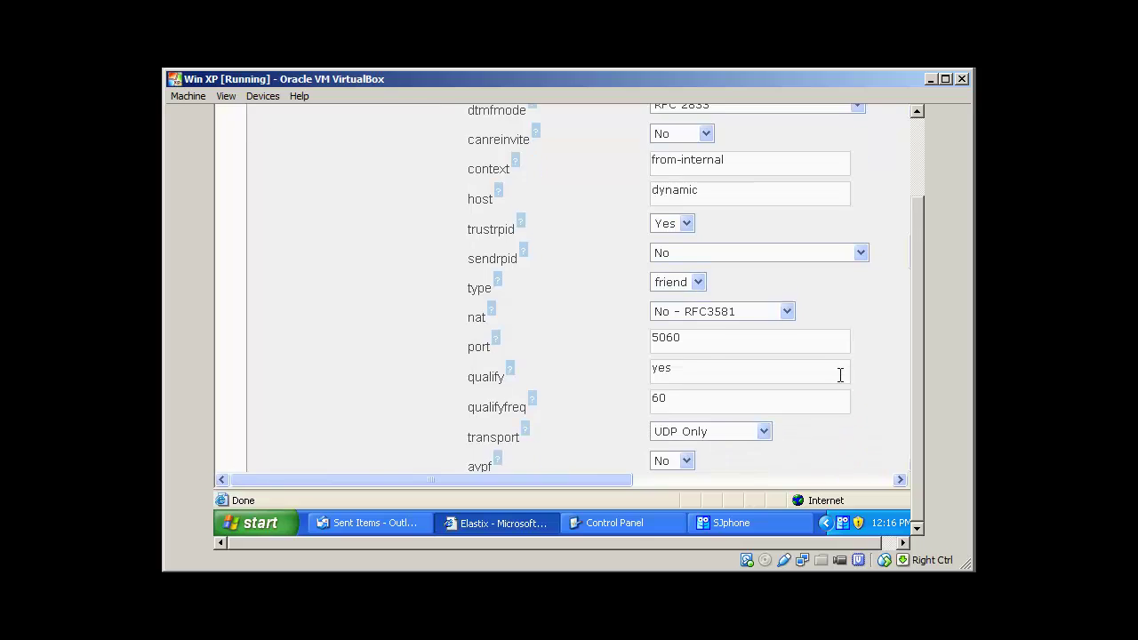
{"action": "scroll", "coordinate": [840, 375], "scroll_direction": "down", "scroll_amount": 5}
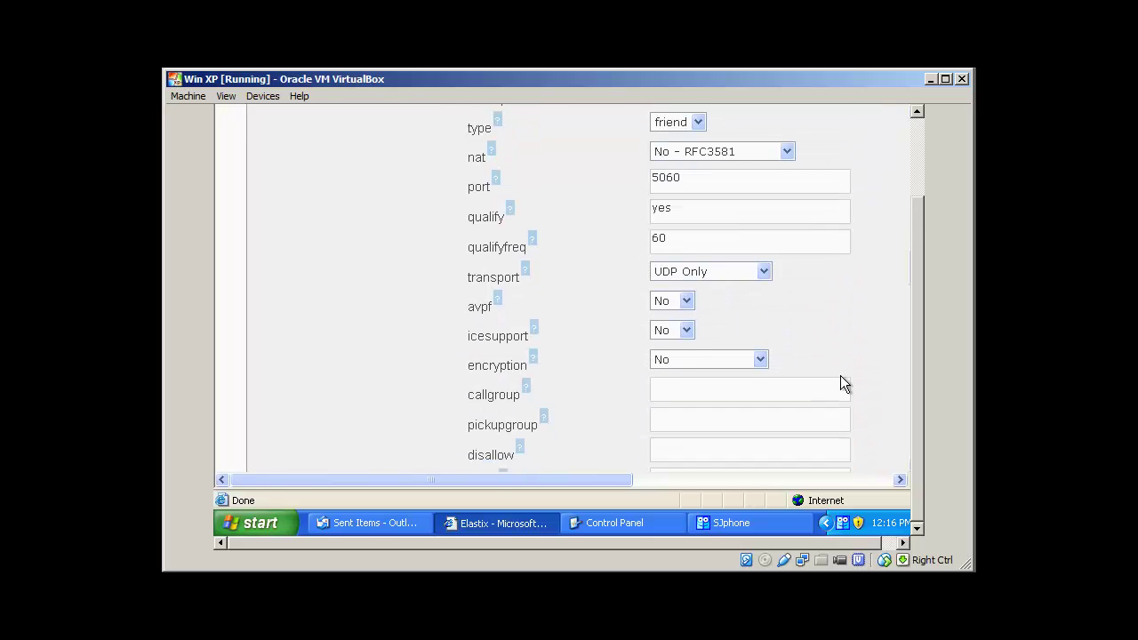
{"action": "scroll", "coordinate": [840, 376], "scroll_direction": "down", "scroll_amount": 2}
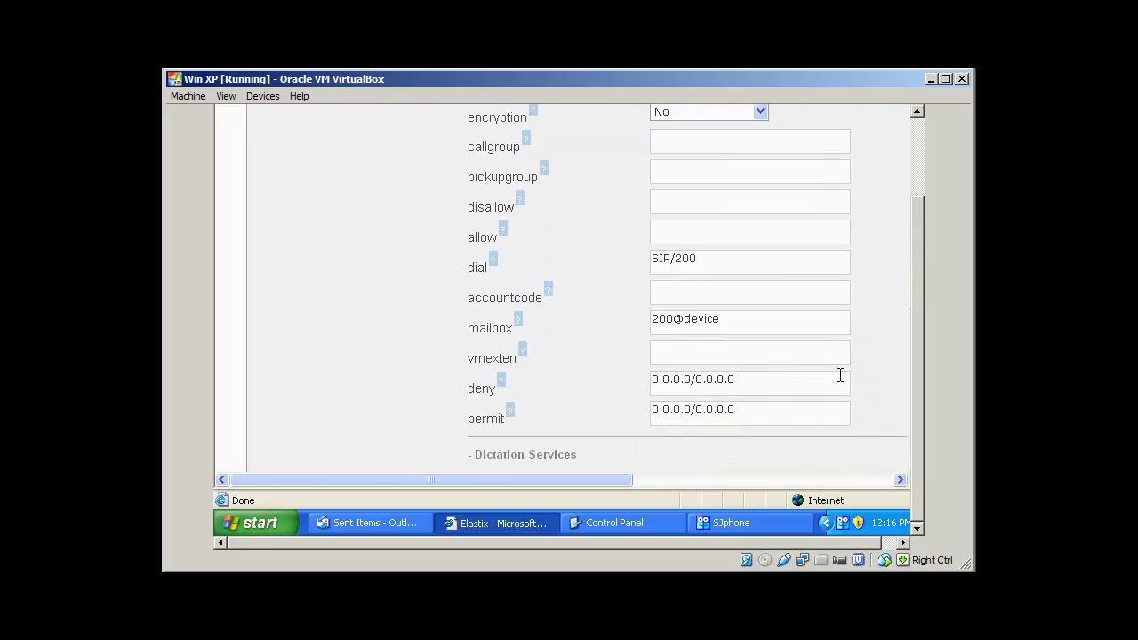
{"action": "scroll", "coordinate": [840, 375], "scroll_direction": "down", "scroll_amount": 7}
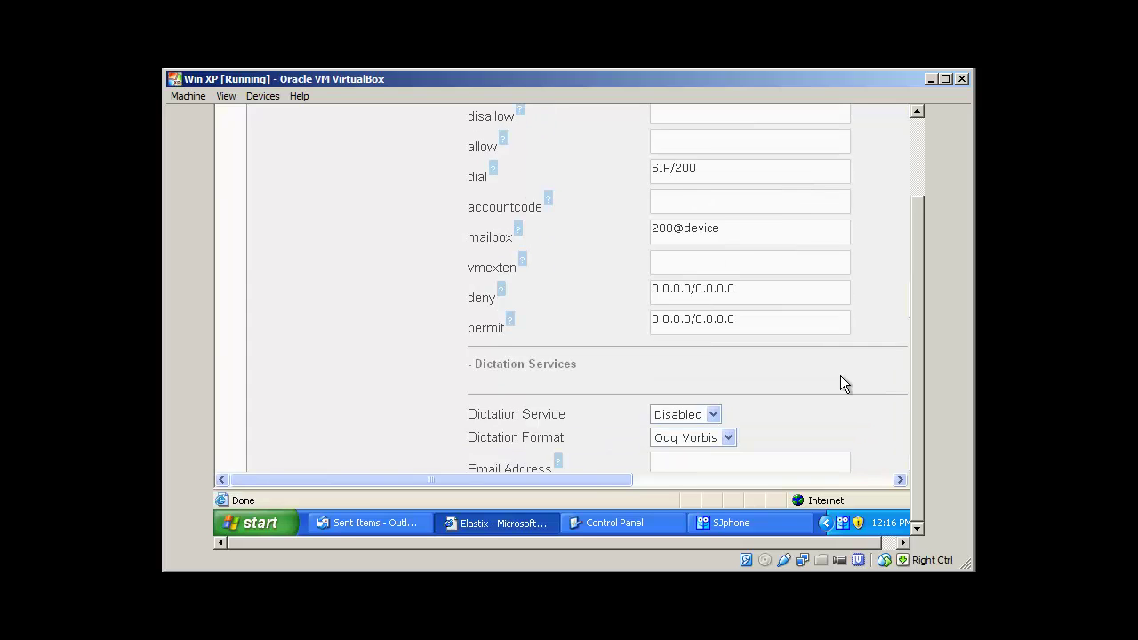
{"action": "scroll", "coordinate": [840, 375], "scroll_direction": "down", "scroll_amount": 3}
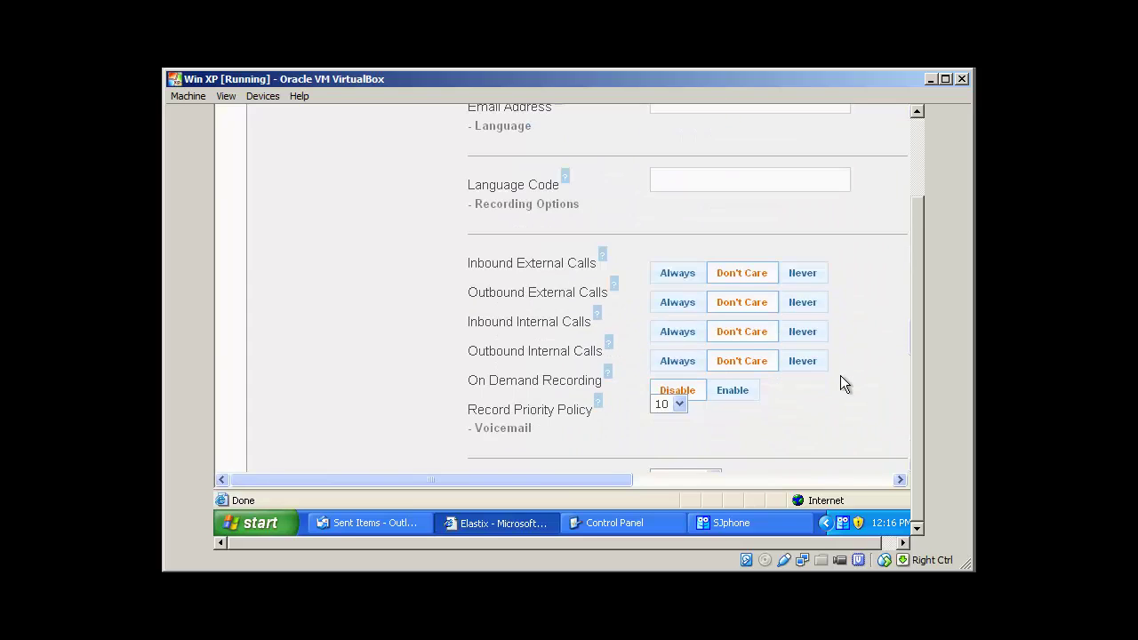
{"action": "scroll", "coordinate": [840, 375], "scroll_direction": "down", "scroll_amount": 2}
{"action": "scroll", "coordinate": [840, 375], "scroll_direction": "down", "scroll_amount": 10}
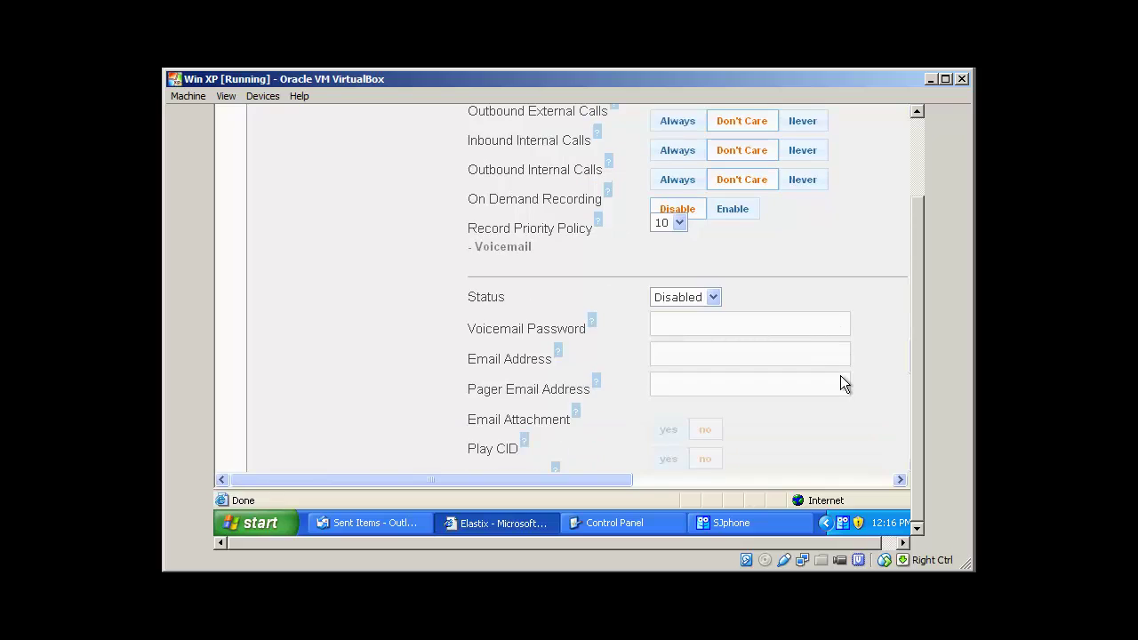
{"action": "scroll", "coordinate": [840, 375], "scroll_direction": "down", "scroll_amount": 8}
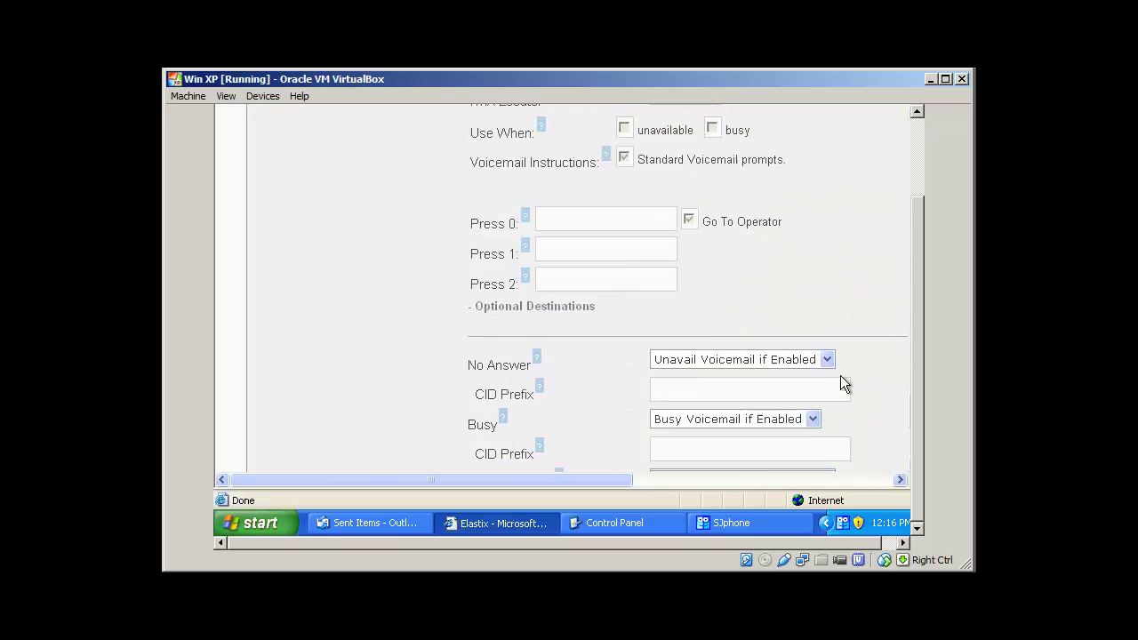
{"action": "scroll", "coordinate": [840, 375], "scroll_direction": "up", "scroll_amount": 20}
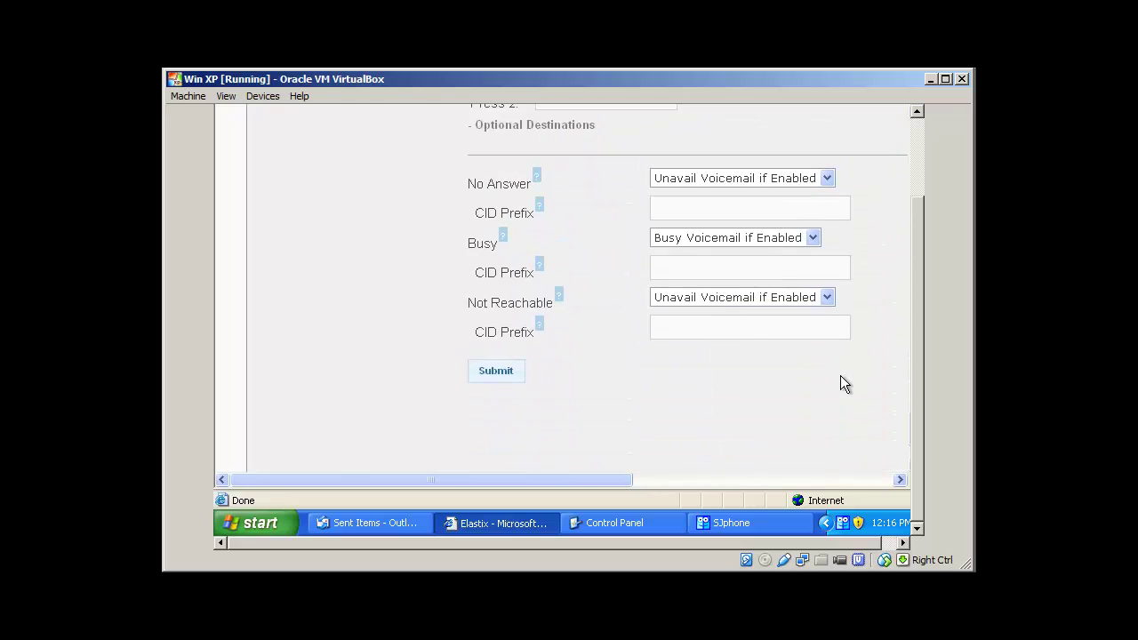
Scroll to the top of the extension 200 page and minimize Internet Explorer
{"action": "scroll", "coordinate": [840, 375], "scroll_direction": "up", "scroll_amount": 20}
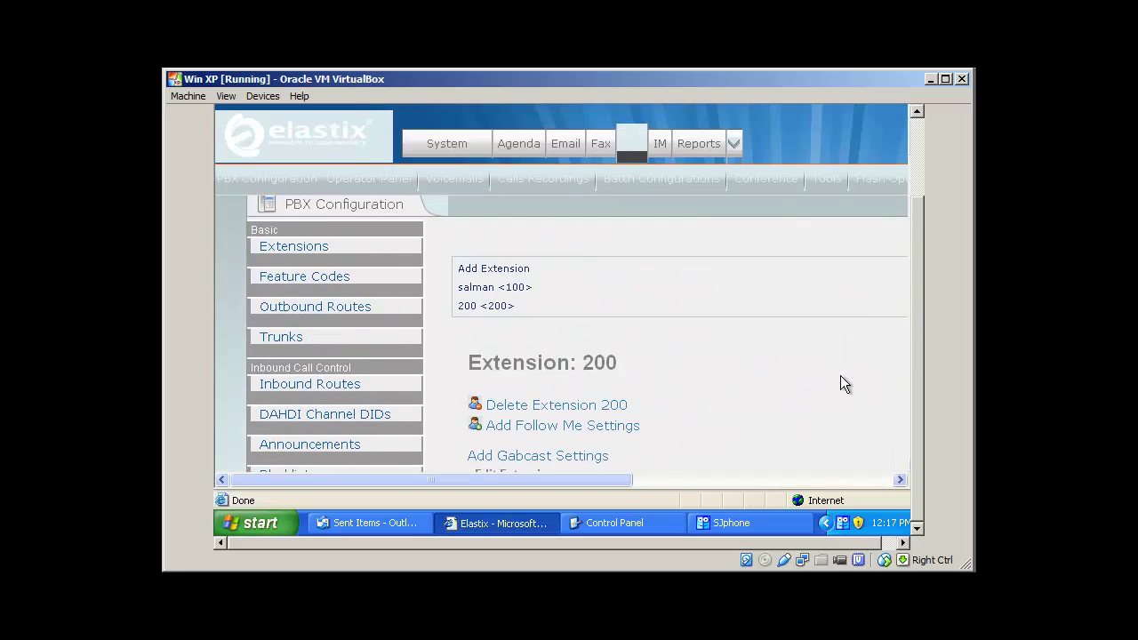
{"action": "scroll", "coordinate": [840, 375], "scroll_direction": "down", "scroll_amount": 1}
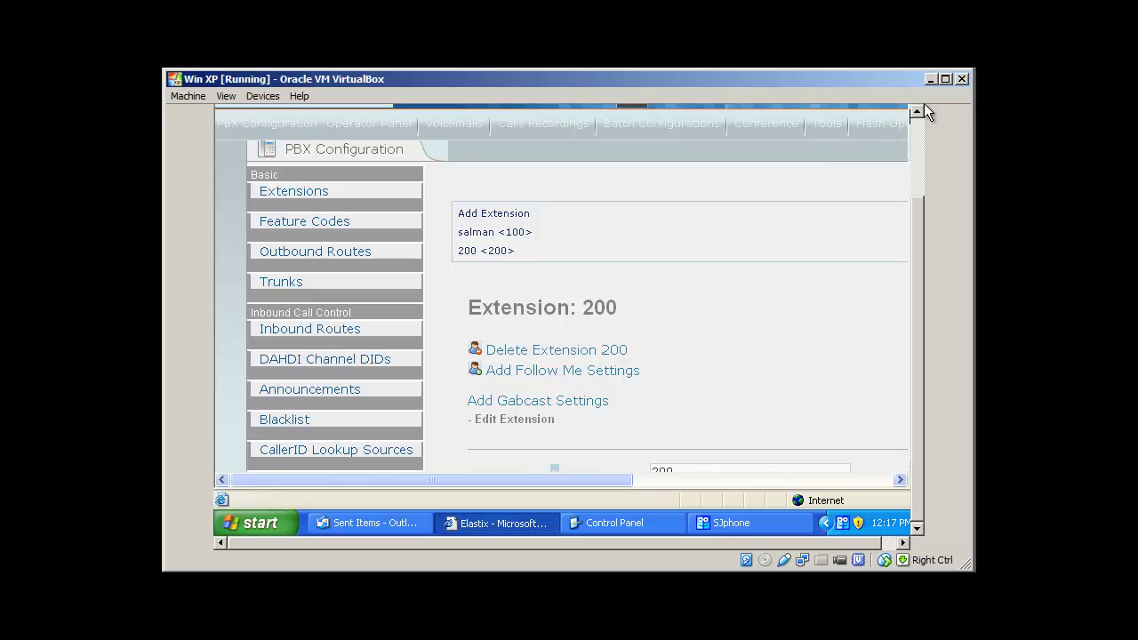
{"action": "left_click_drag", "start_coordinate": [918, 238], "coordinate": [914, 142]}
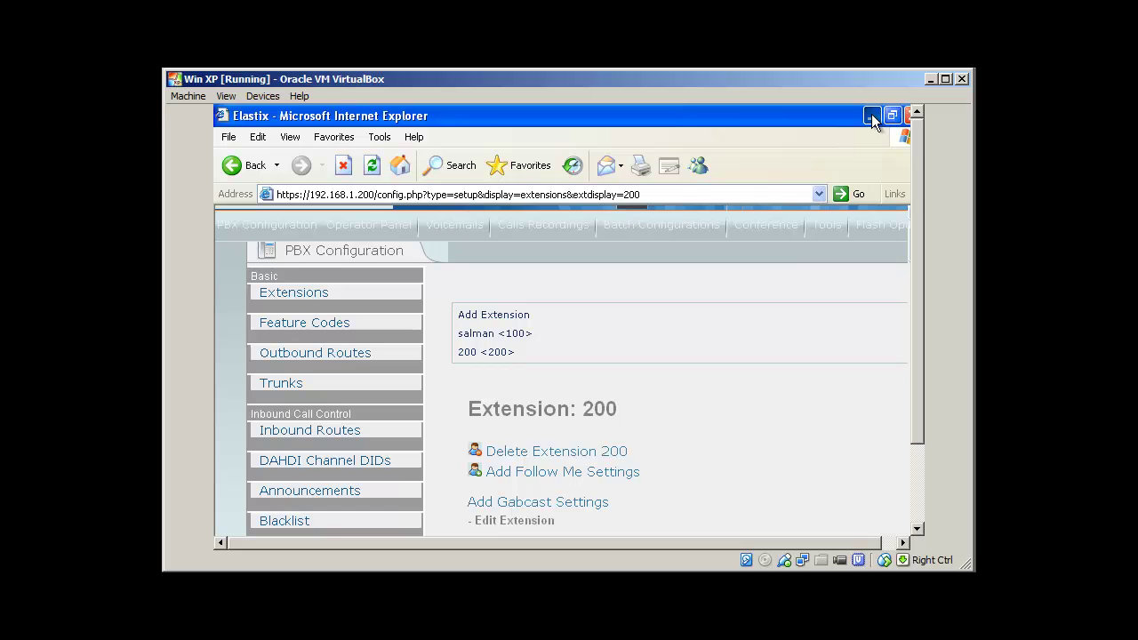
{"action": "left_click", "coordinate": [871, 117]}
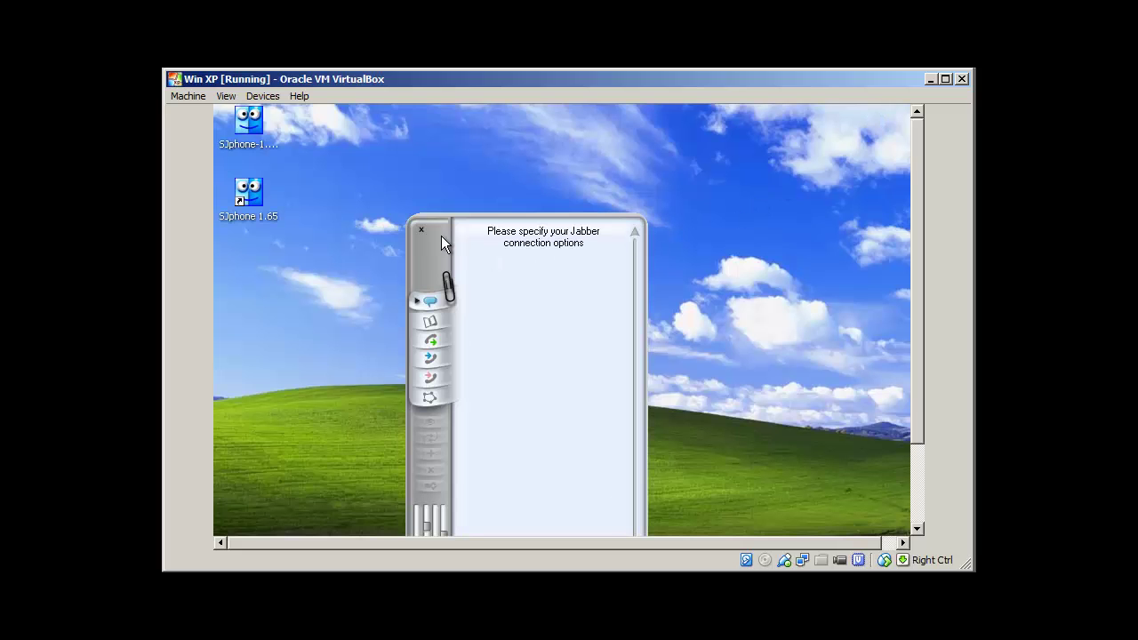
Drag SJphone upward until its dial pad and Offline status bar are fully on screen
{"action": "left_click_drag", "start_coordinate": [437, 249], "coordinate": [446, 162]}
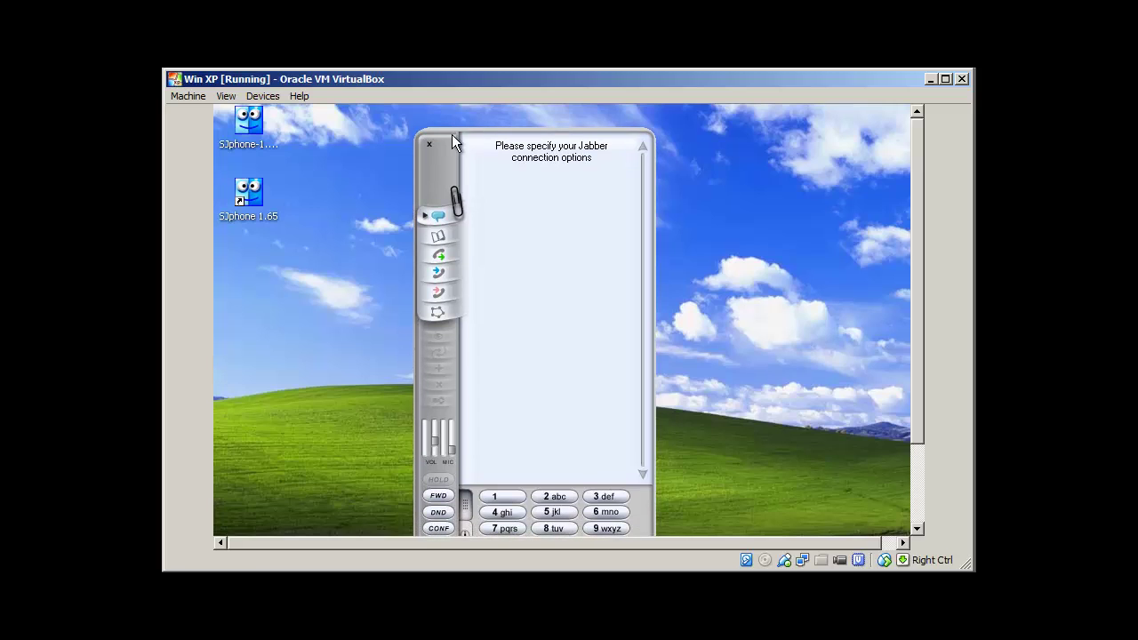
{"action": "left_click_drag", "start_coordinate": [442, 174], "coordinate": [418, 157]}
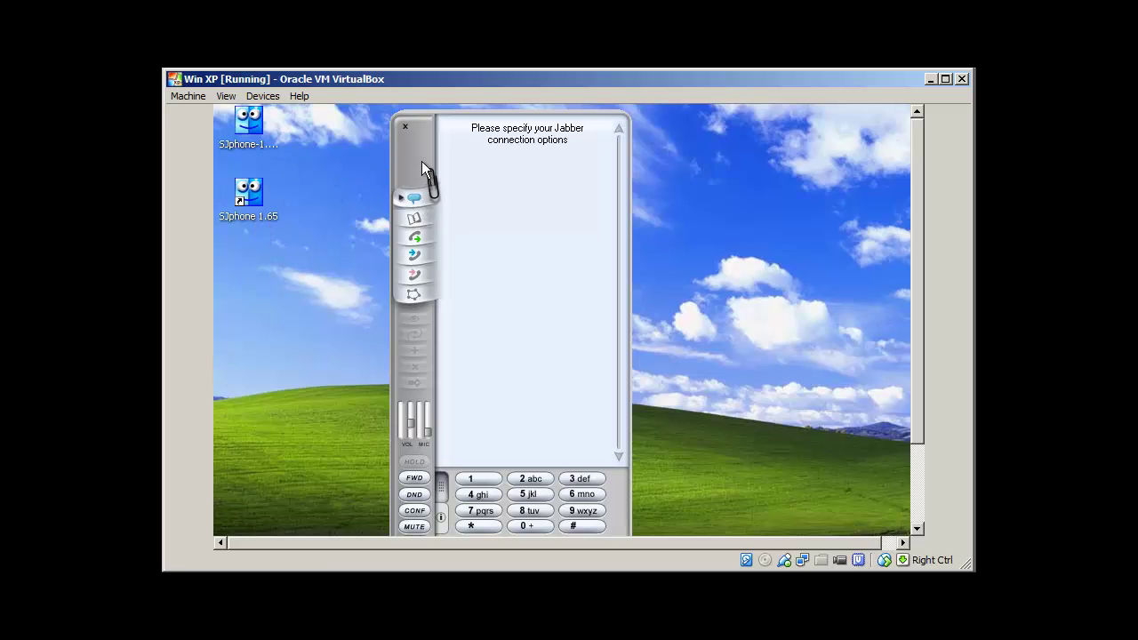
{"action": "left_click_drag", "start_coordinate": [409, 158], "coordinate": [387, 133]}
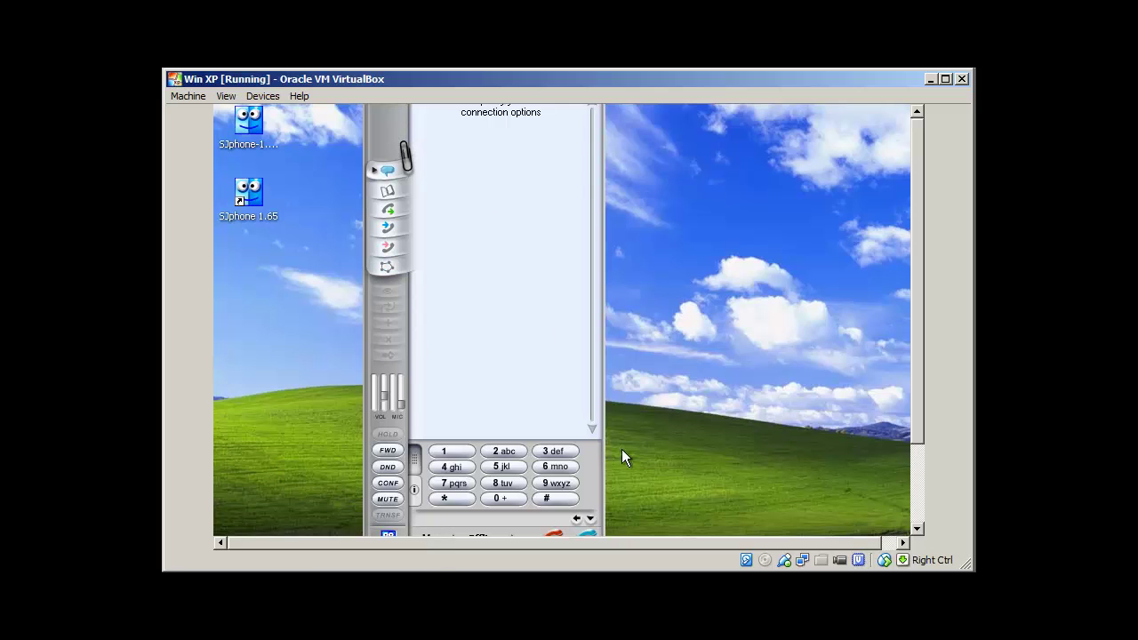
{"action": "left_click_drag", "start_coordinate": [382, 142], "coordinate": [378, 104]}
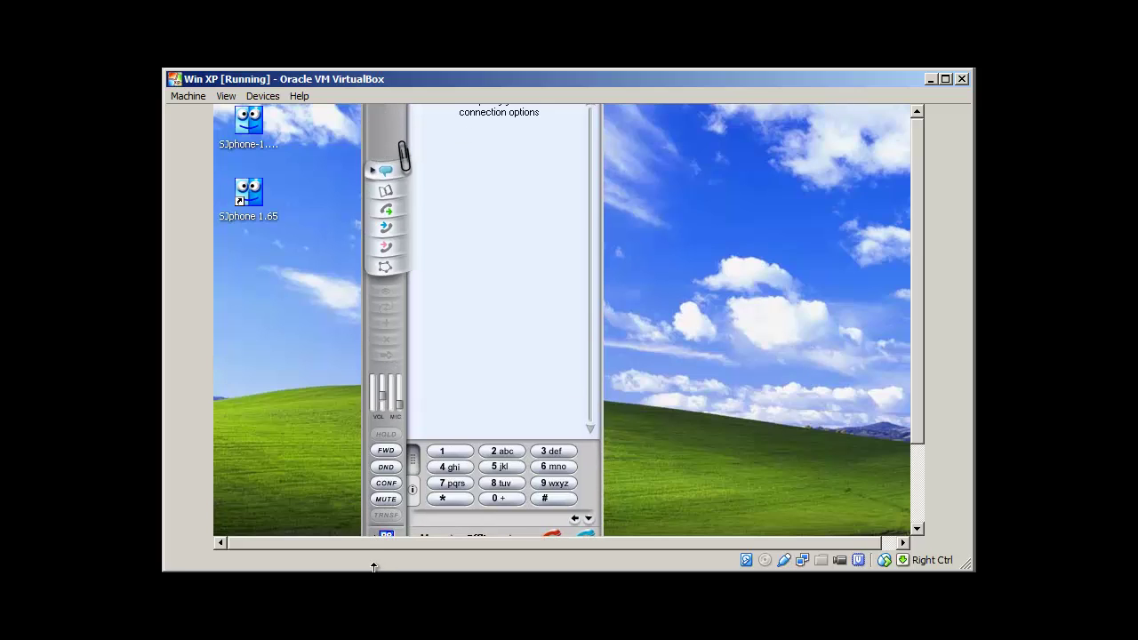
{"action": "left_click_drag", "start_coordinate": [919, 336], "coordinate": [918, 397]}
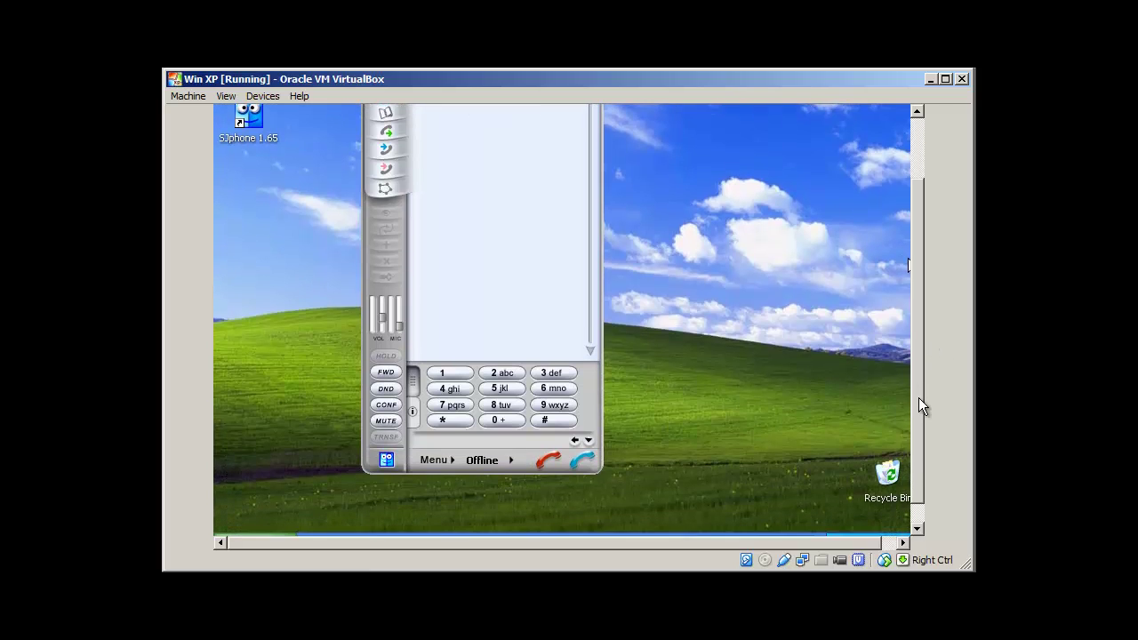
Go to Menu > Options > Profiles, review itpings and SIP Direct, then choose New..
{"action": "left_click", "coordinate": [453, 459]}
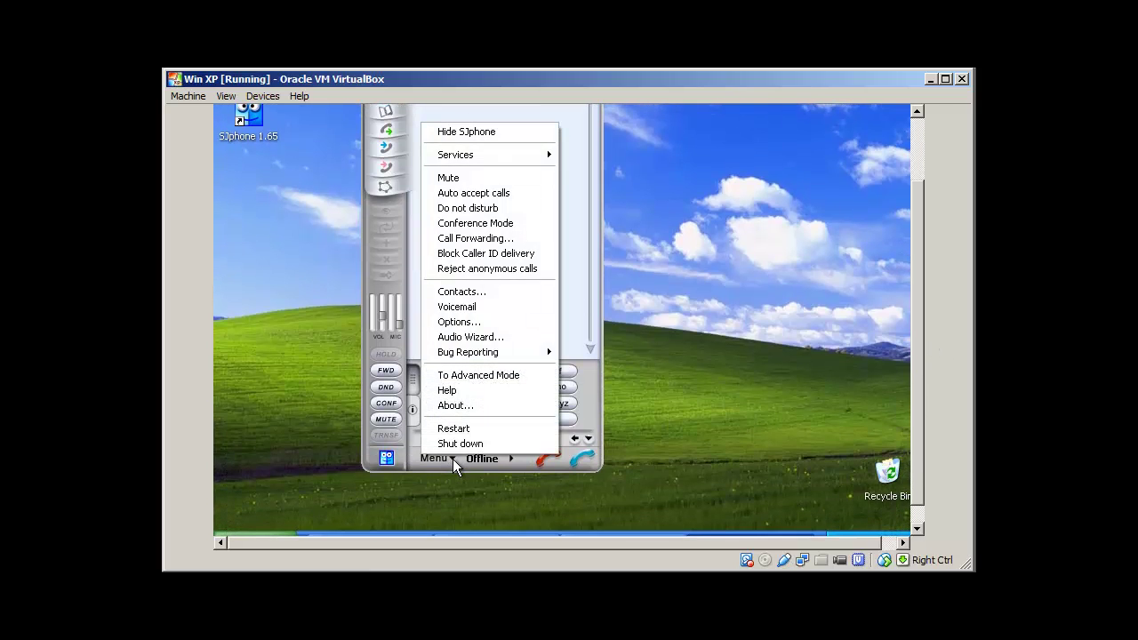
{"action": "left_click", "coordinate": [490, 325]}
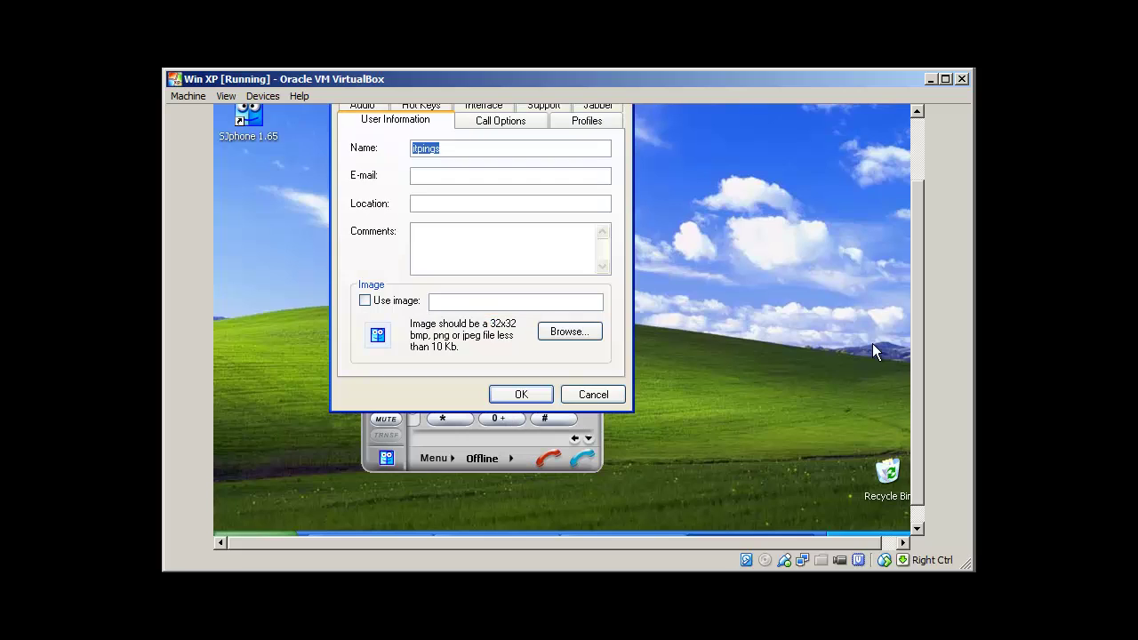
{"action": "left_click_drag", "start_coordinate": [914, 376], "coordinate": [907, 272]}
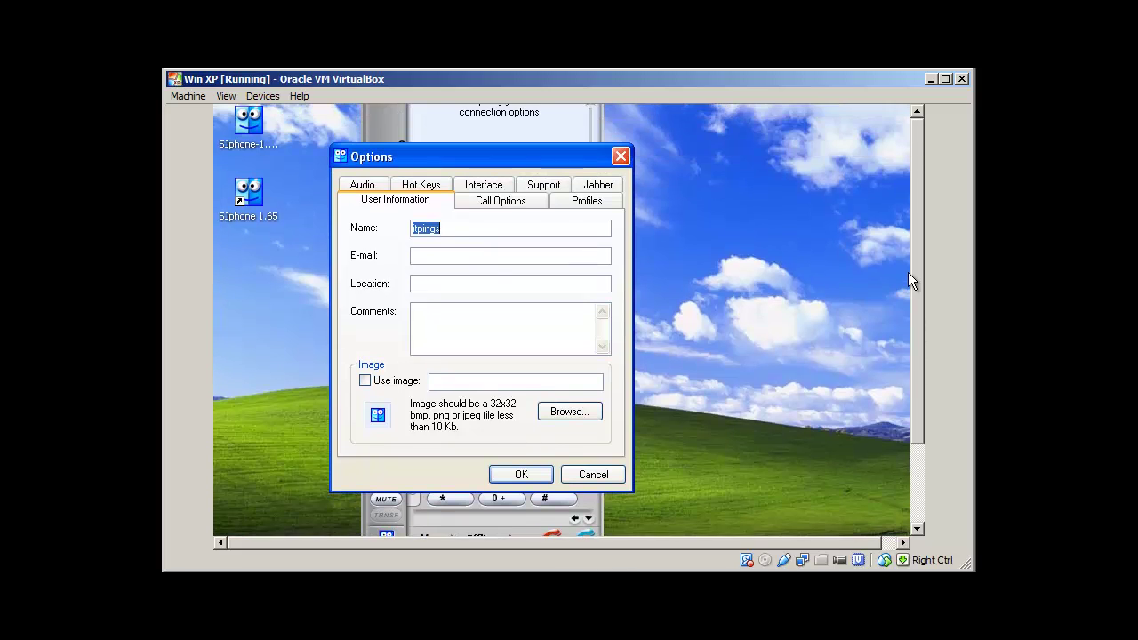
{"action": "left_click", "coordinate": [582, 205]}
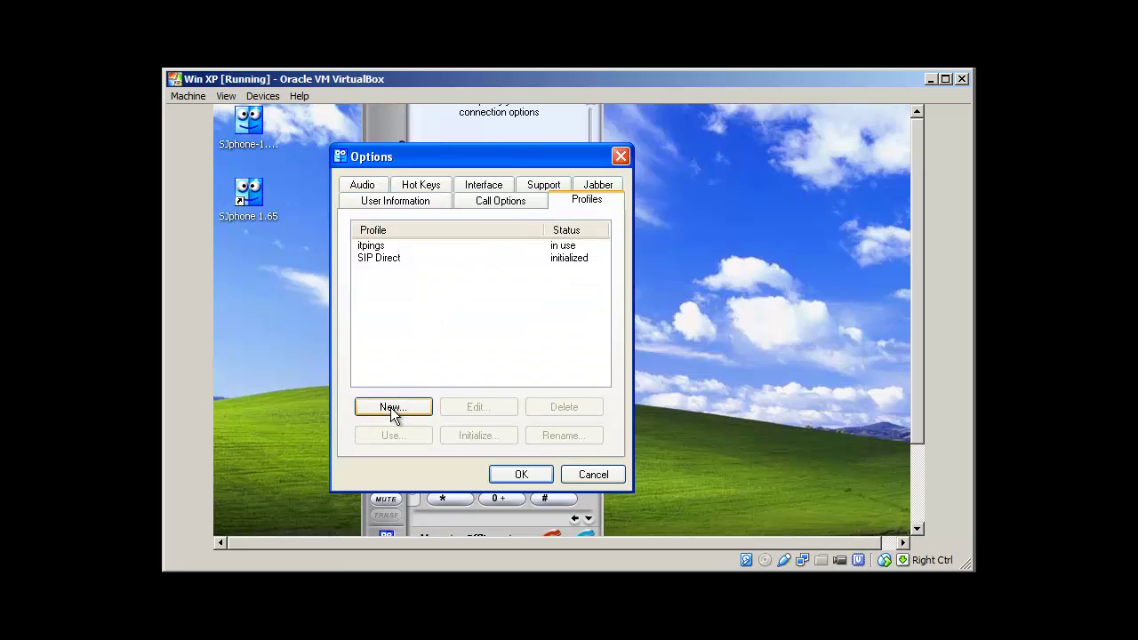
{"action": "left_click", "coordinate": [375, 246]}
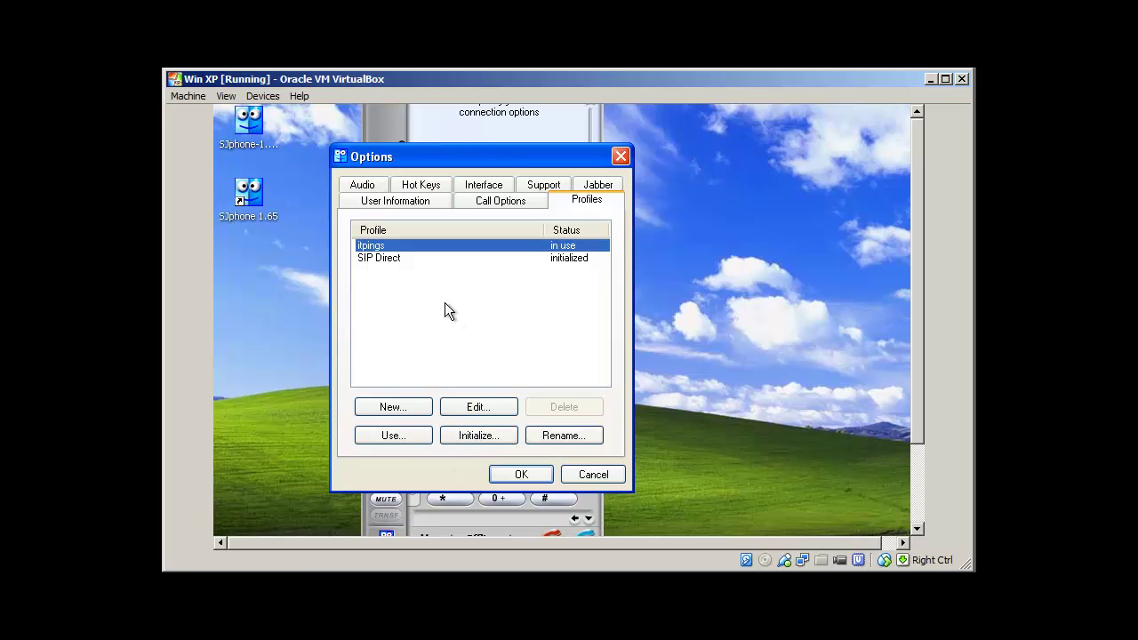
{"action": "left_click", "coordinate": [394, 258]}
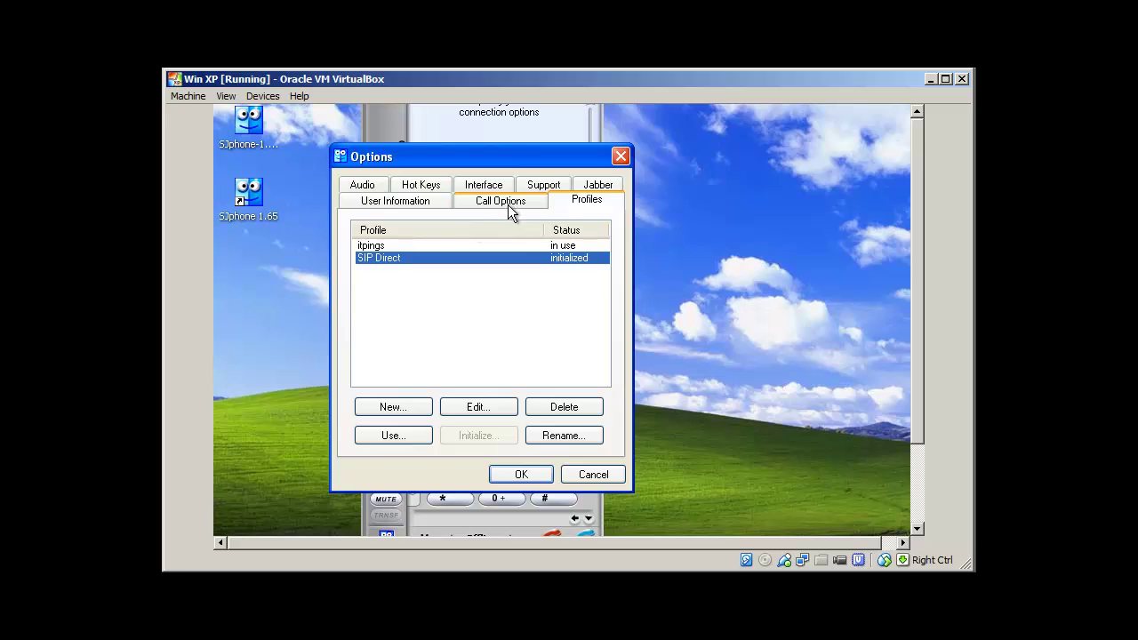
{"action": "left_click", "coordinate": [395, 409]}
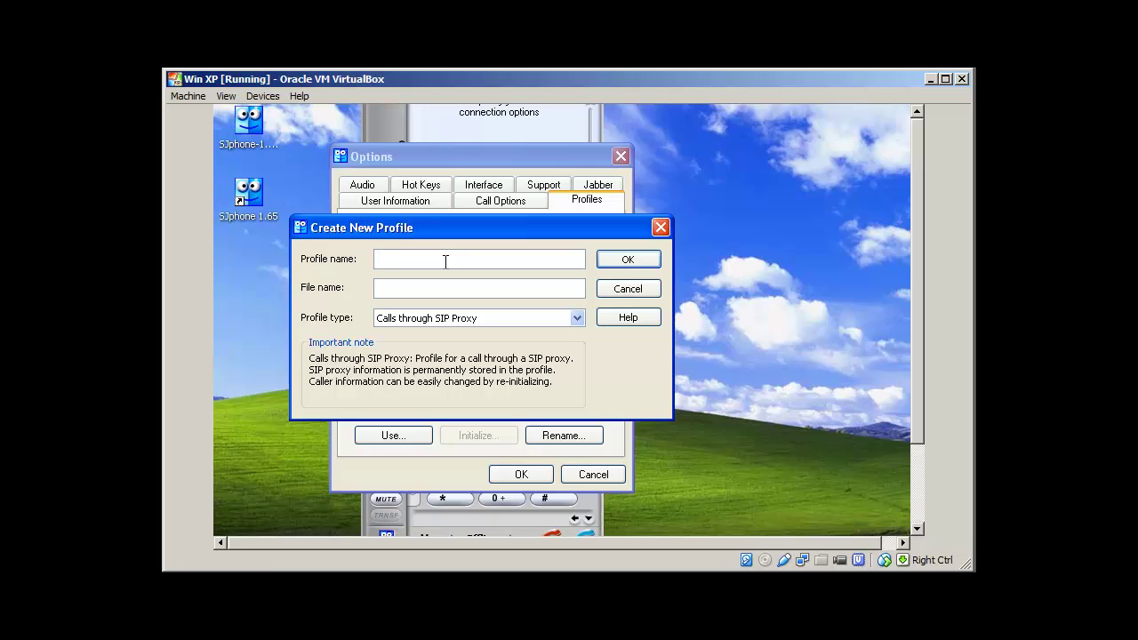
Name the profile itpings (itpings.ini) with type Calls through SIP Proxy and confirm
{"action": "type", "text": "itpings"}
{"action": "left_click", "coordinate": [576, 319]}
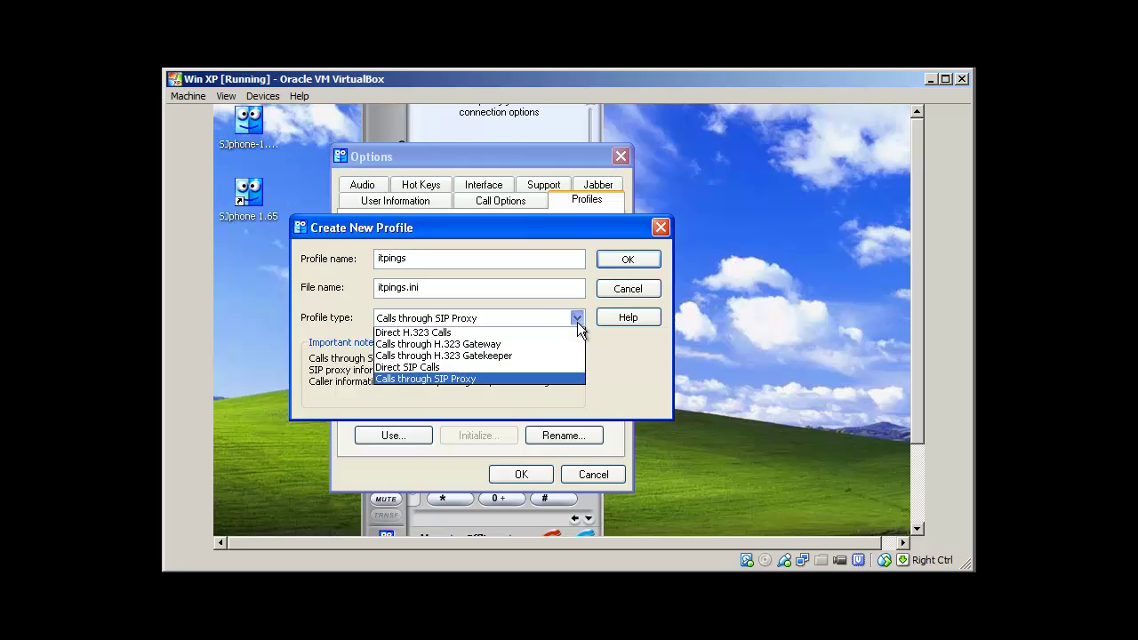
{"action": "left_click", "coordinate": [461, 380]}
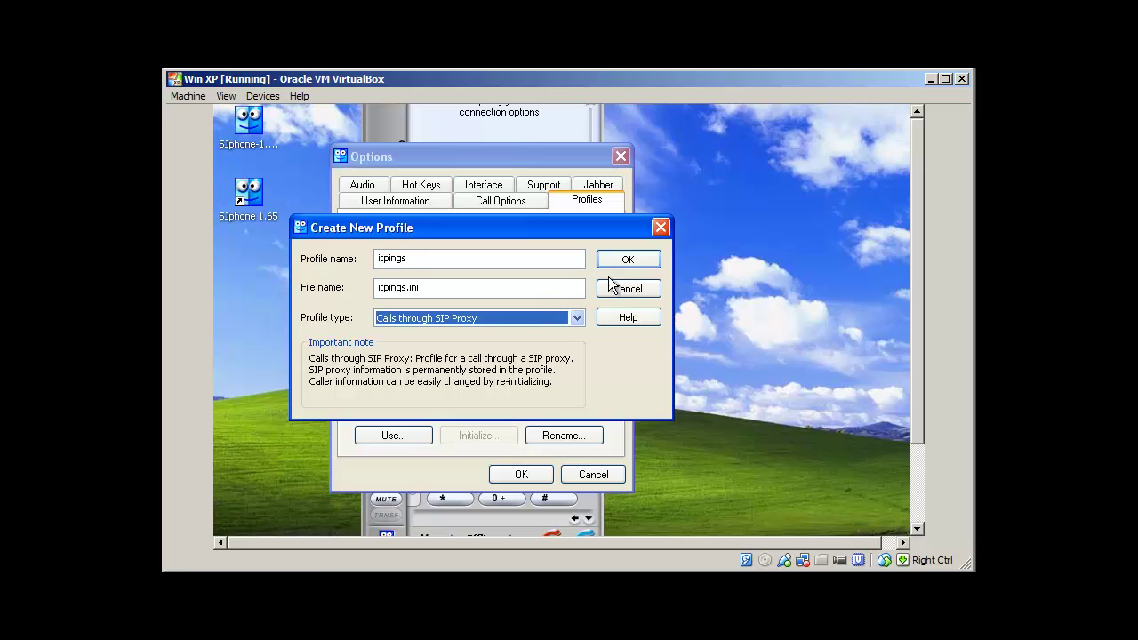
{"action": "left_click", "coordinate": [630, 261]}
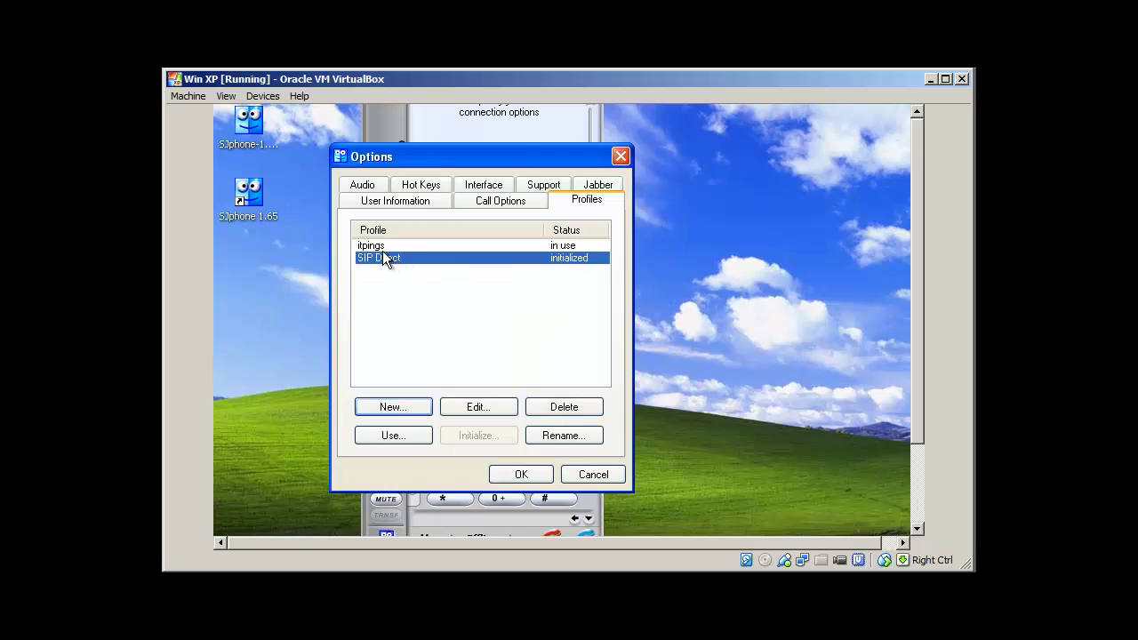
{"action": "left_click", "coordinate": [388, 246]}
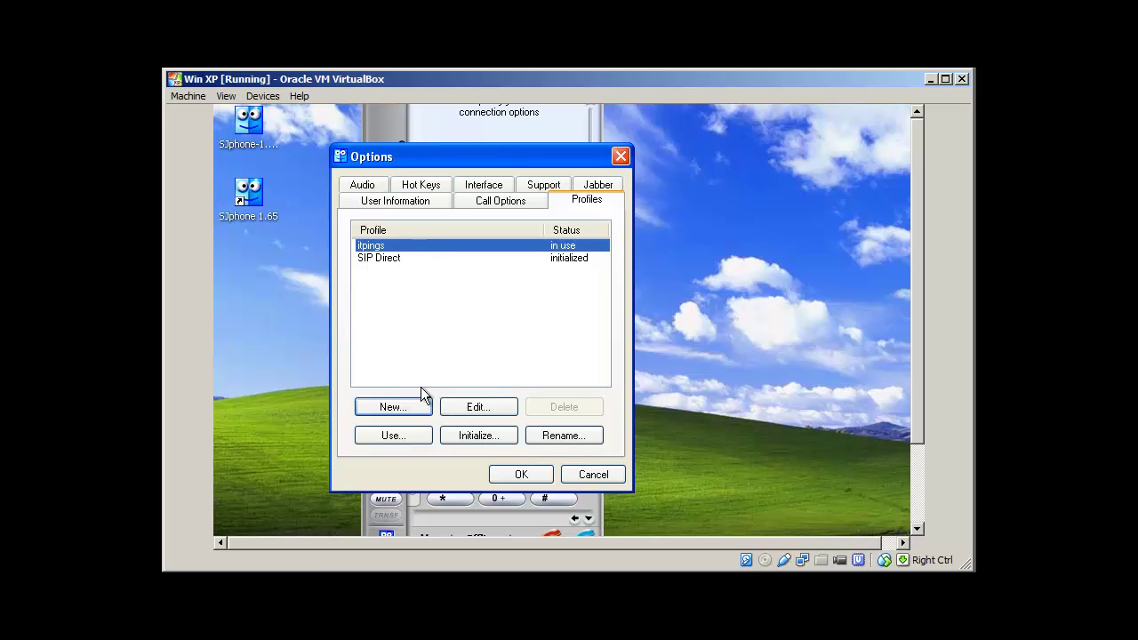
{"action": "left_click", "coordinate": [477, 405]}
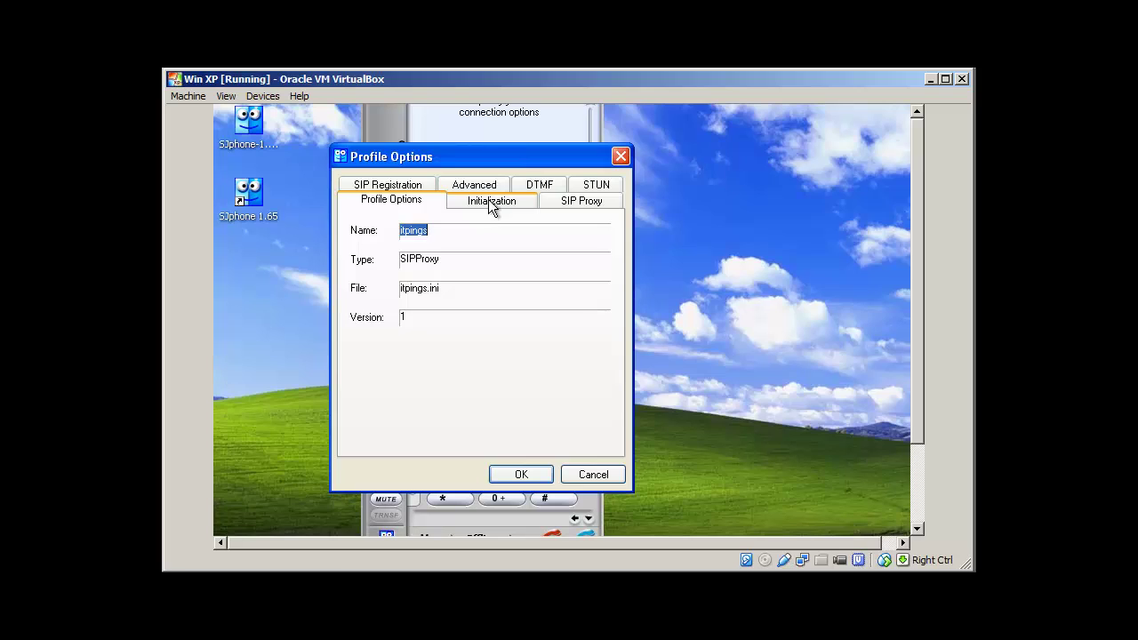
{"action": "left_click", "coordinate": [573, 201]}
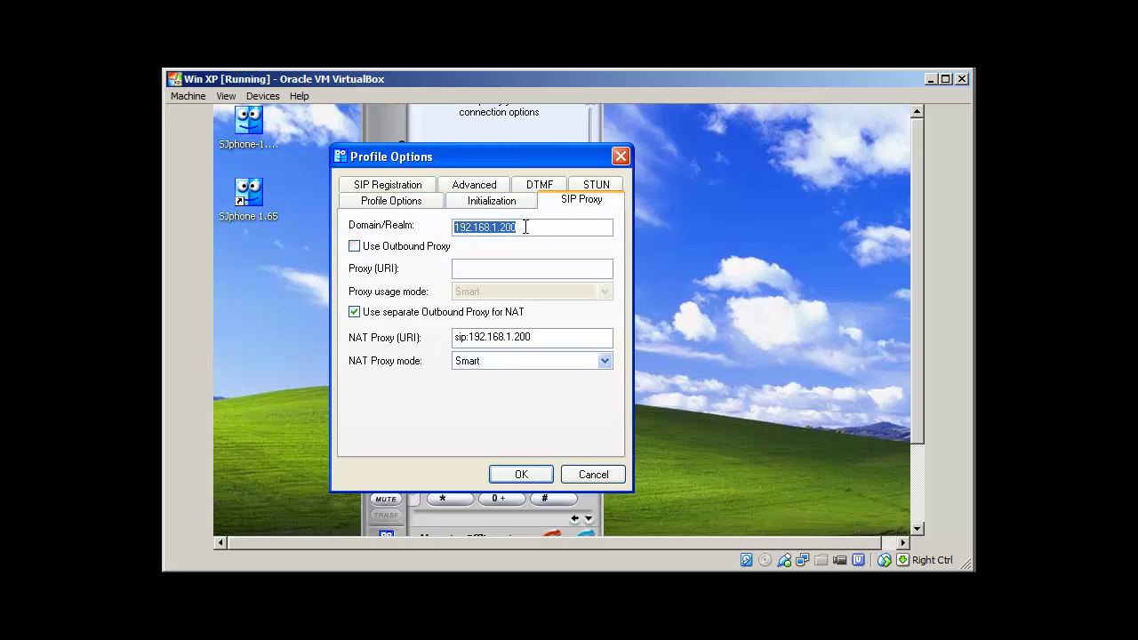
{"action": "left_click_drag", "start_coordinate": [526, 226], "coordinate": [449, 226]}
{"action": "left_click", "coordinate": [389, 187]}
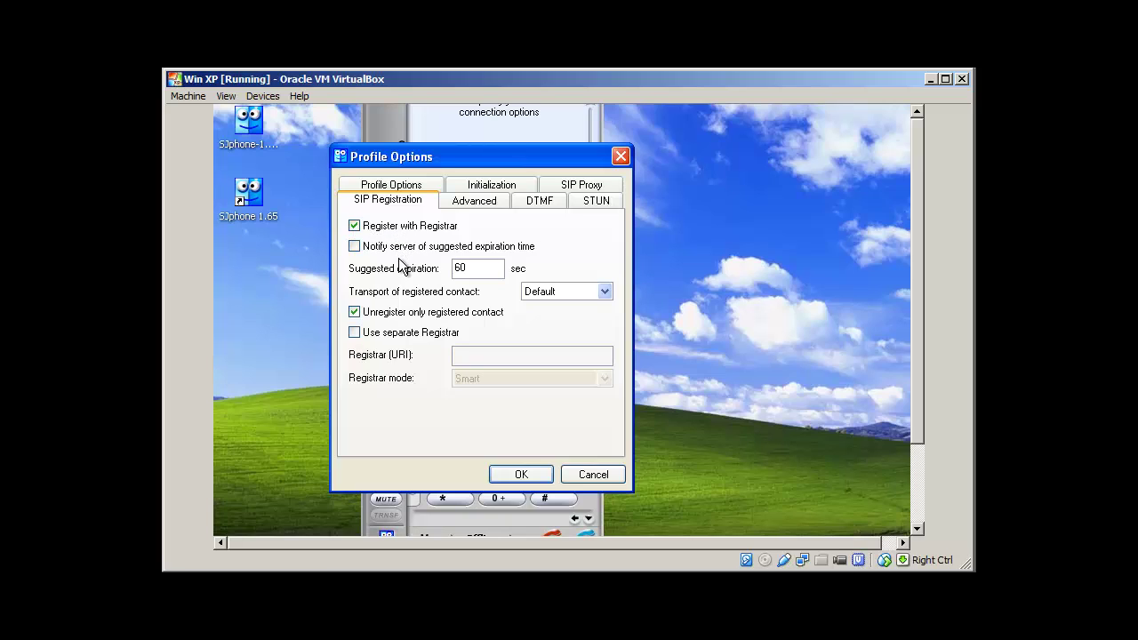
{"action": "left_click", "coordinate": [468, 202]}
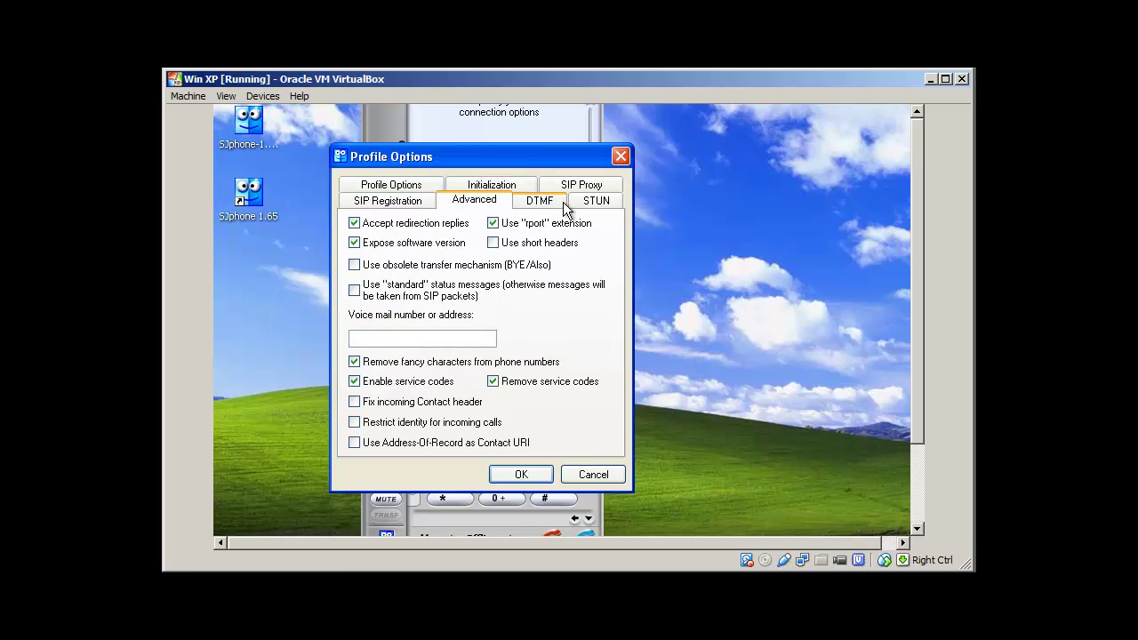
{"action": "left_click", "coordinate": [533, 202]}
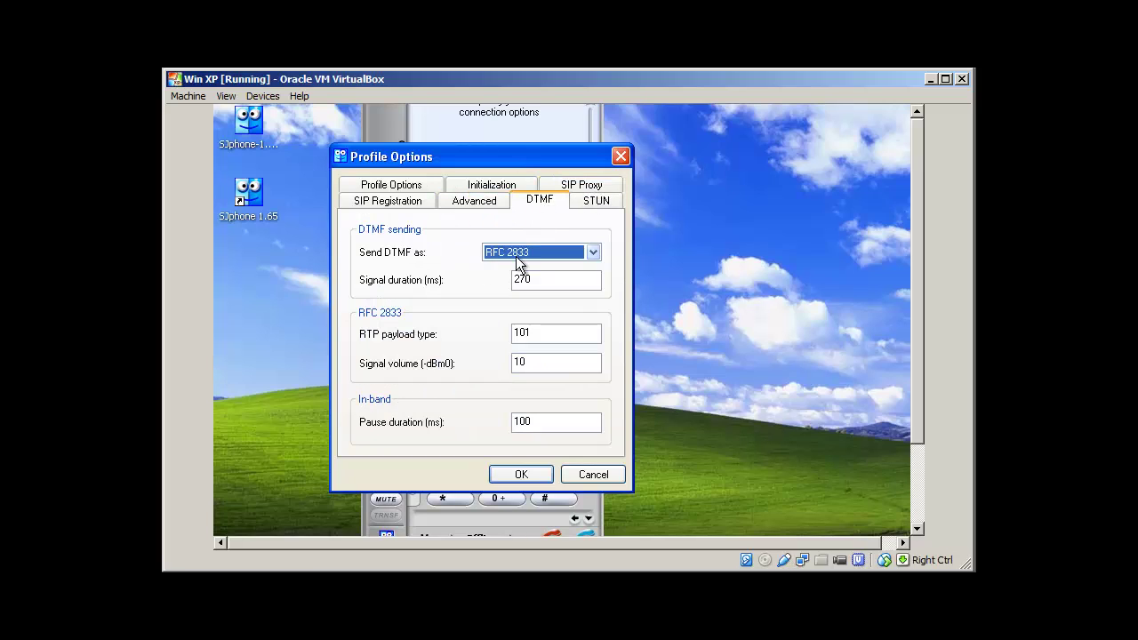
{"action": "left_click", "coordinate": [582, 185]}
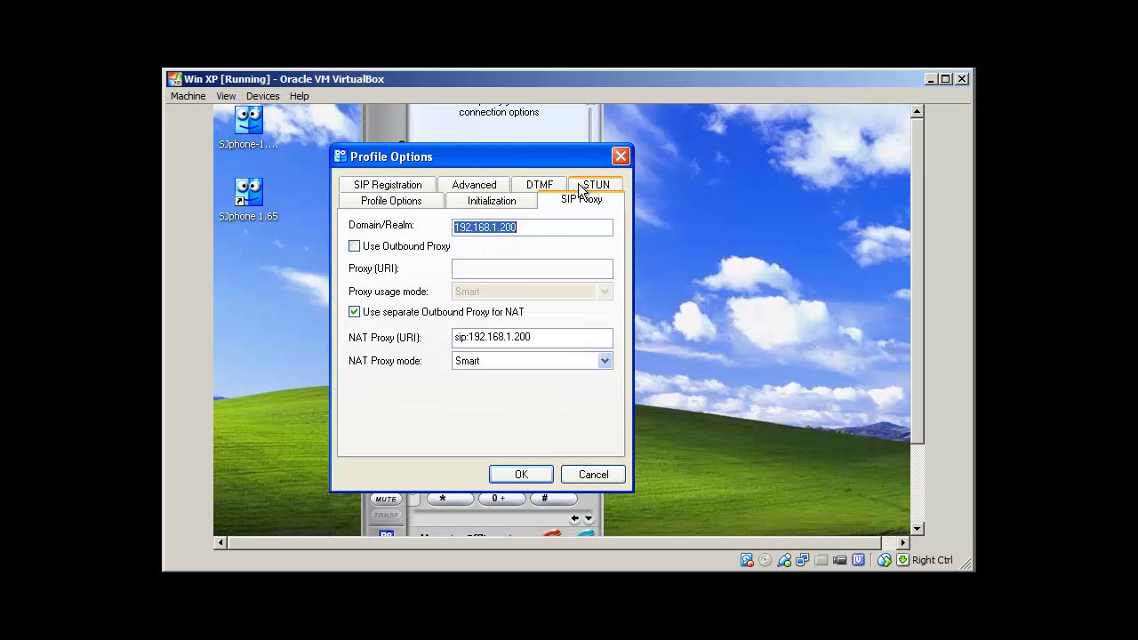
{"action": "left_click", "coordinate": [479, 203]}
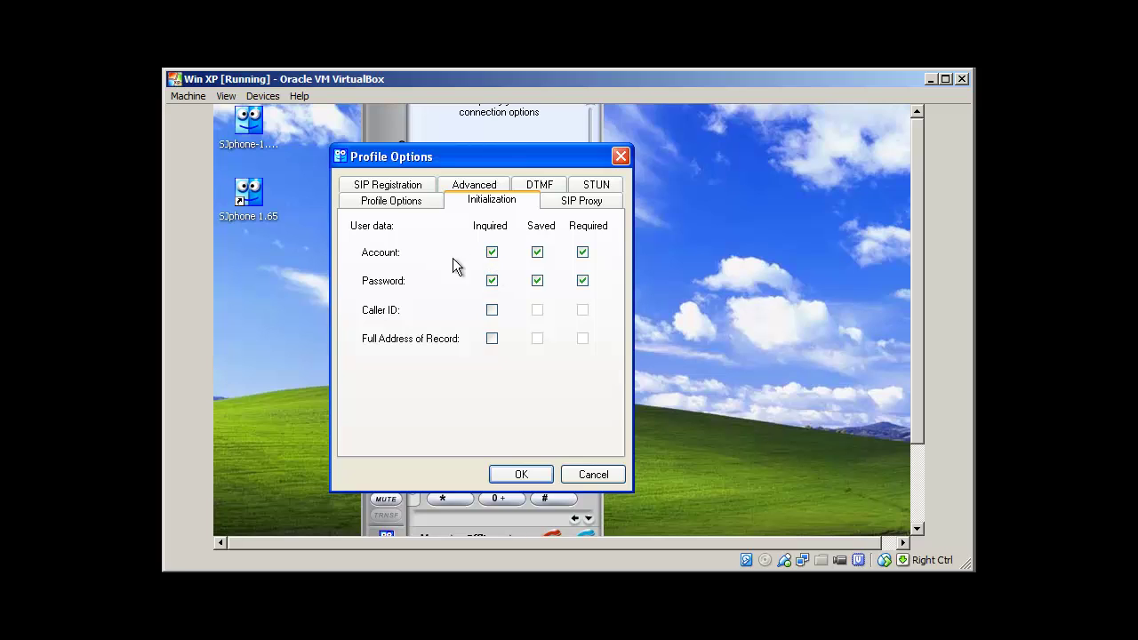
{"action": "left_click", "coordinate": [520, 475]}
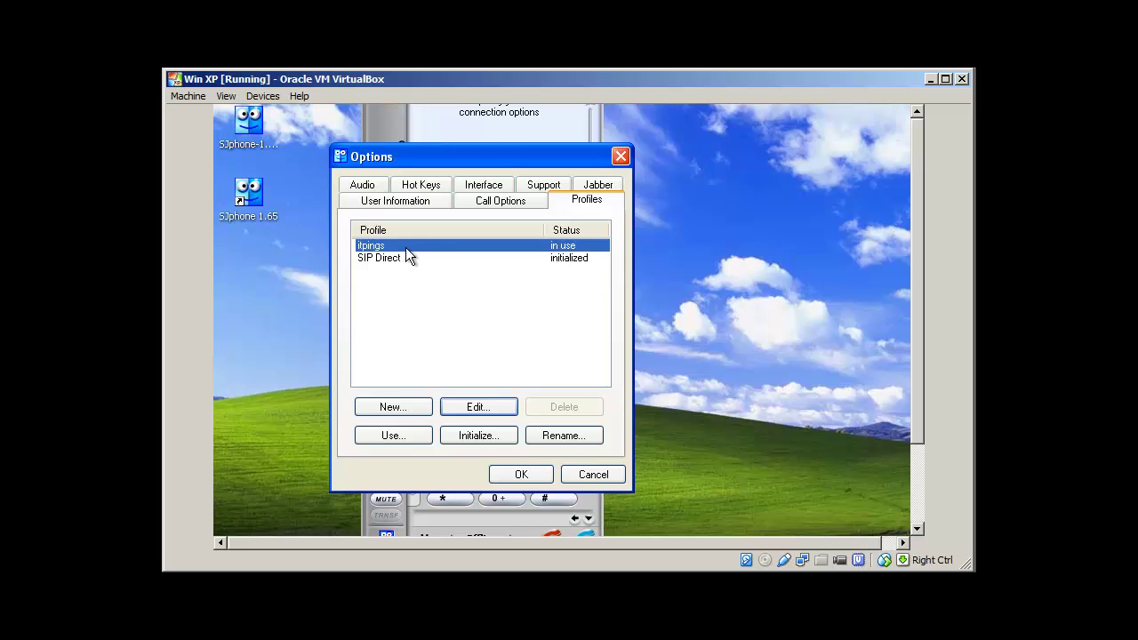
Make itpings the profile in use and log it in with account 200 and its saved password
{"action": "left_click", "coordinate": [393, 434]}
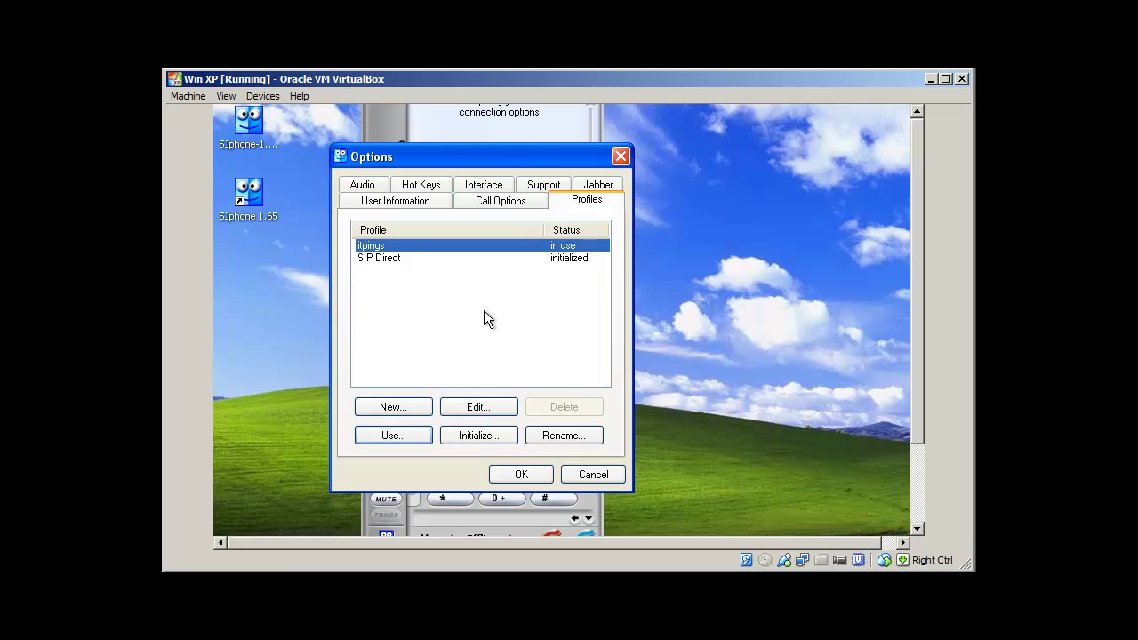
{"action": "left_click", "coordinate": [479, 435]}
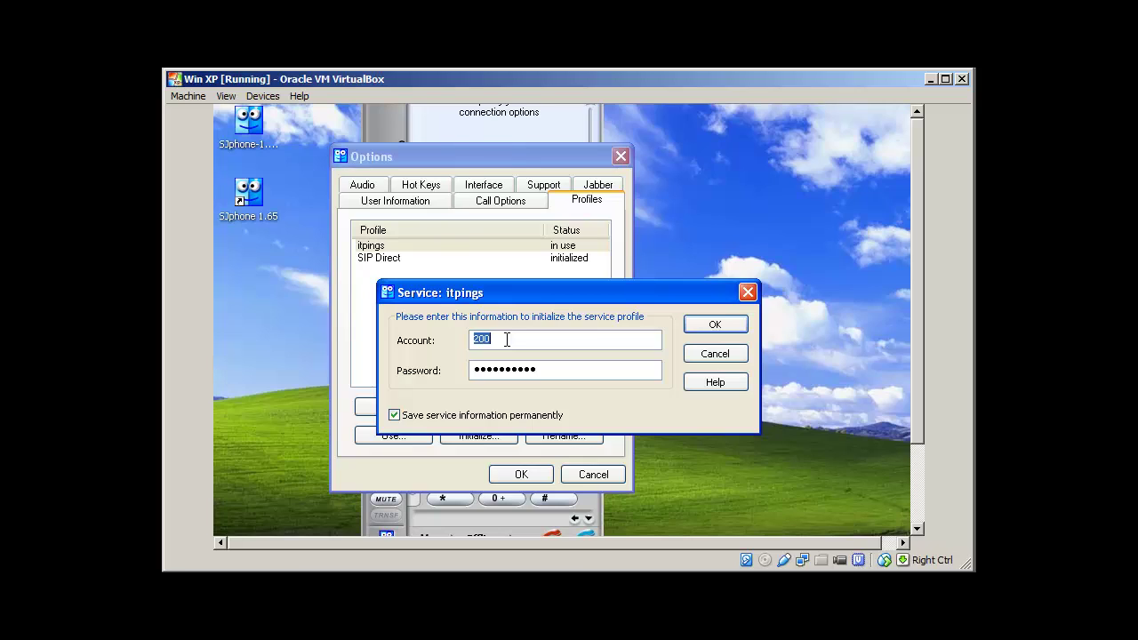
{"action": "type", "text": "200"}
{"action": "left_click_drag", "start_coordinate": [548, 365], "coordinate": [448, 360]}
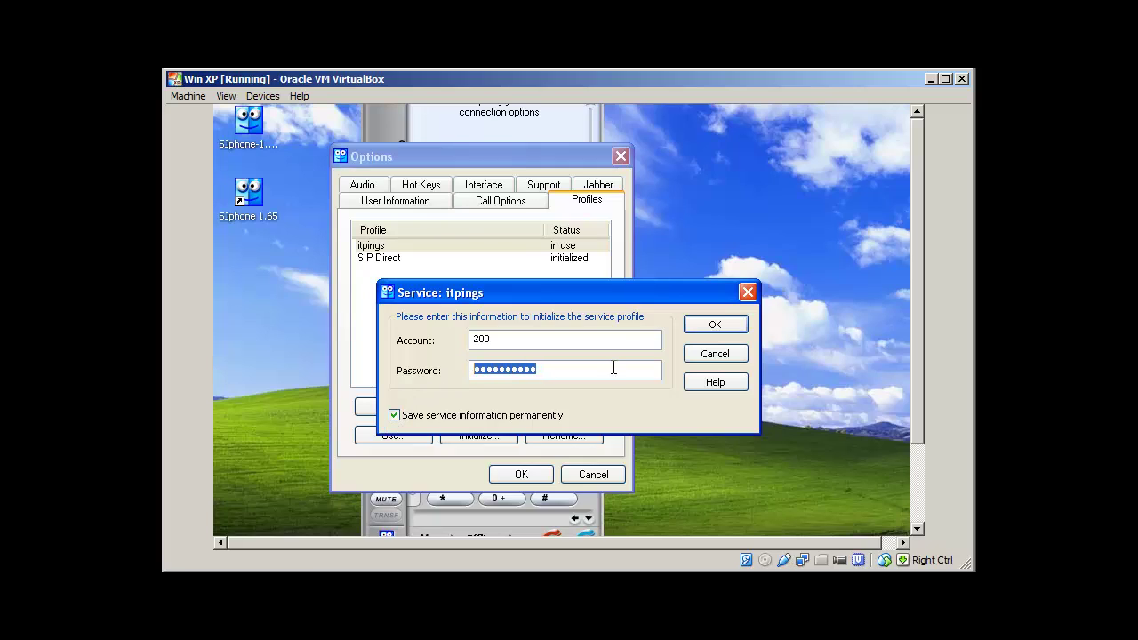
{"action": "left_click", "coordinate": [717, 325]}
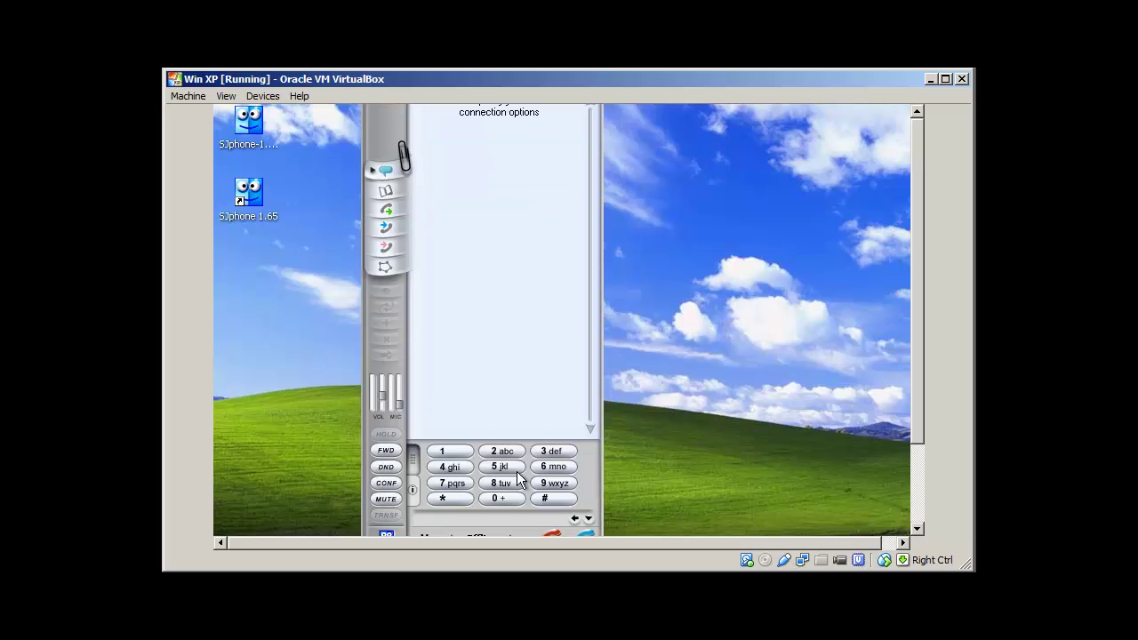
Close Options and restart SJphone so the itpings service reports Ready to call
{"action": "left_click", "coordinate": [520, 474]}
{"action": "left_click_drag", "start_coordinate": [916, 365], "coordinate": [908, 423]}
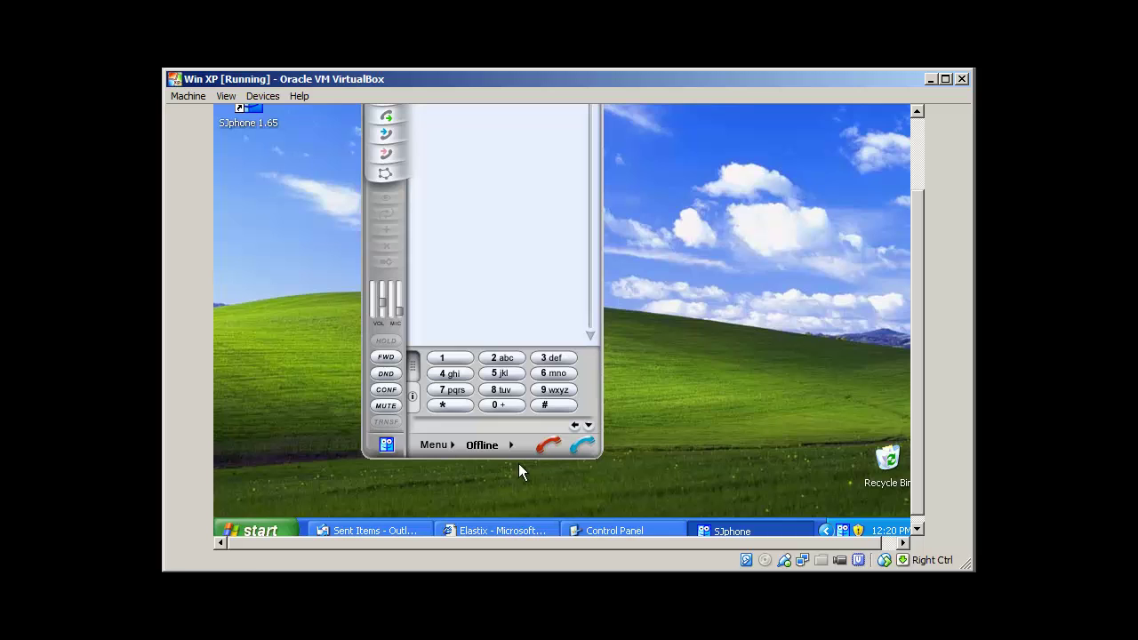
{"action": "left_click", "coordinate": [451, 446]}
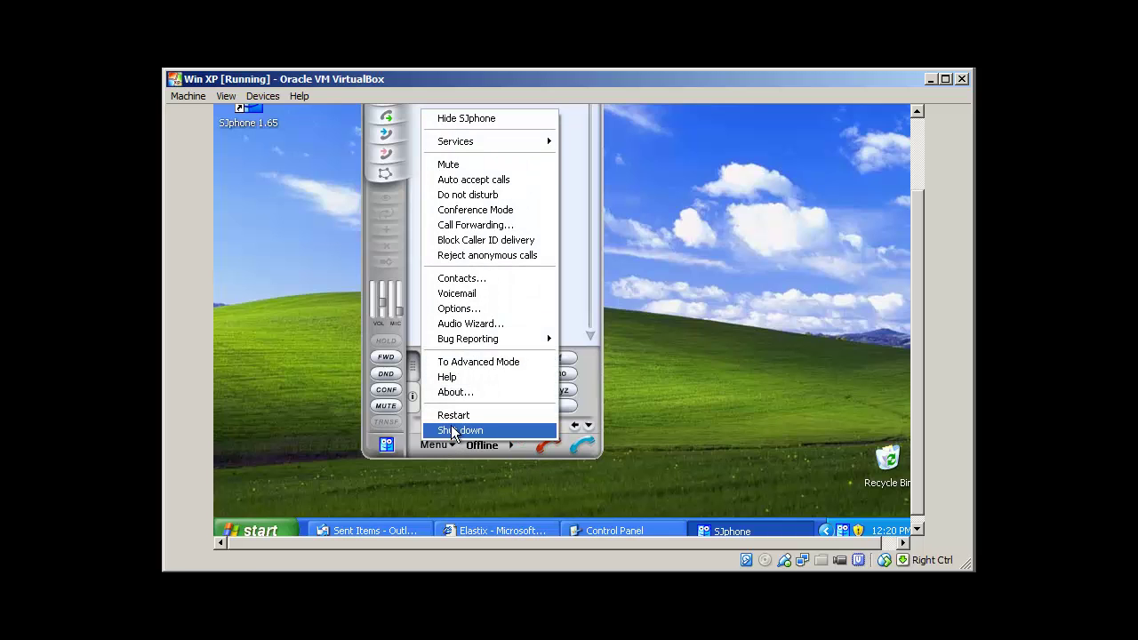
{"action": "left_click", "coordinate": [452, 416]}
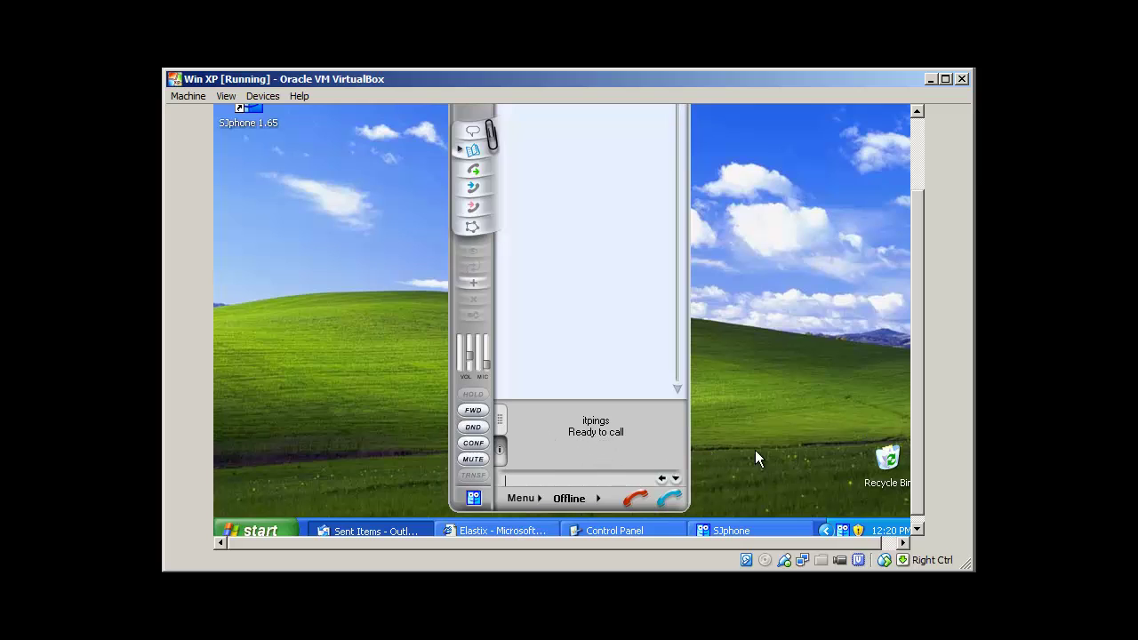
{"action": "left_click", "coordinate": [538, 498]}
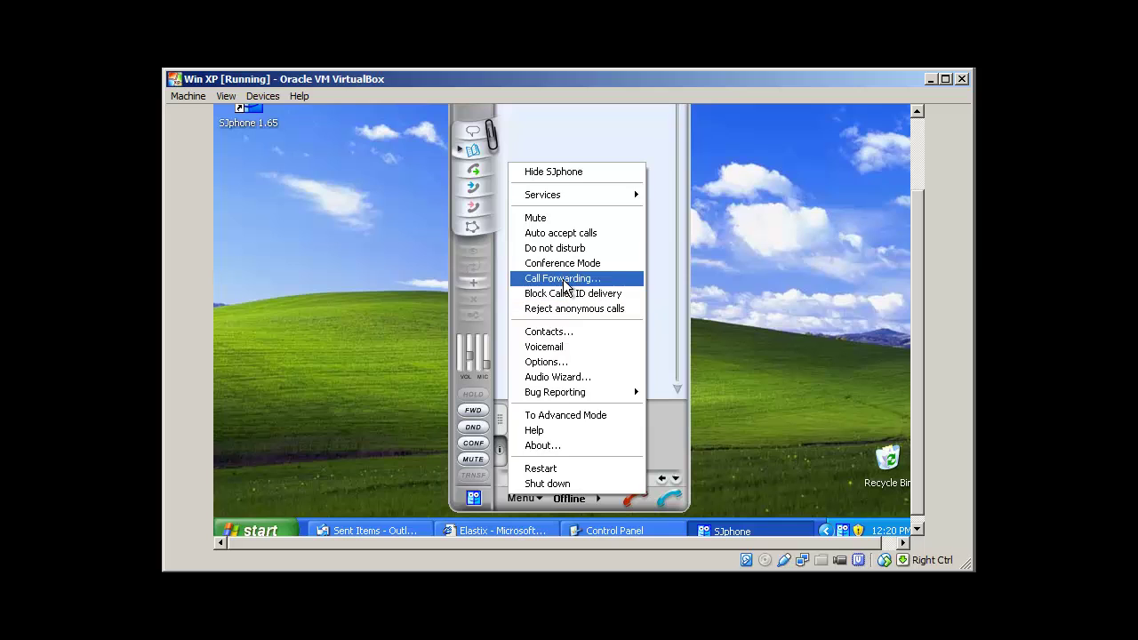
{"action": "mouse_move", "coordinate": [573, 204]}
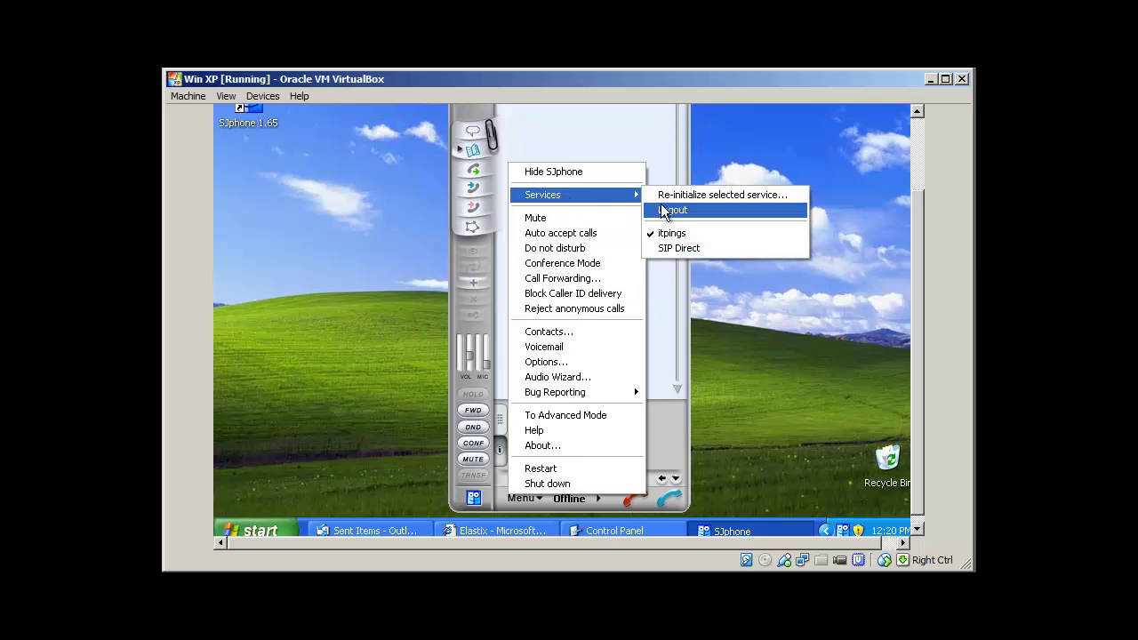
{"action": "left_click", "coordinate": [590, 363]}
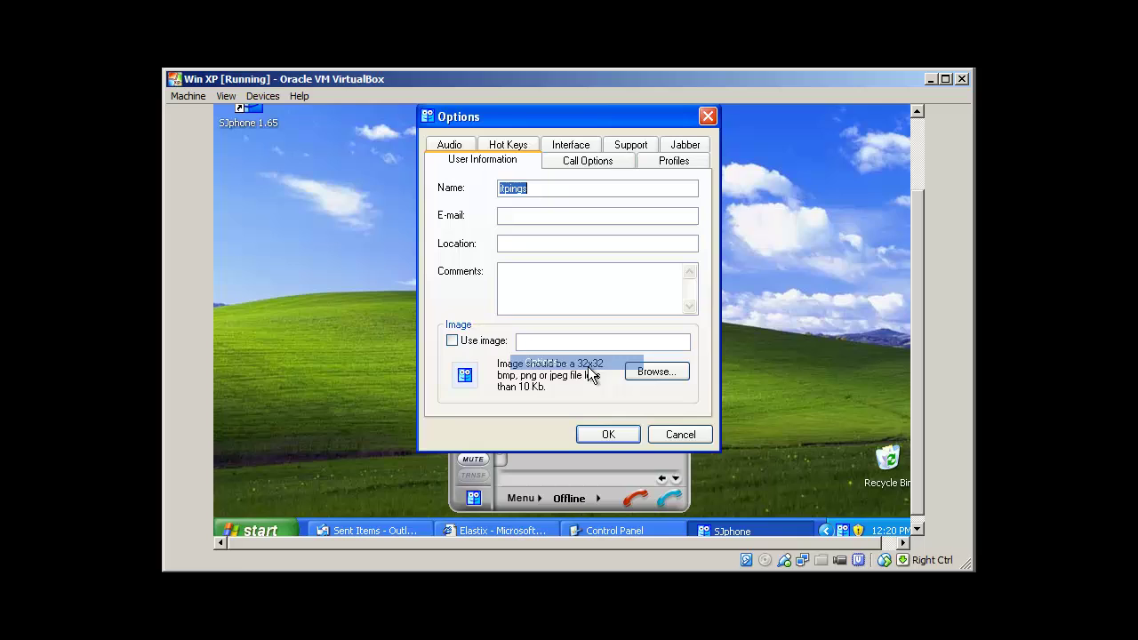
{"action": "left_click", "coordinate": [665, 167]}
{"action": "left_click", "coordinate": [462, 209]}
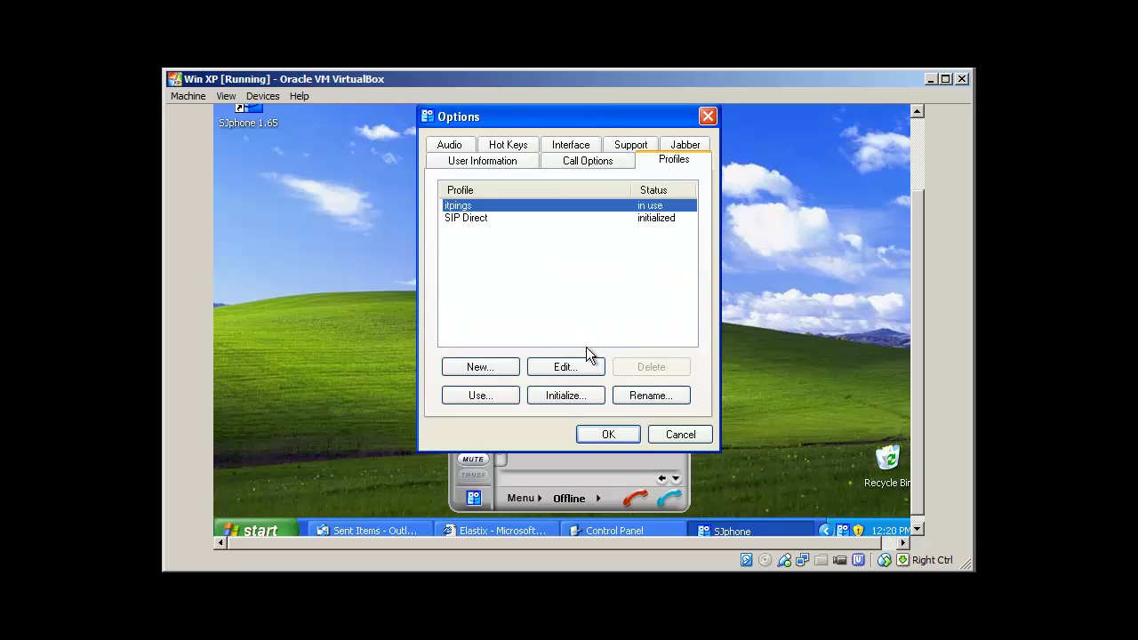
{"action": "left_click", "coordinate": [566, 367]}
{"action": "left_click", "coordinate": [570, 162]}
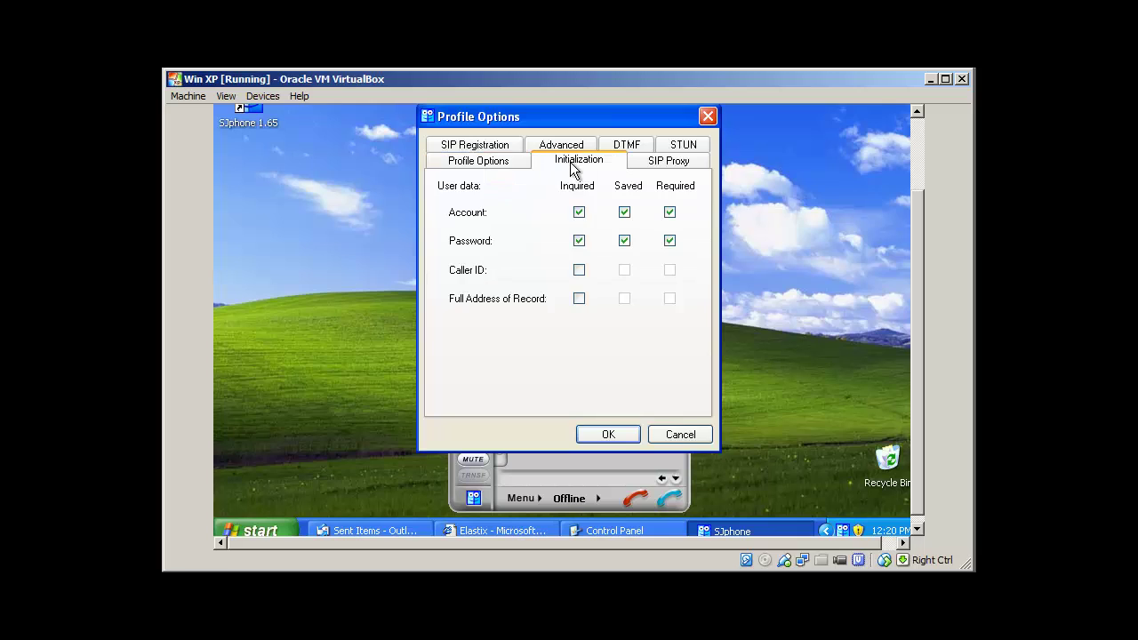
{"action": "left_click", "coordinate": [660, 167]}
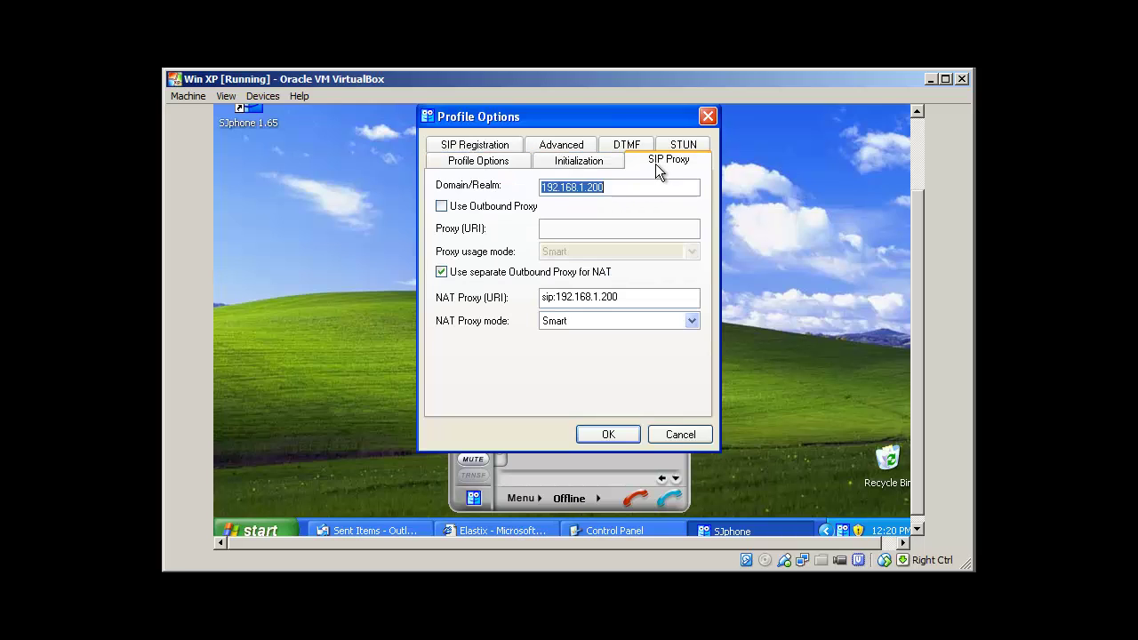
{"action": "left_click", "coordinate": [496, 145]}
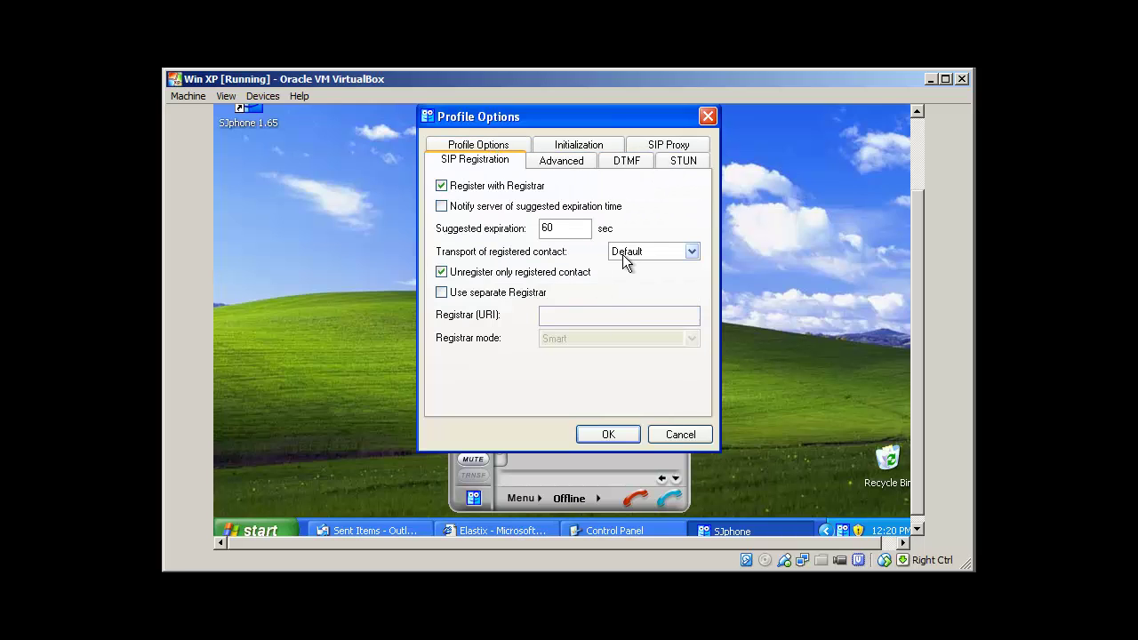
{"action": "left_click", "coordinate": [588, 149]}
{"action": "left_click", "coordinate": [608, 434]}
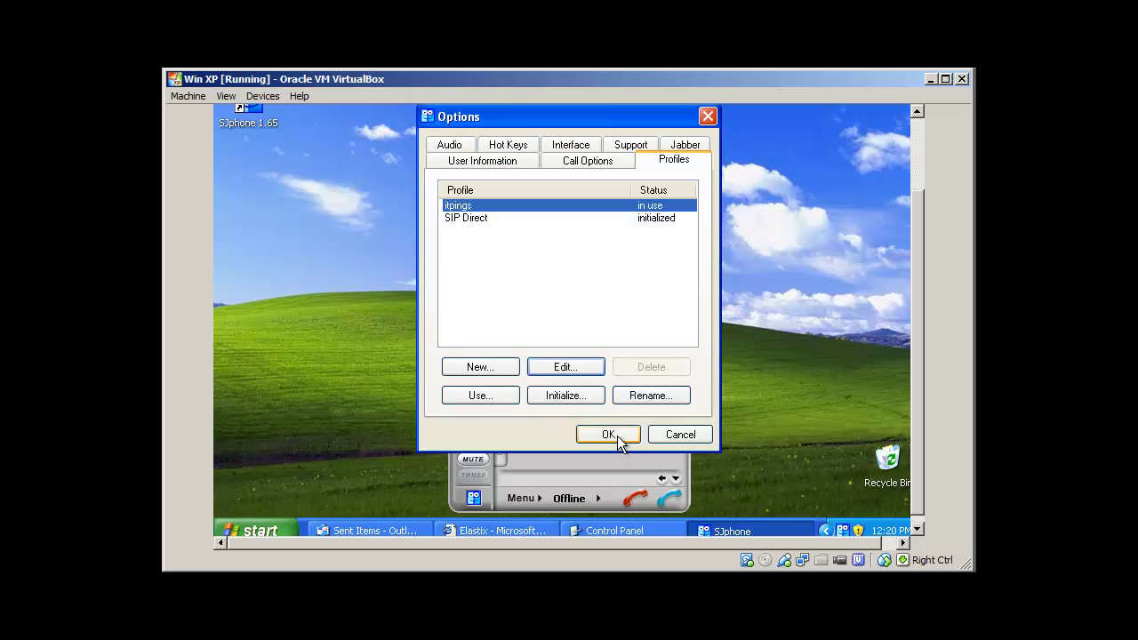
{"action": "left_click", "coordinate": [566, 395]}
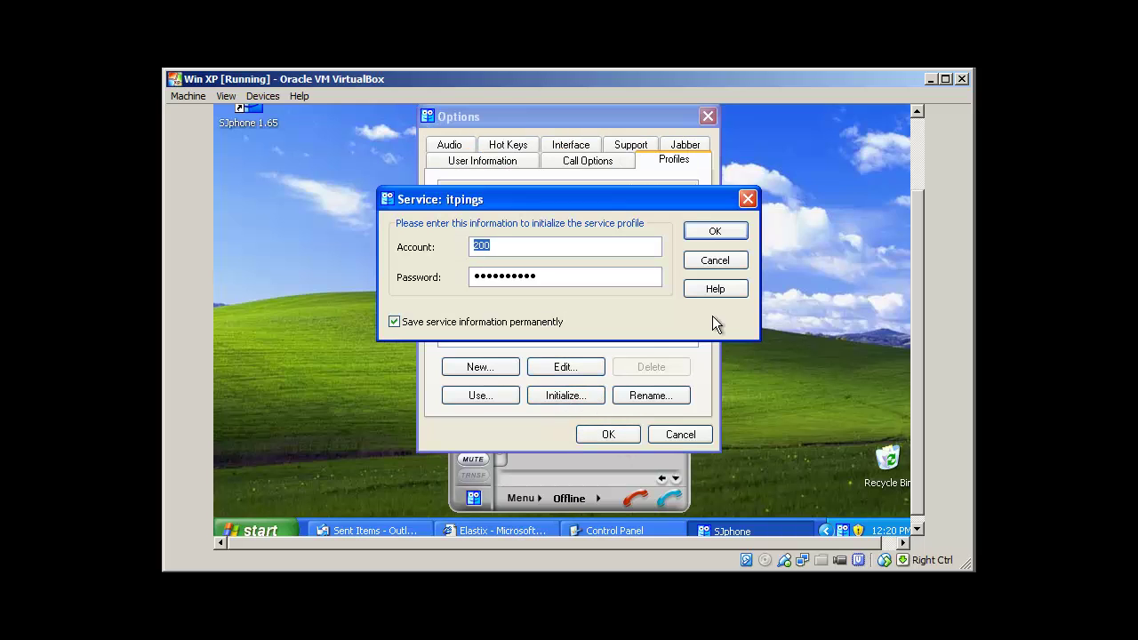
{"action": "left_click", "coordinate": [715, 259]}
{"action": "left_click", "coordinate": [629, 436]}
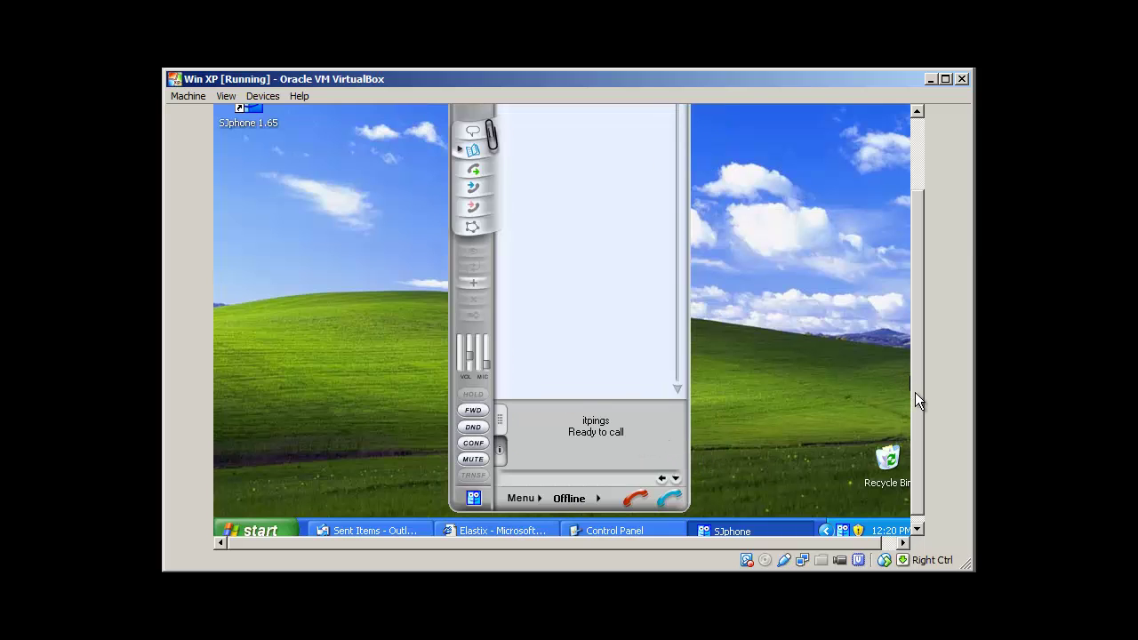
{"action": "left_click_drag", "start_coordinate": [915, 392], "coordinate": [910, 366]}
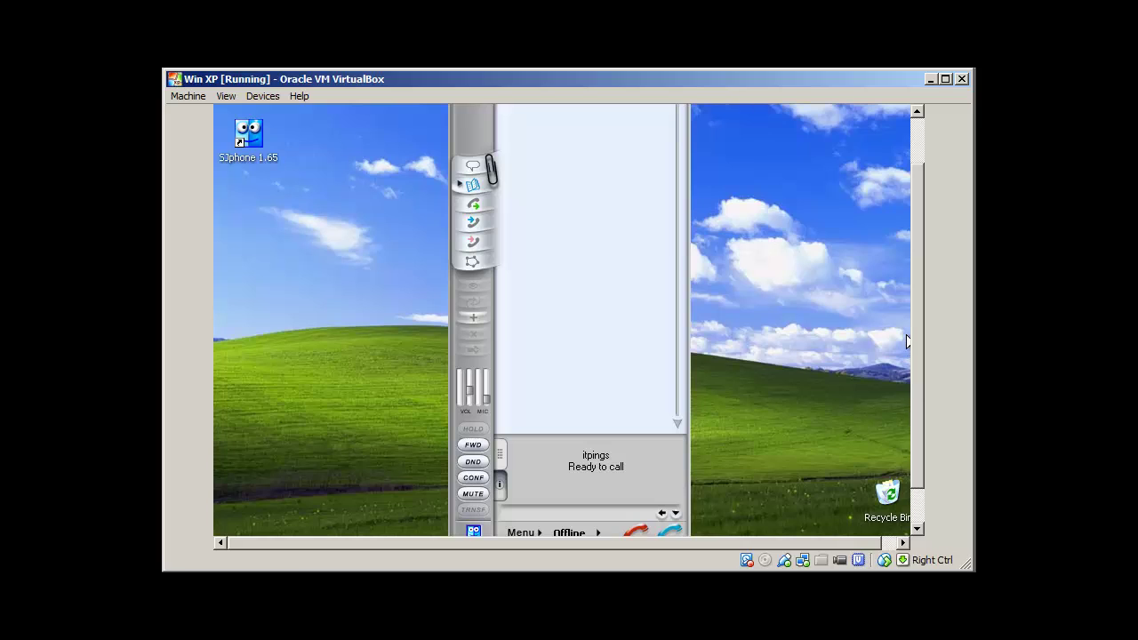
Minimize the Windows XP VM and unlock openSUSE with the account password, retrying after mistypes
{"action": "left_click", "coordinate": [929, 80]}
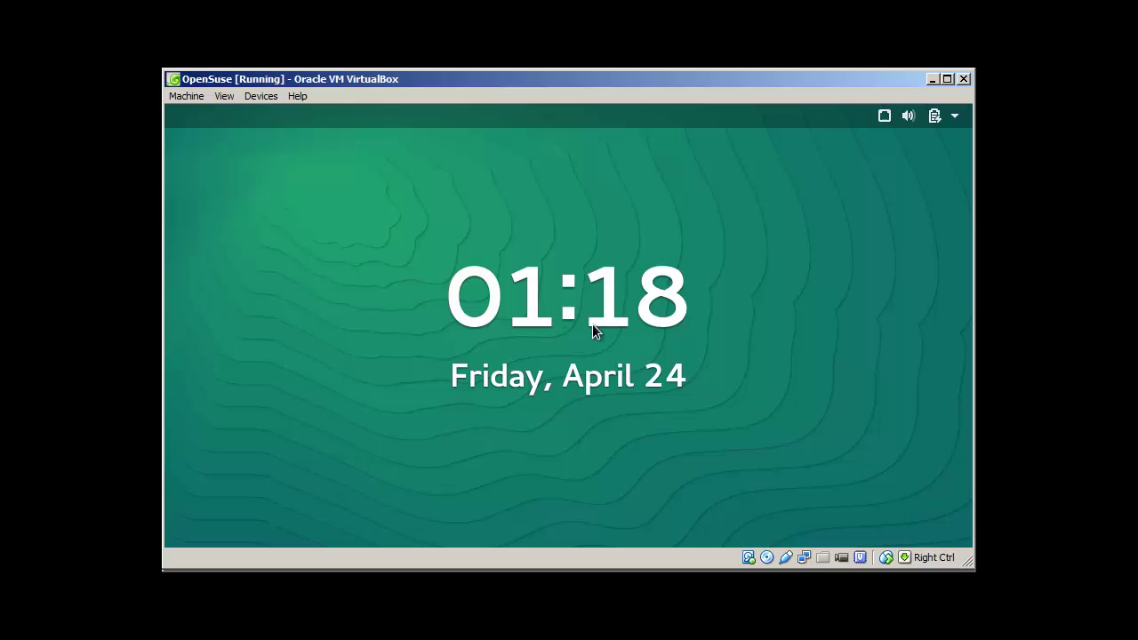
{"action": "left_click_drag", "start_coordinate": [588, 314], "coordinate": [590, 208]}
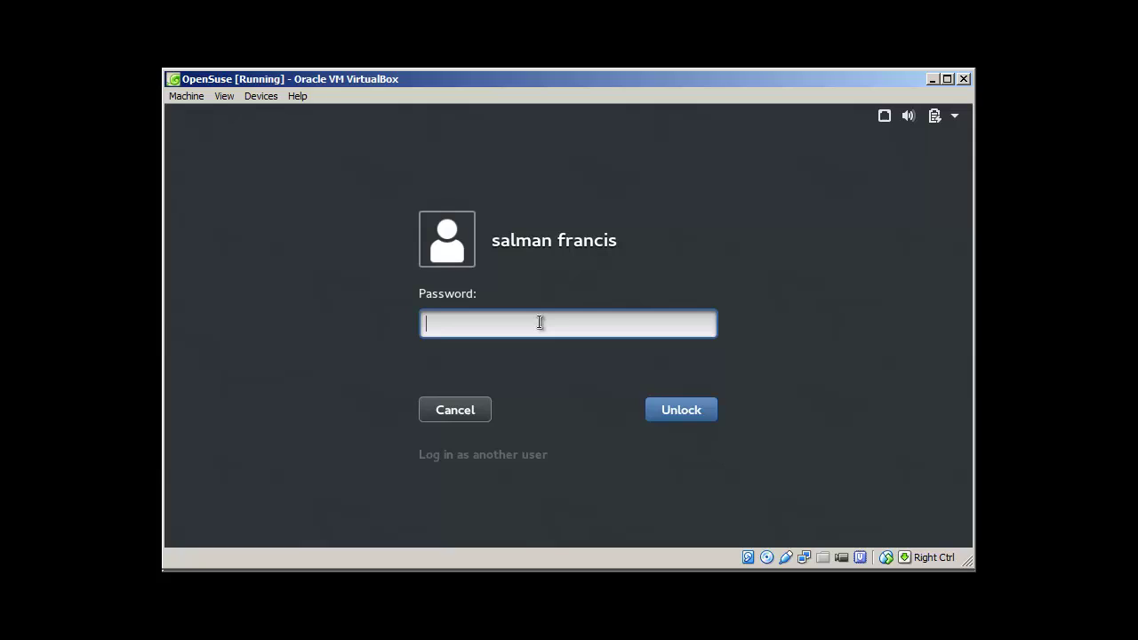
{"action": "type", "text": "•••••••••"}
{"action": "key", "text": "Return"}
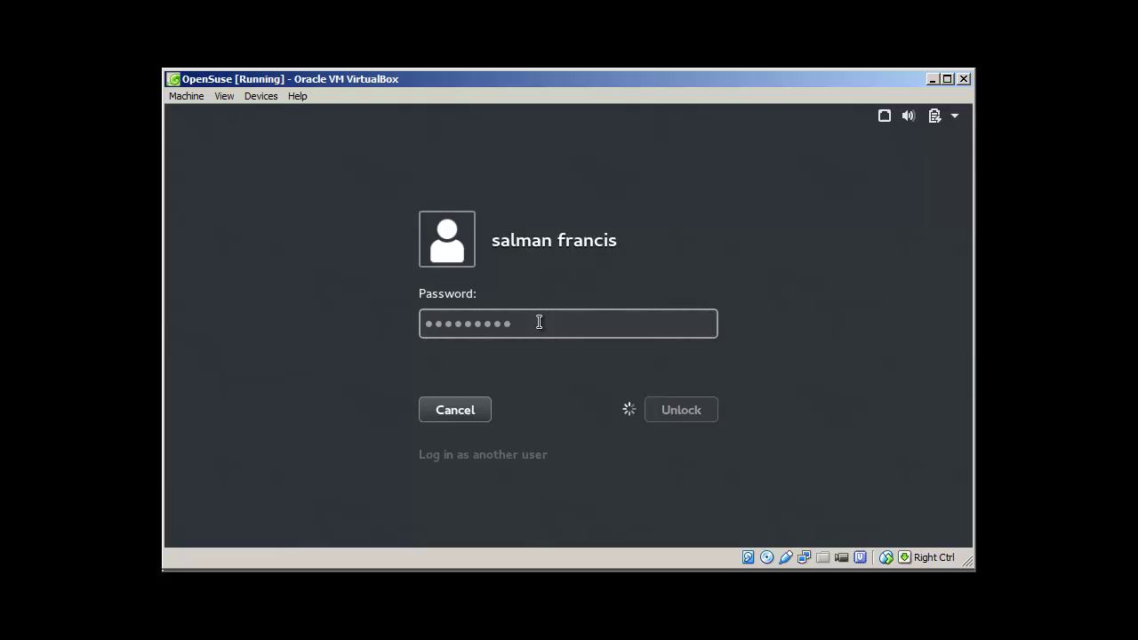
{"action": "type", "text": "••••••"}
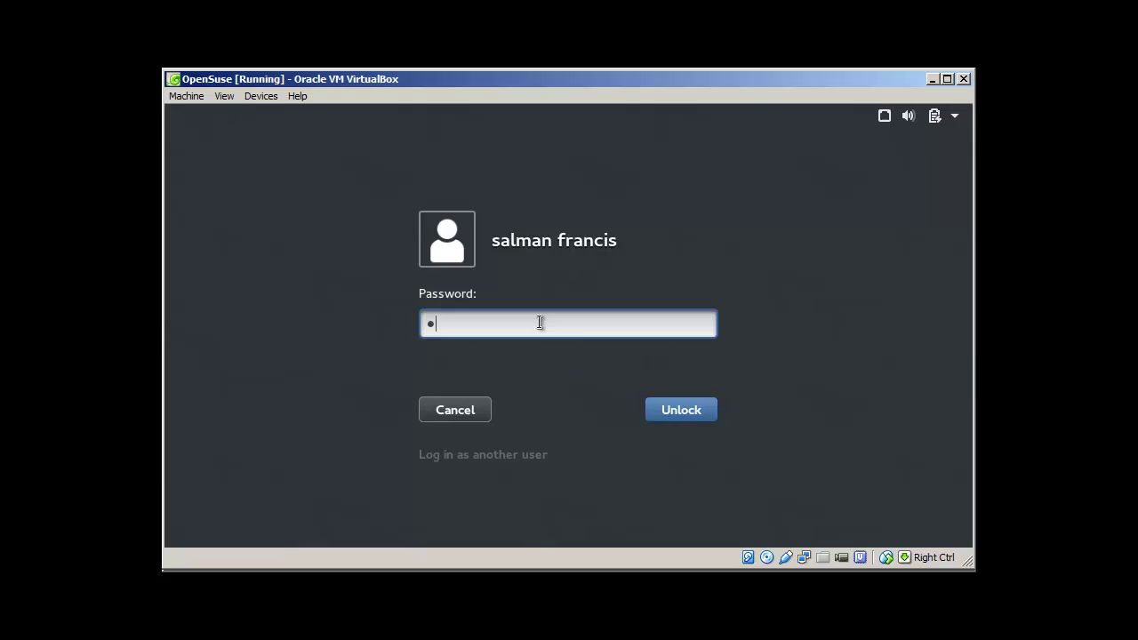
{"action": "type", "text": "•"}
{"action": "key", "text": "BackSpace"}
{"action": "key", "text": "BackSpace"}
{"action": "key", "text": "BackSpace"}
{"action": "key", "text": "BackSpace"}
{"action": "key", "text": "BackSpace"}
{"action": "key", "text": "BackSpace"}
{"action": "key", "text": "BackSpace"}
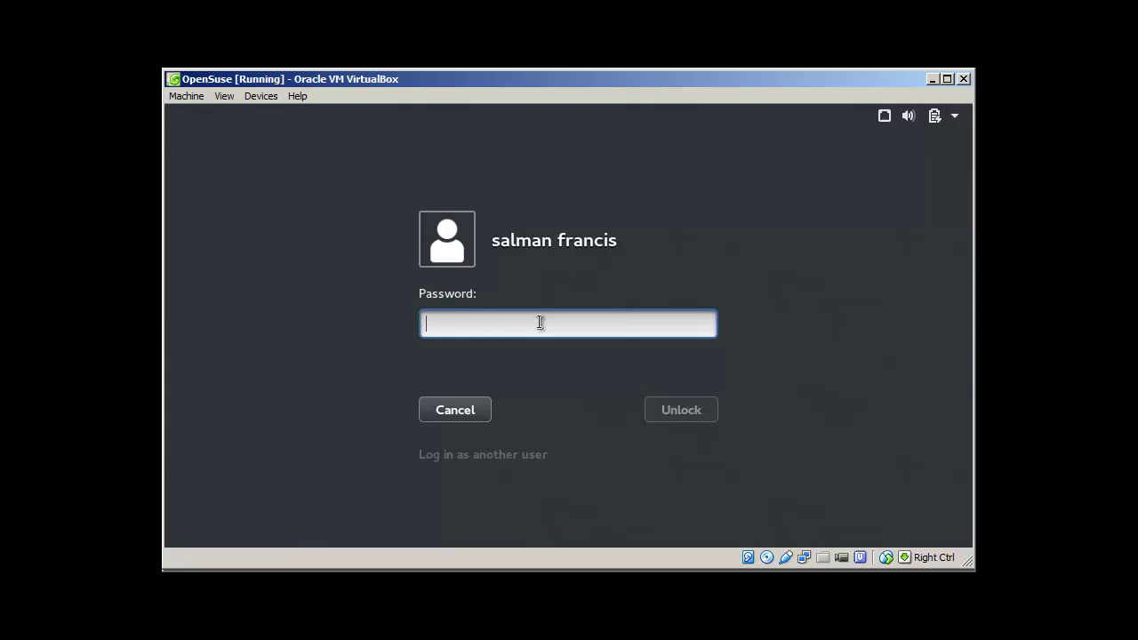
{"action": "type", "text": "•••••••"}
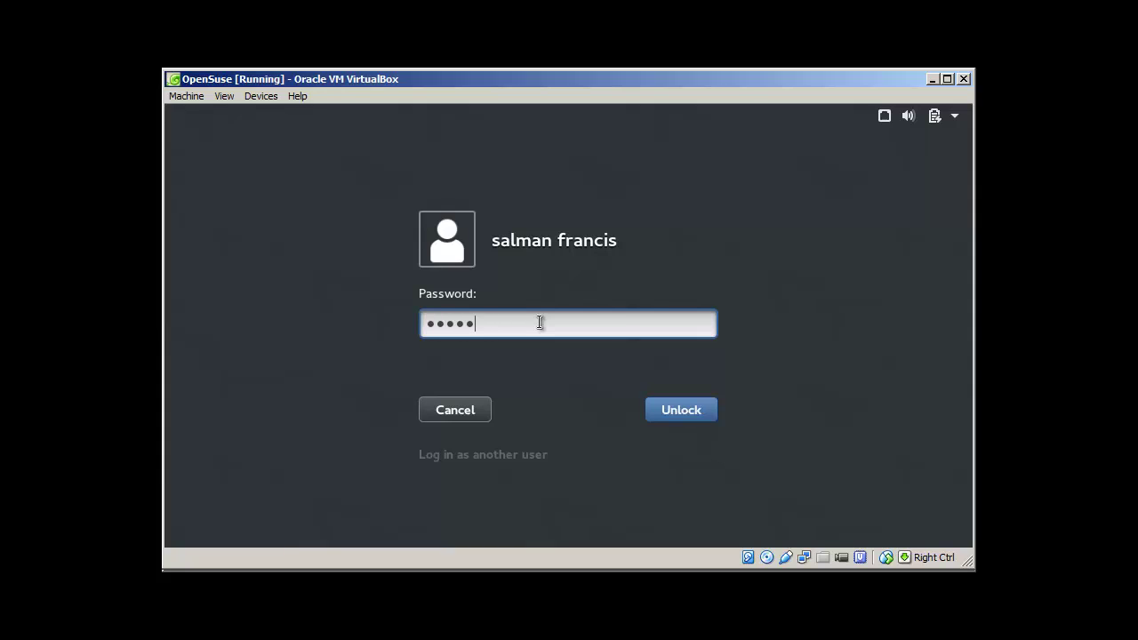
{"action": "type", "text": "•••"}
{"action": "key", "text": "Return"}
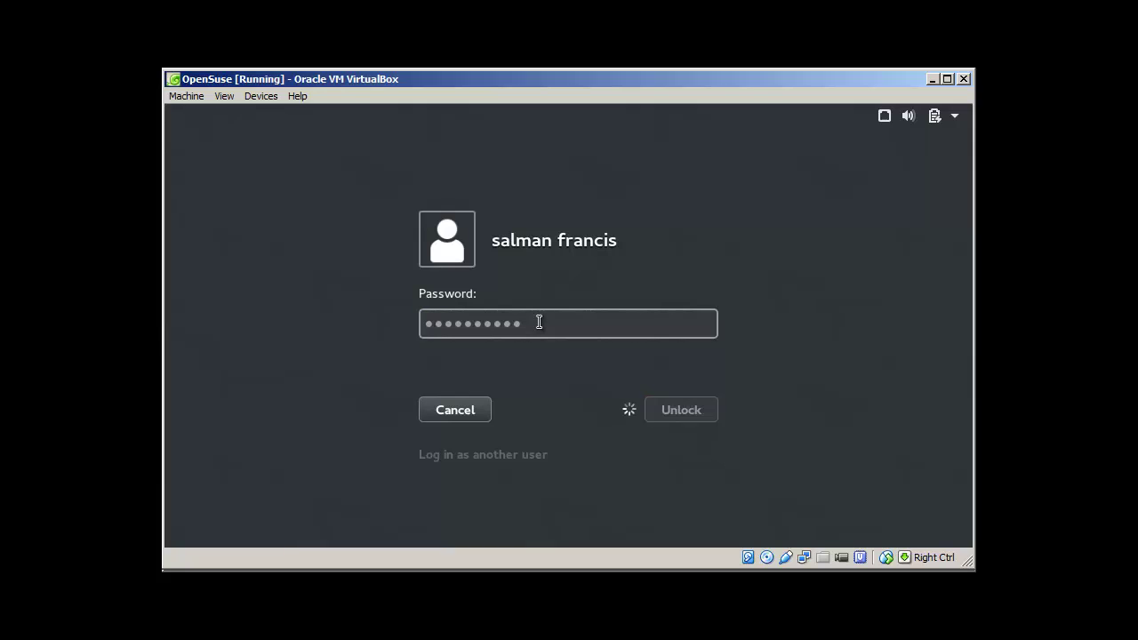
{"action": "type", "text": "•••••••"}
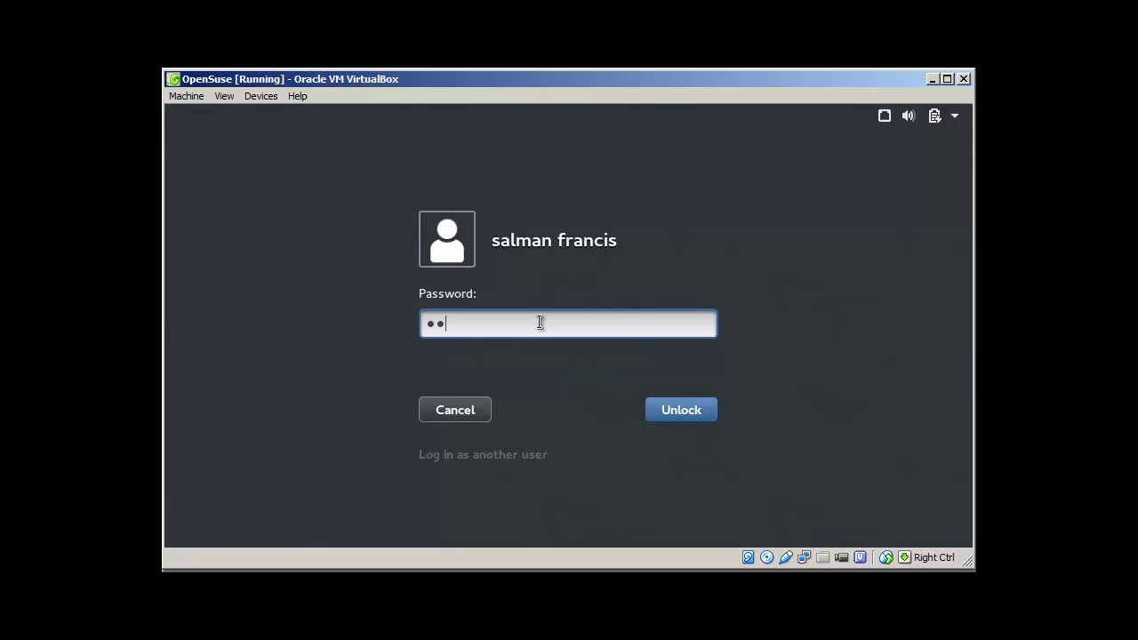
{"action": "type", "text": "•••"}
{"action": "key", "text": "Return"}
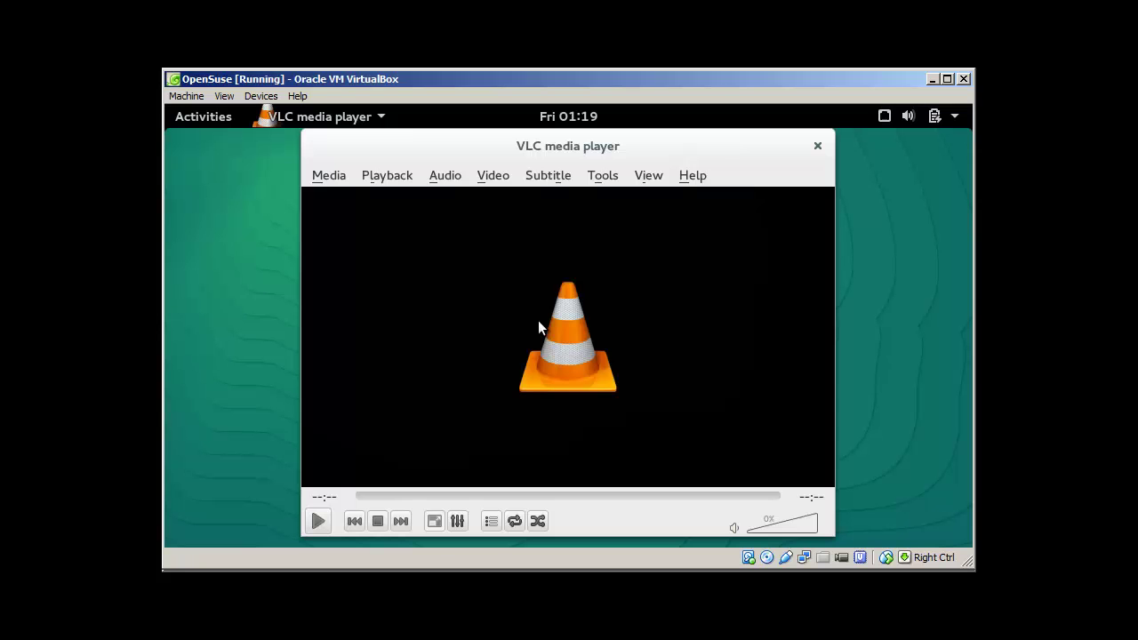
Close VLC and launch Zoiper by searching 'zoip' in Activities
{"action": "left_click", "coordinate": [817, 146]}
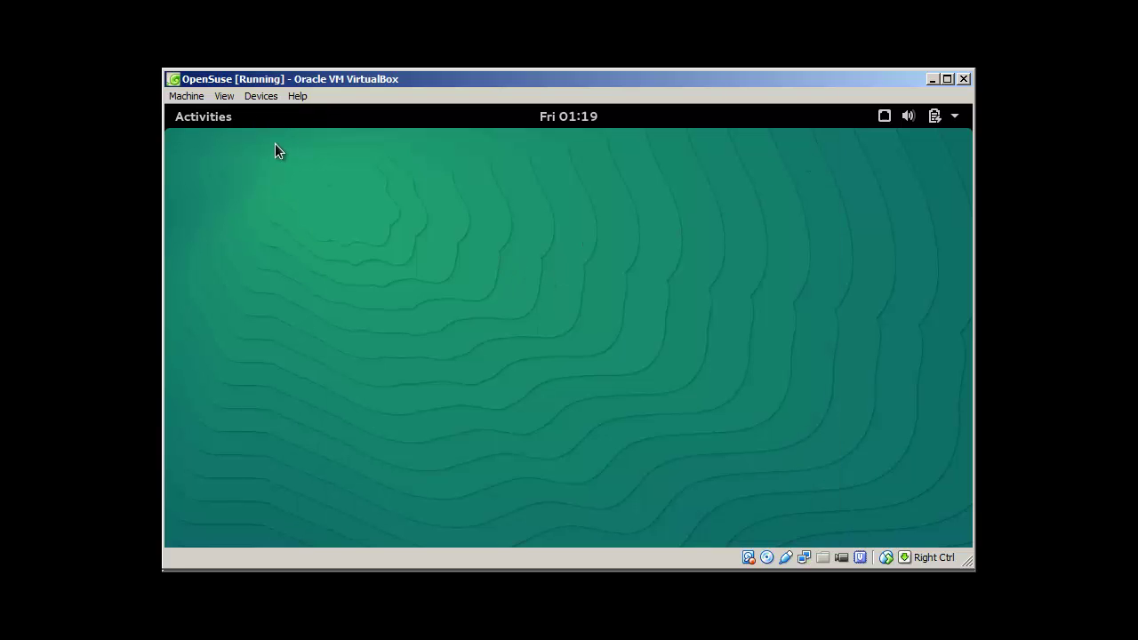
{"action": "left_click", "coordinate": [212, 119]}
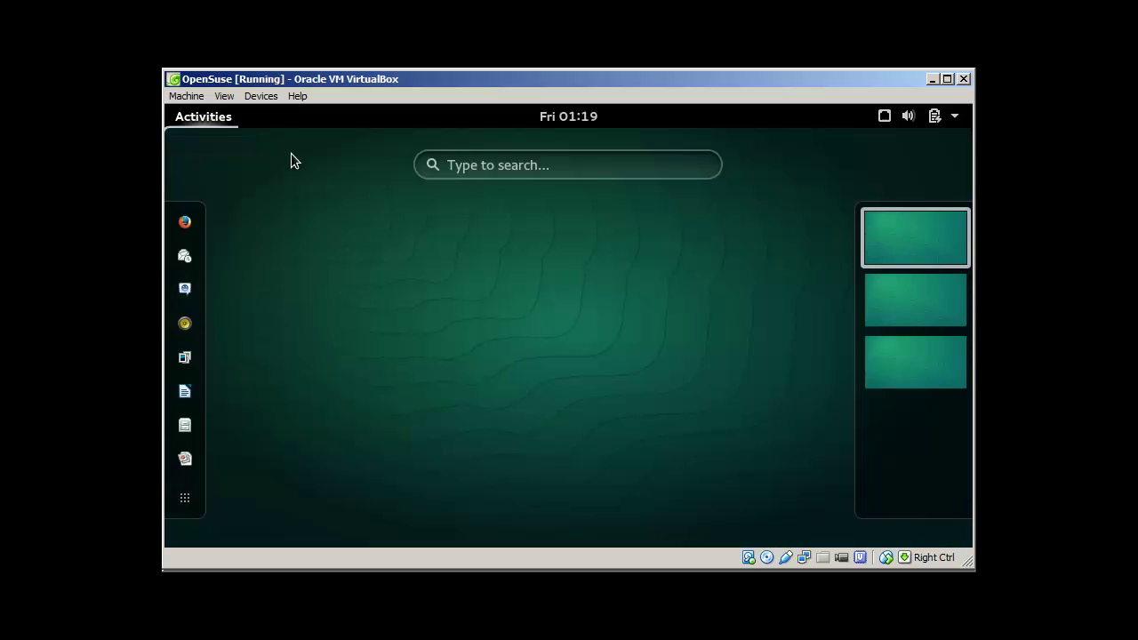
{"action": "left_click", "coordinate": [485, 170]}
{"action": "type", "text": "zoip"}
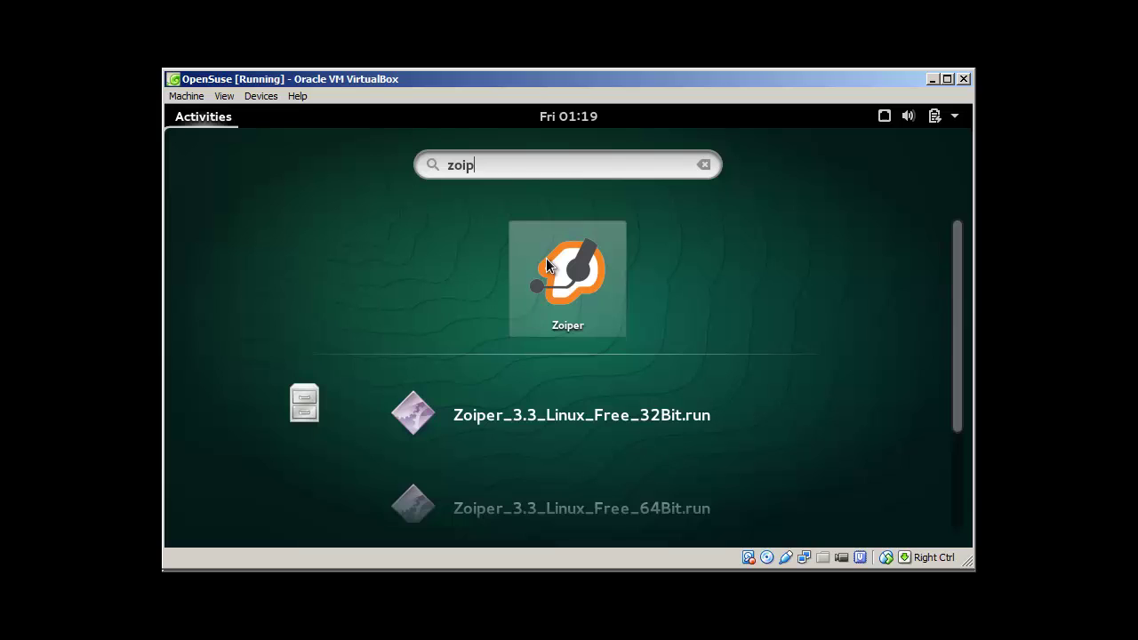
{"action": "left_click", "coordinate": [546, 260]}
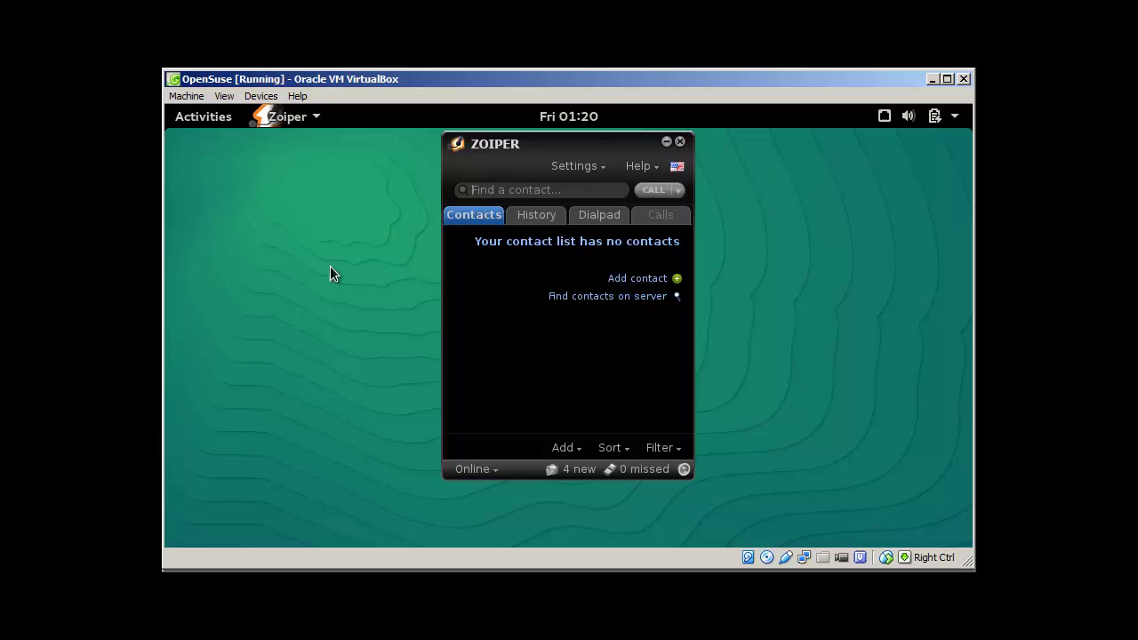
Launch GNOME Terminal from a 'term' search, move it aside, then start Firefox from the dash
{"action": "left_click", "coordinate": [214, 115]}
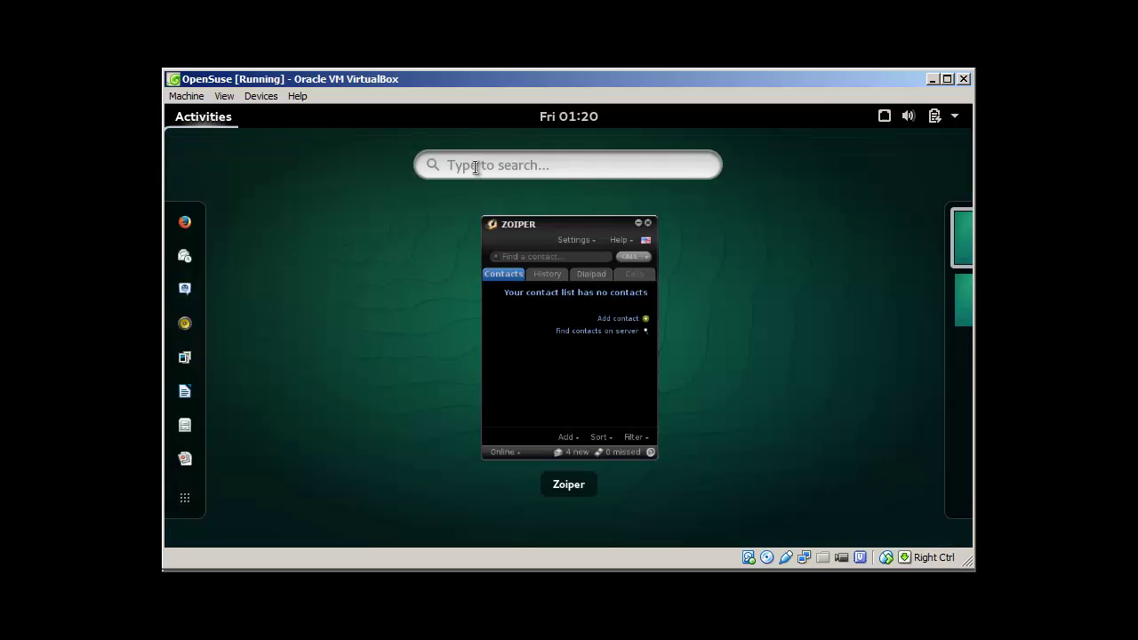
{"action": "type", "text": "t"}
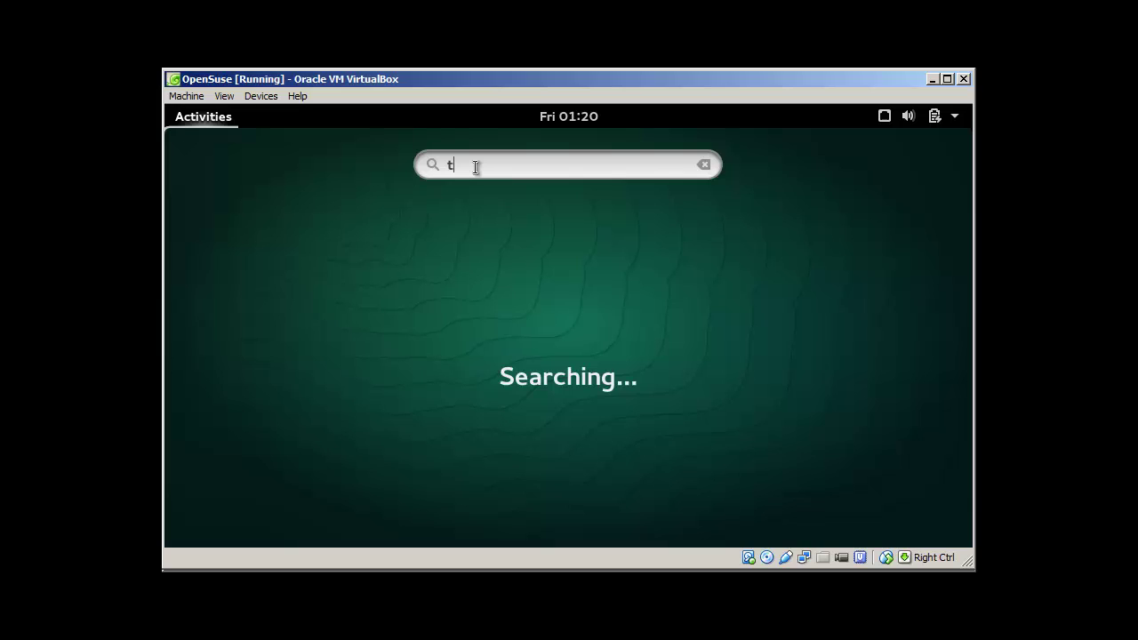
{"action": "type", "text": "erm"}
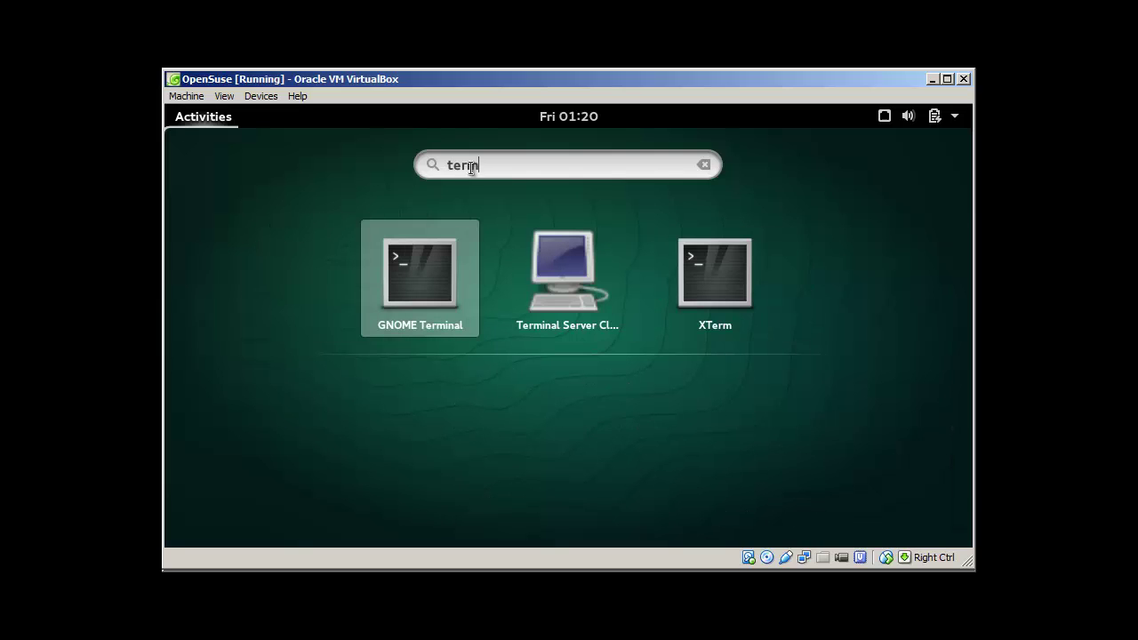
{"action": "left_click", "coordinate": [443, 271]}
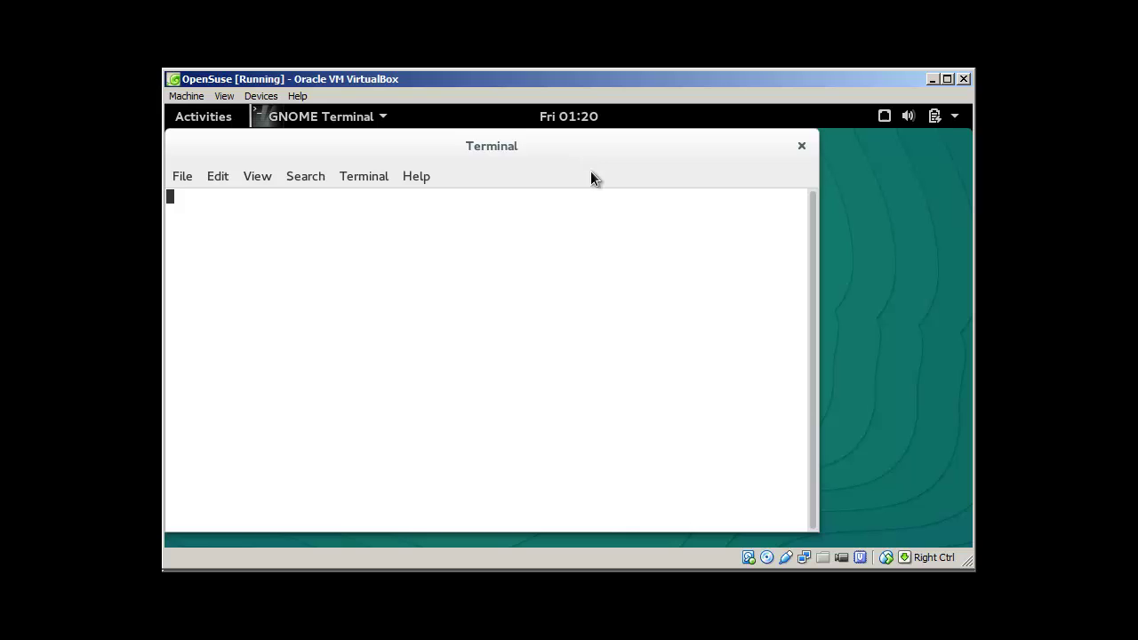
{"action": "left_click_drag", "start_coordinate": [590, 171], "coordinate": [727, 185]}
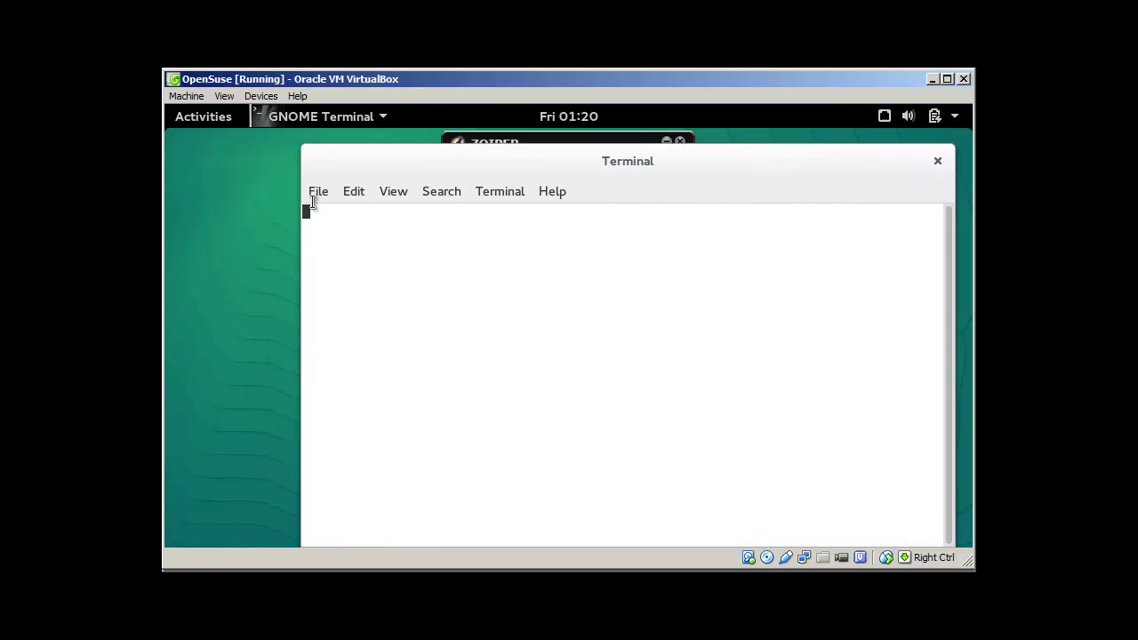
{"action": "left_click", "coordinate": [210, 117]}
{"action": "left_click", "coordinate": [185, 224]}
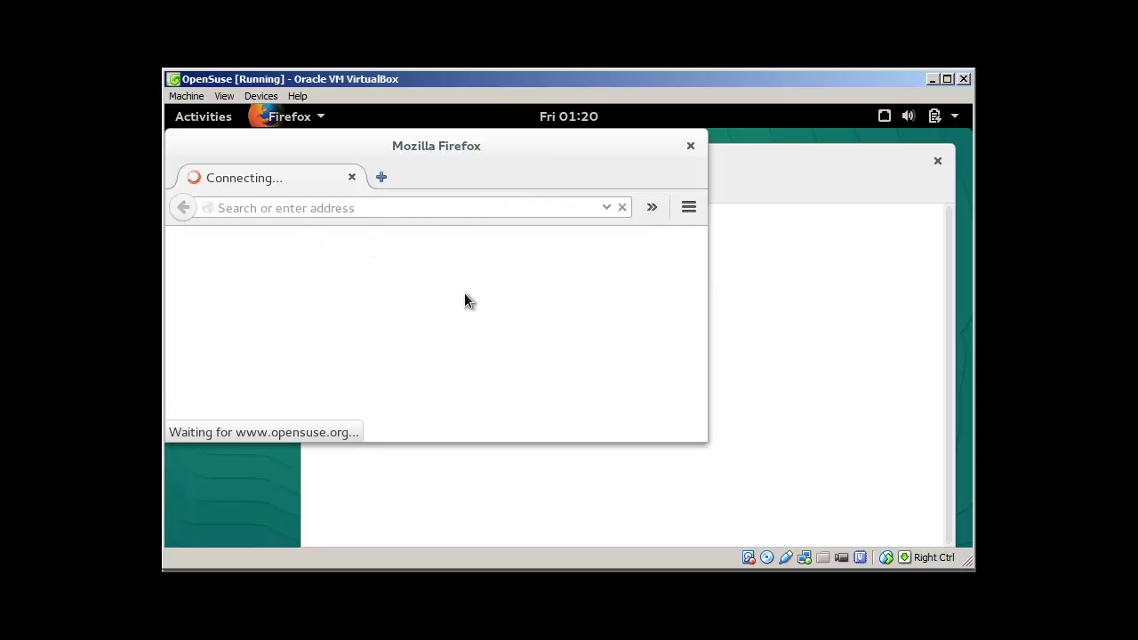
{"action": "left_click", "coordinate": [434, 210]}
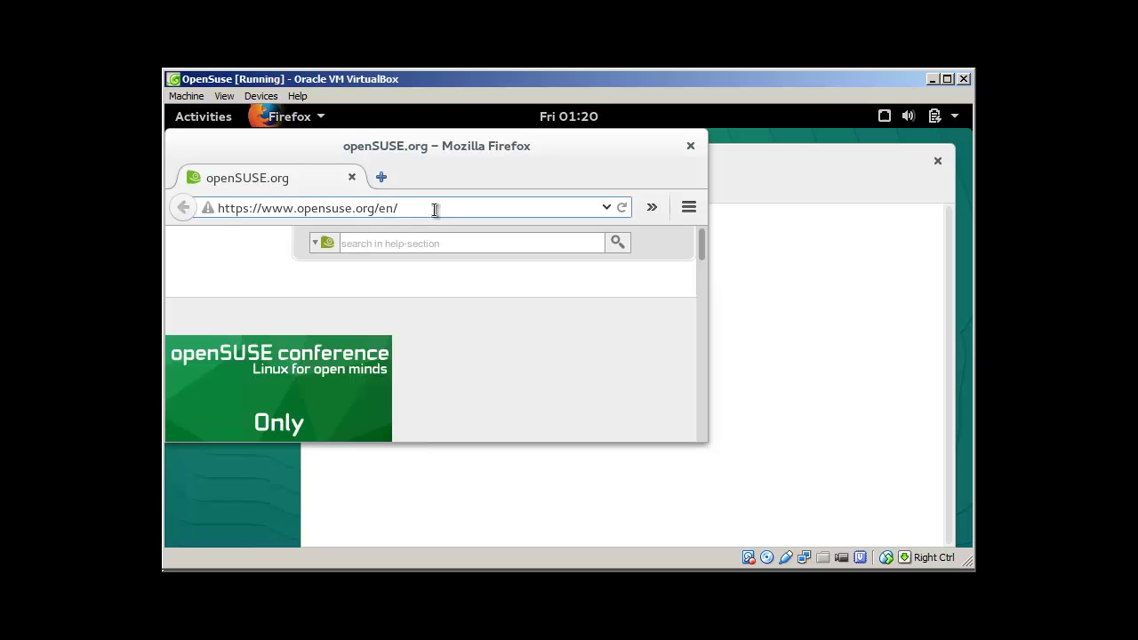
{"action": "triple_click", "coordinate": [435, 209]}
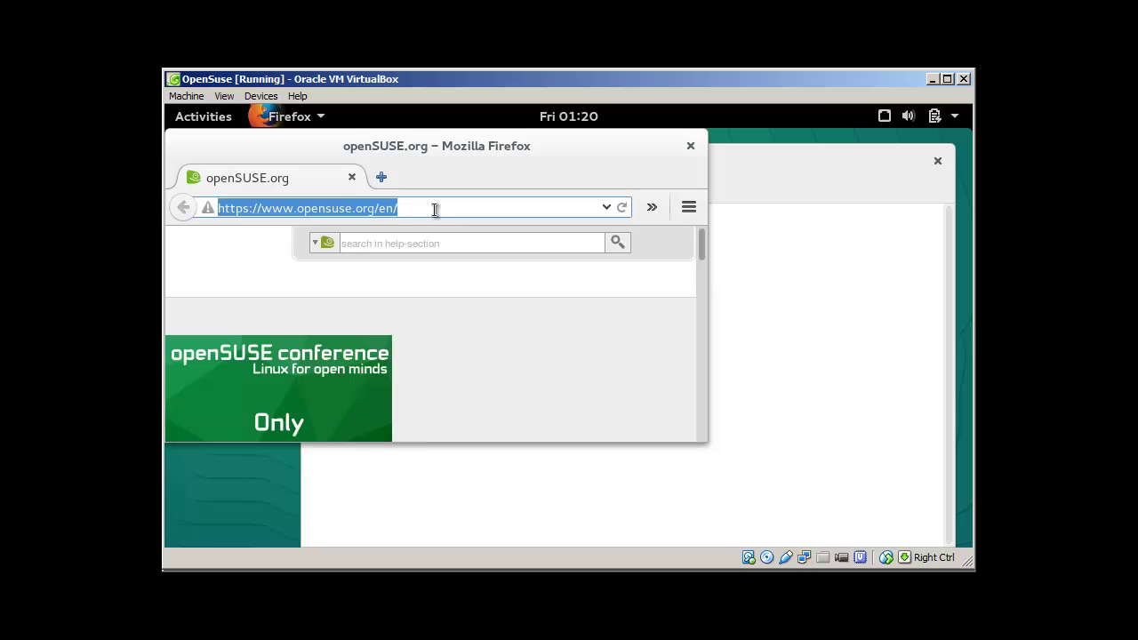
{"action": "type", "text": "www.zoiper.com/"}
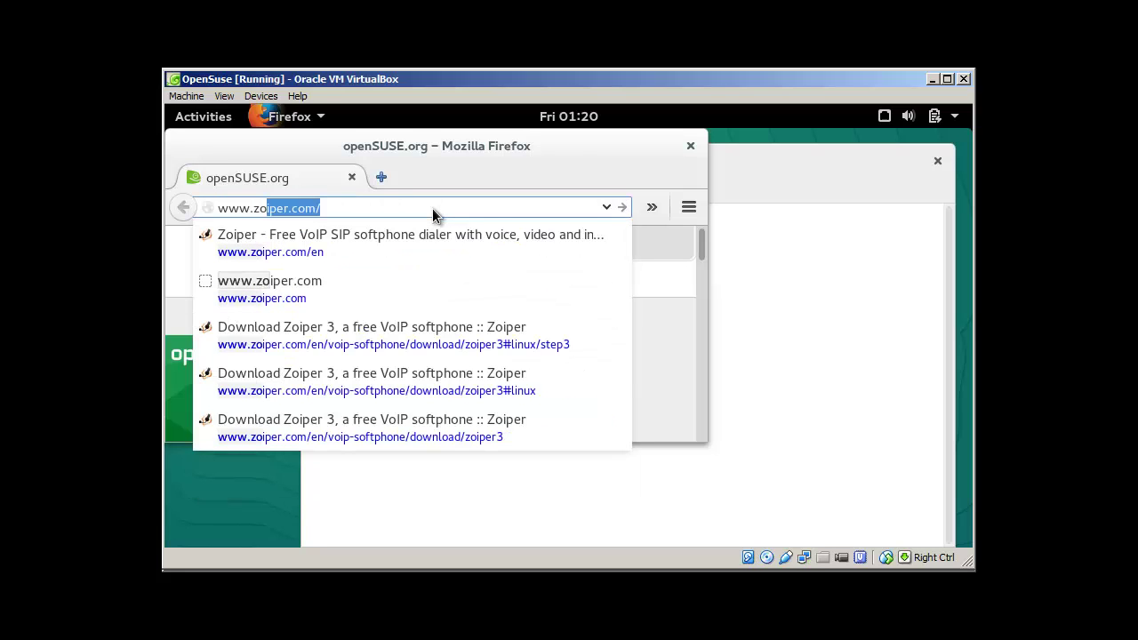
{"action": "key", "text": "Return"}
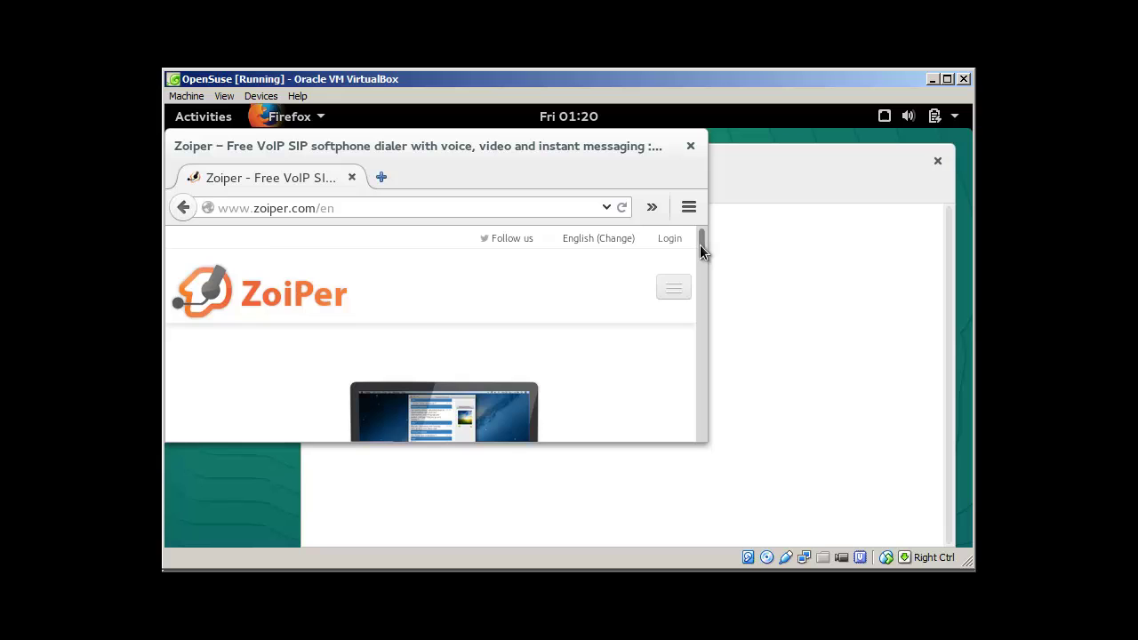
{"action": "left_click_drag", "start_coordinate": [699, 245], "coordinate": [697, 263]}
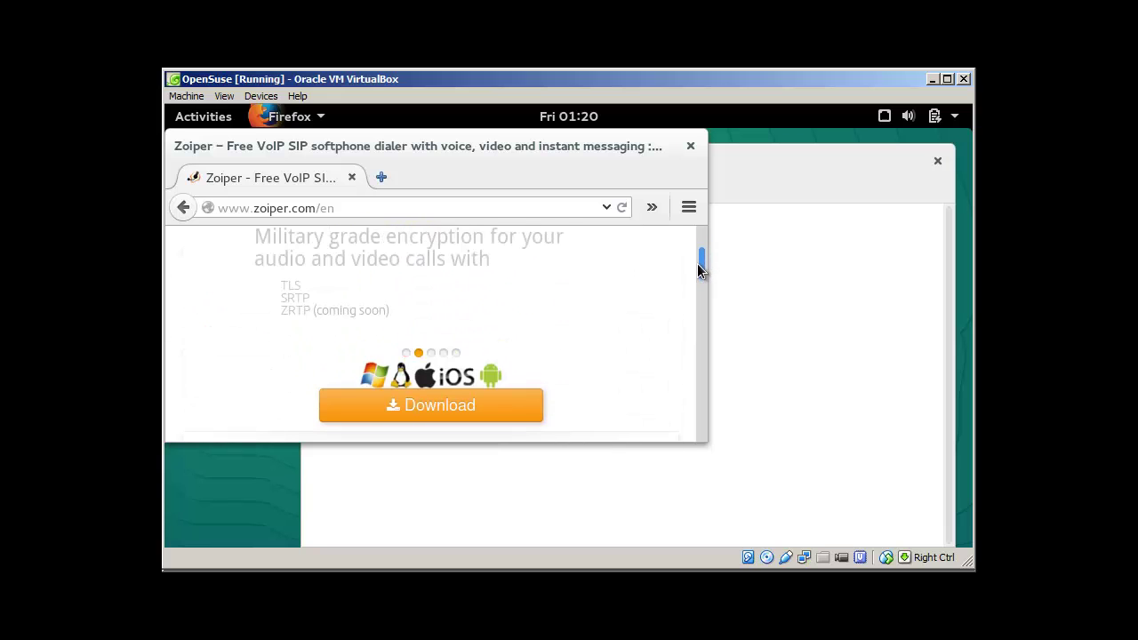
{"action": "left_click", "coordinate": [438, 407]}
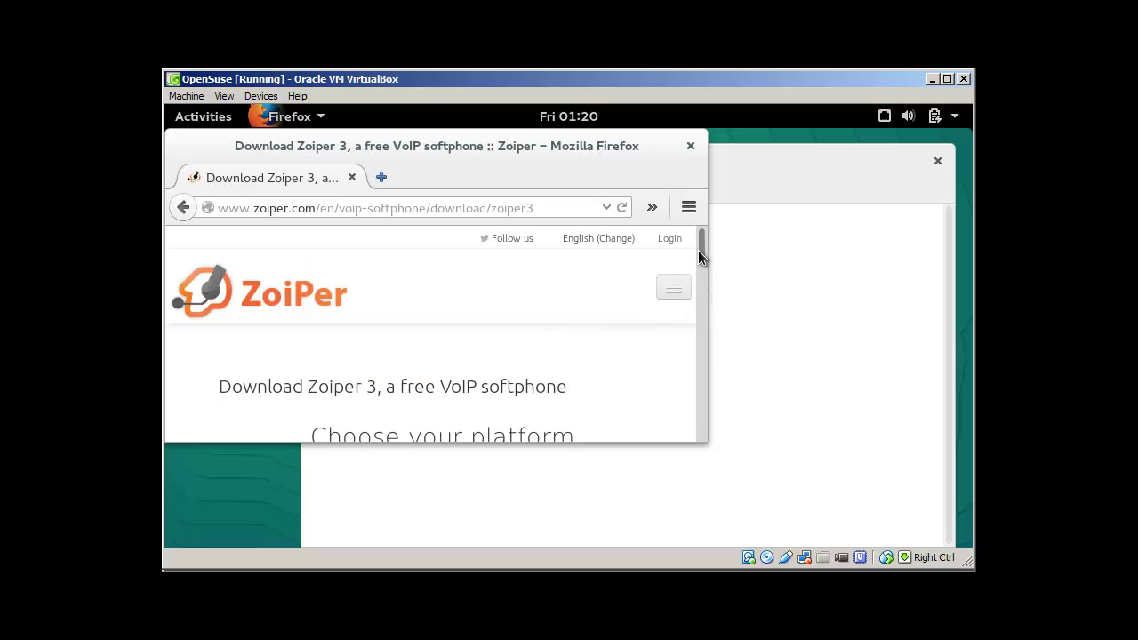
Choose the Linux Community Free edition, cancel saving the archive, and return to the terminal
{"action": "left_click_drag", "start_coordinate": [699, 249], "coordinate": [699, 271]}
{"action": "scroll", "coordinate": [699, 276], "scroll_direction": "down", "scroll_amount": 3}
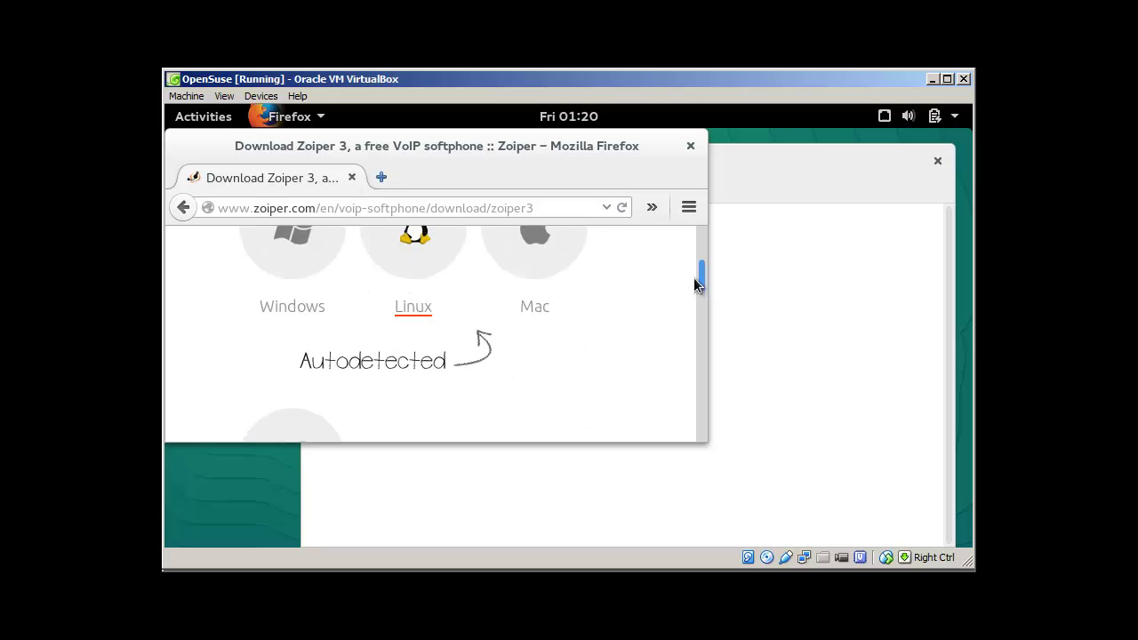
{"action": "left_click", "coordinate": [431, 258]}
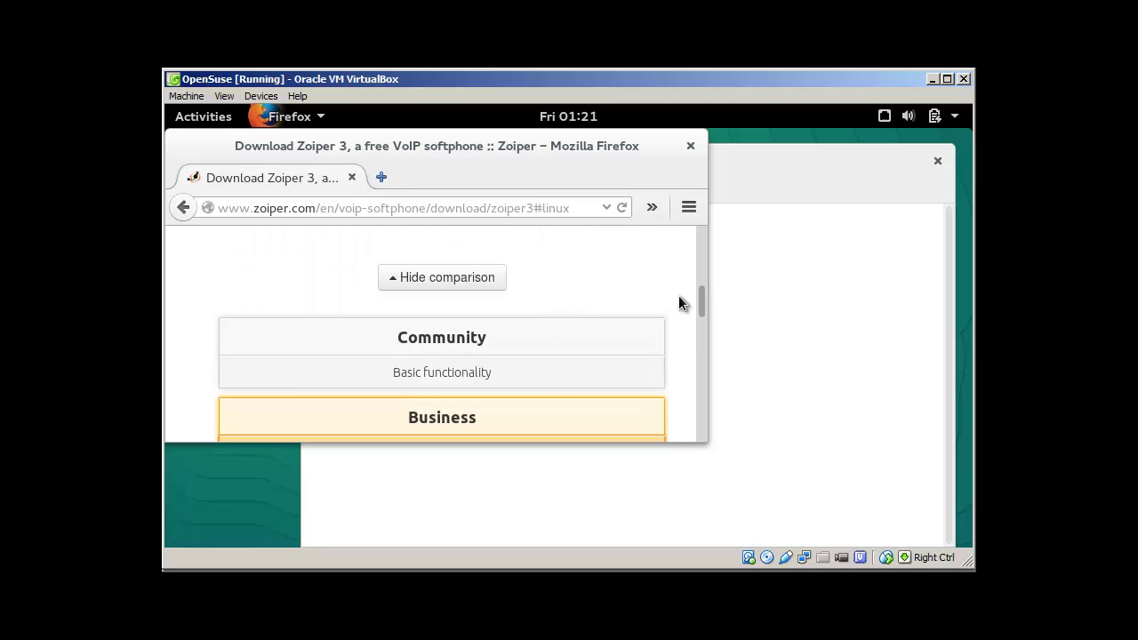
{"action": "left_click_drag", "start_coordinate": [701, 309], "coordinate": [697, 266]}
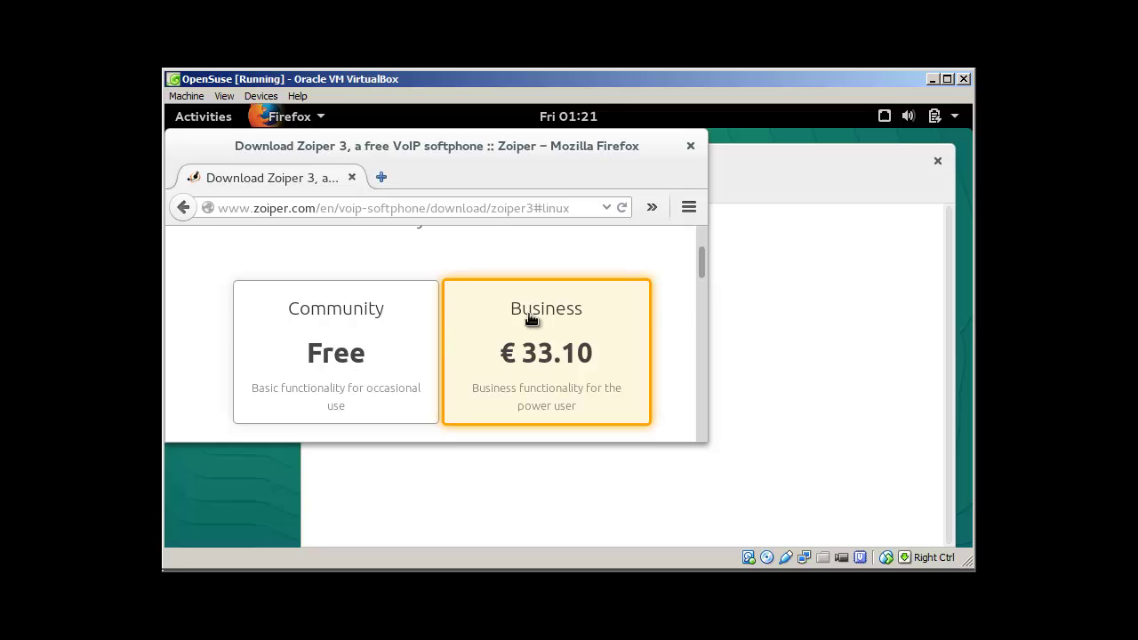
{"action": "left_click_drag", "start_coordinate": [701, 264], "coordinate": [701, 277]}
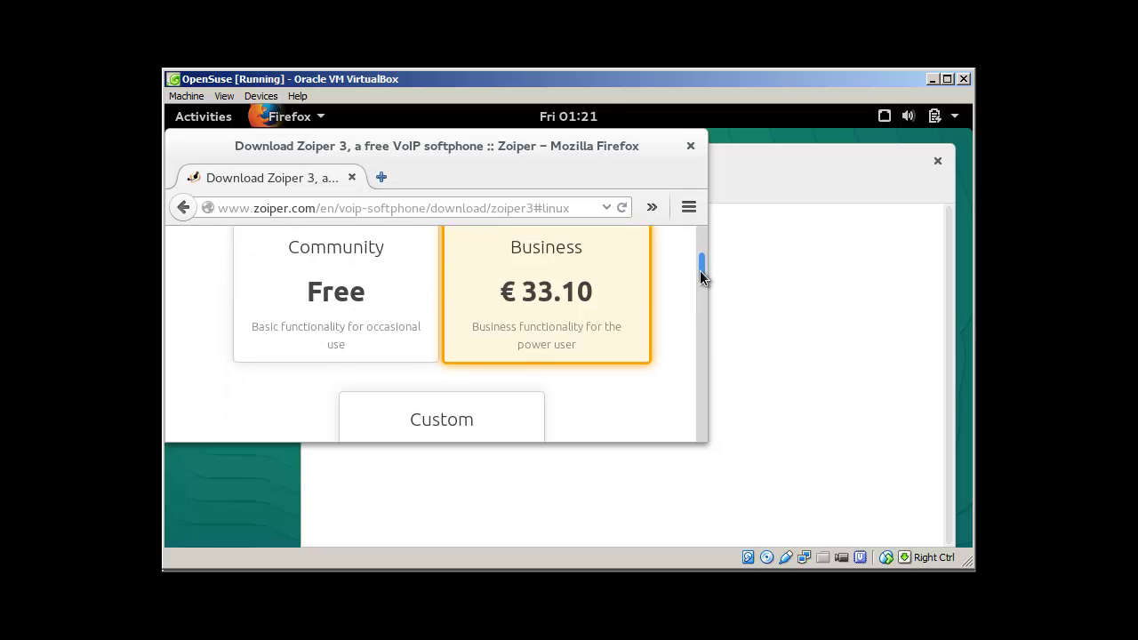
{"action": "left_click", "coordinate": [338, 322]}
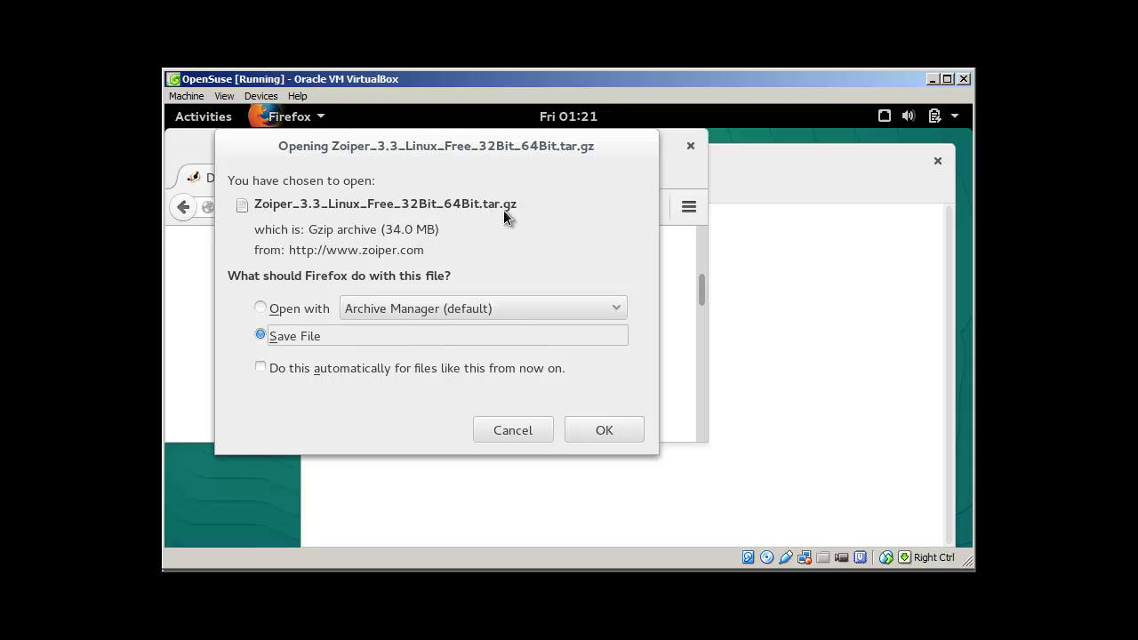
{"action": "left_click", "coordinate": [538, 433]}
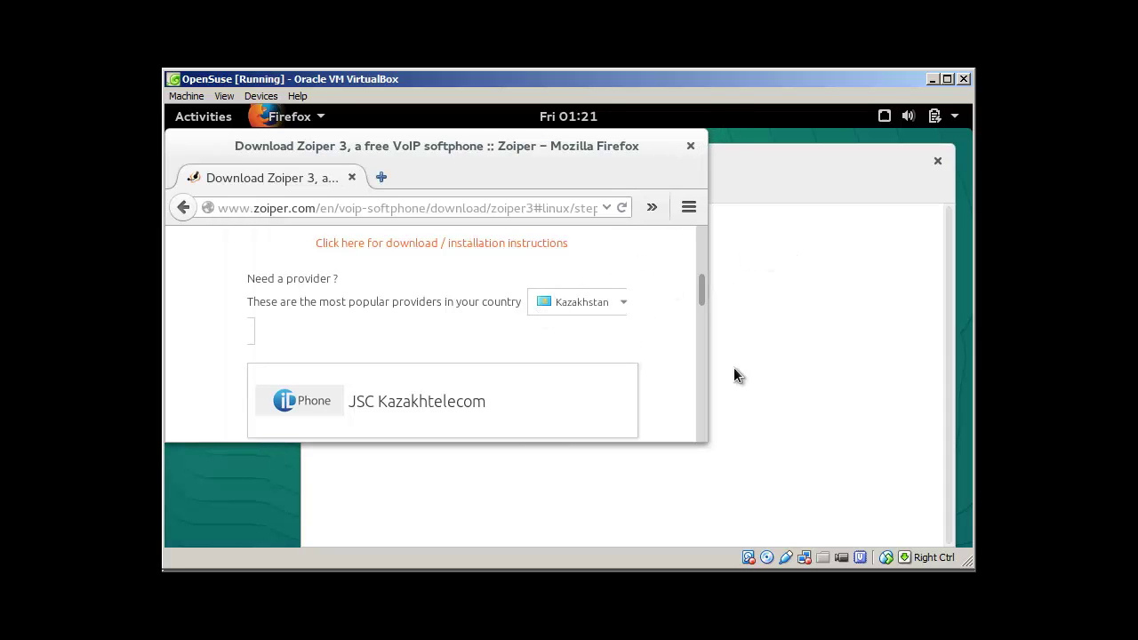
{"action": "left_click", "coordinate": [809, 306]}
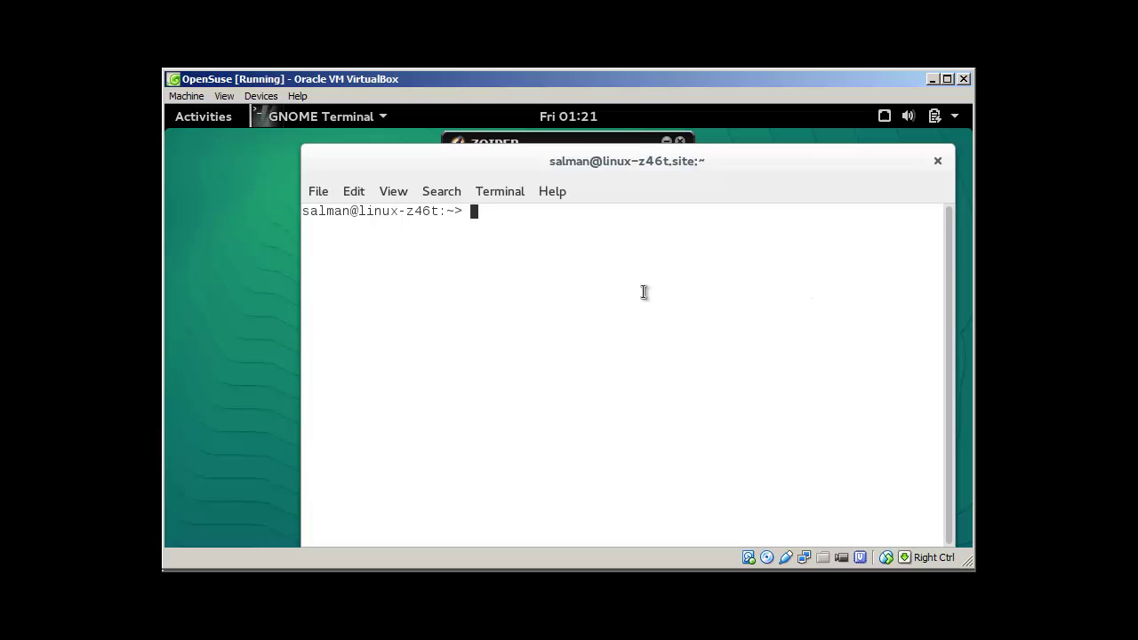
Navigate from /home into the user's home folder and then Downloads, listing each with ls
{"action": "type", "text": "cd /home/"}
{"action": "key", "text": "Return"}
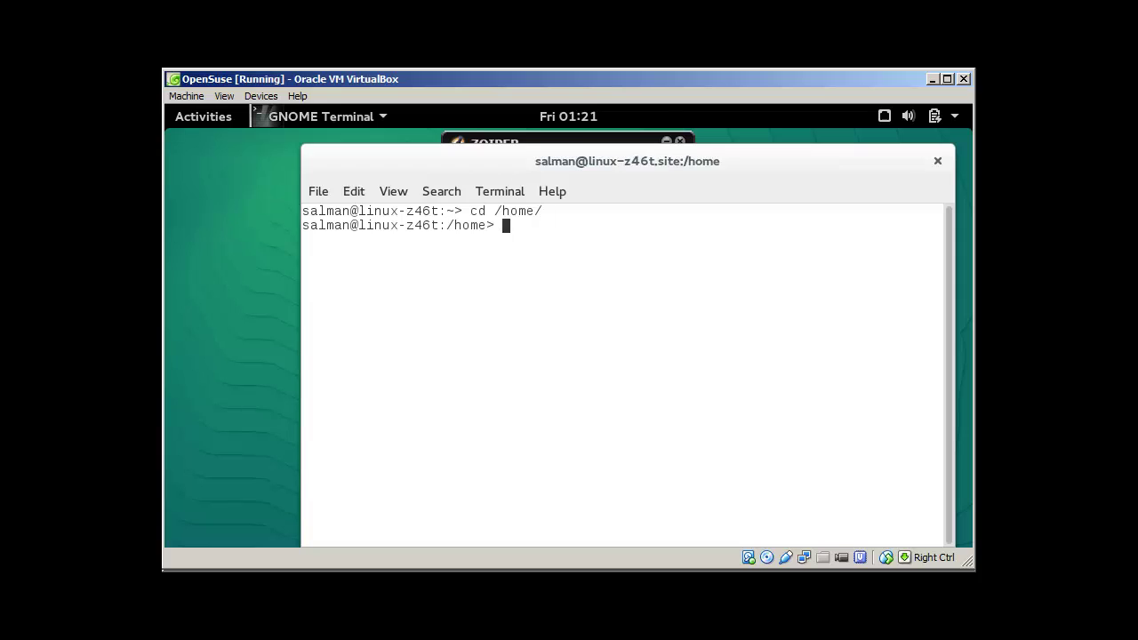
{"action": "type", "text": "ls"}
{"action": "key", "text": "Return"}
{"action": "type", "text": "cd sa"}
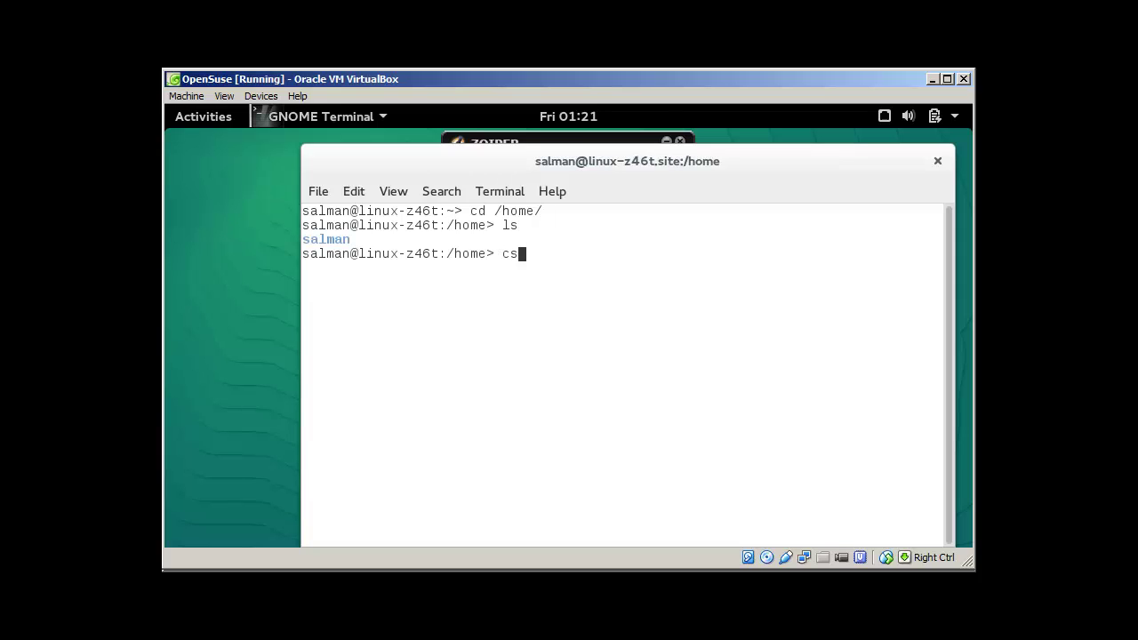
{"action": "key", "text": "BackSpace"}
{"action": "key", "text": "BackSpace"}
{"action": "key", "text": "BackSpace"}
{"action": "type", "text": "salman/"}
{"action": "key", "text": "Return"}
{"action": "type", "text": "ls"}
{"action": "key", "text": "Return"}
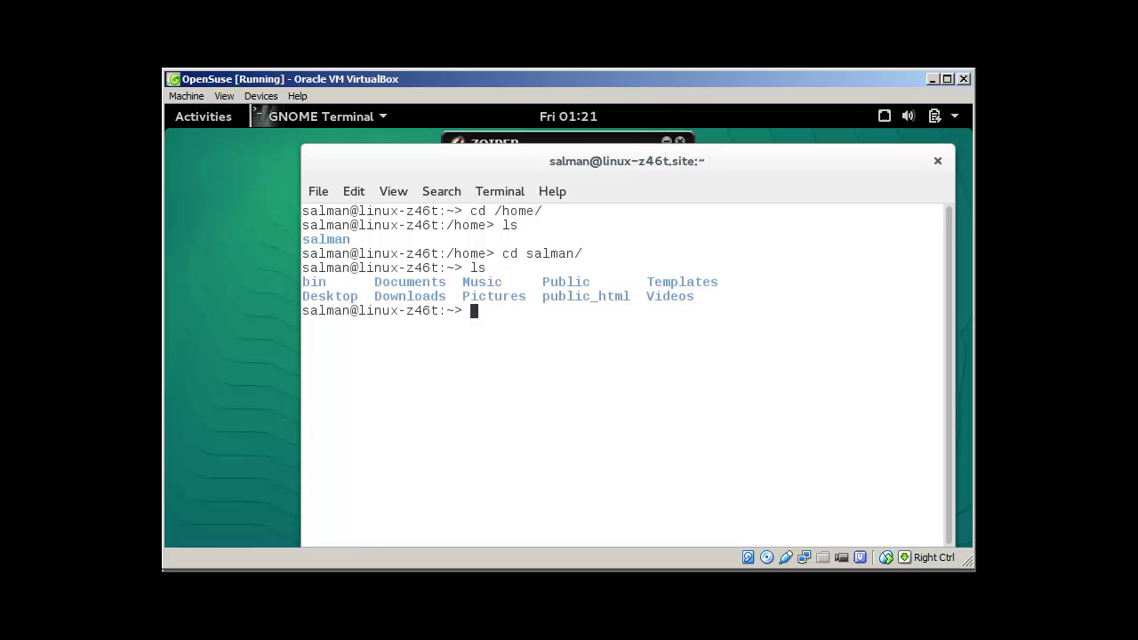
{"action": "type", "text": "cd Dow"}
{"action": "key", "text": "Tab"}
{"action": "key", "text": "Return"}
{"action": "type", "text": "ls"}
{"action": "key", "text": "Return"}
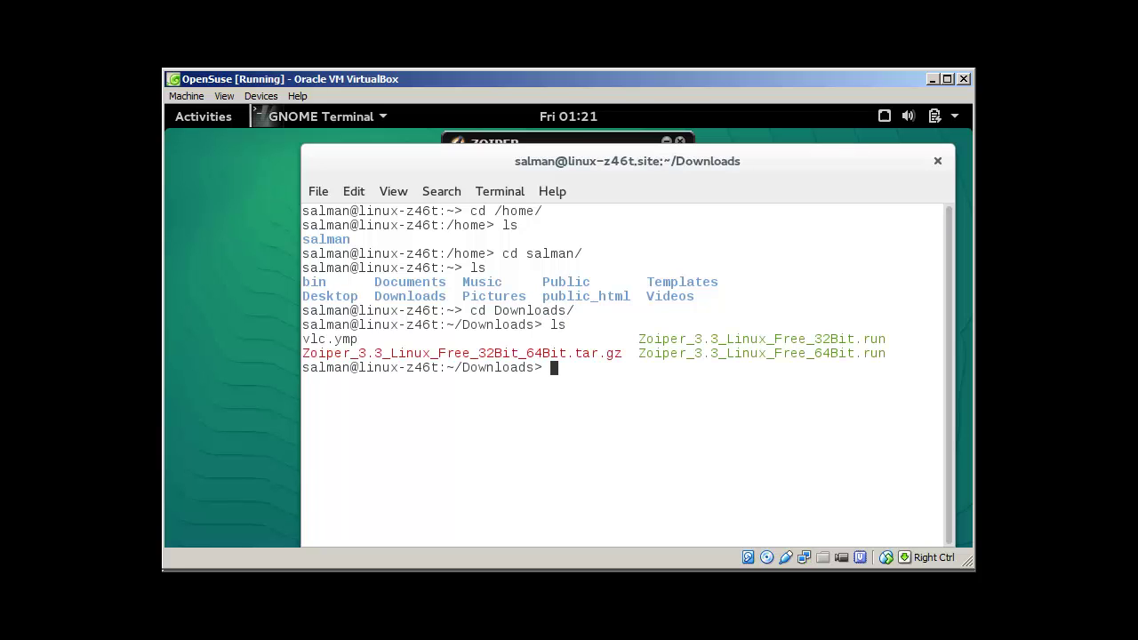
Highlight the Zoiper tar.gz, 32Bit.run and 64Bit.run file names in the listing
{"action": "left_click_drag", "start_coordinate": [625, 353], "coordinate": [302, 353]}
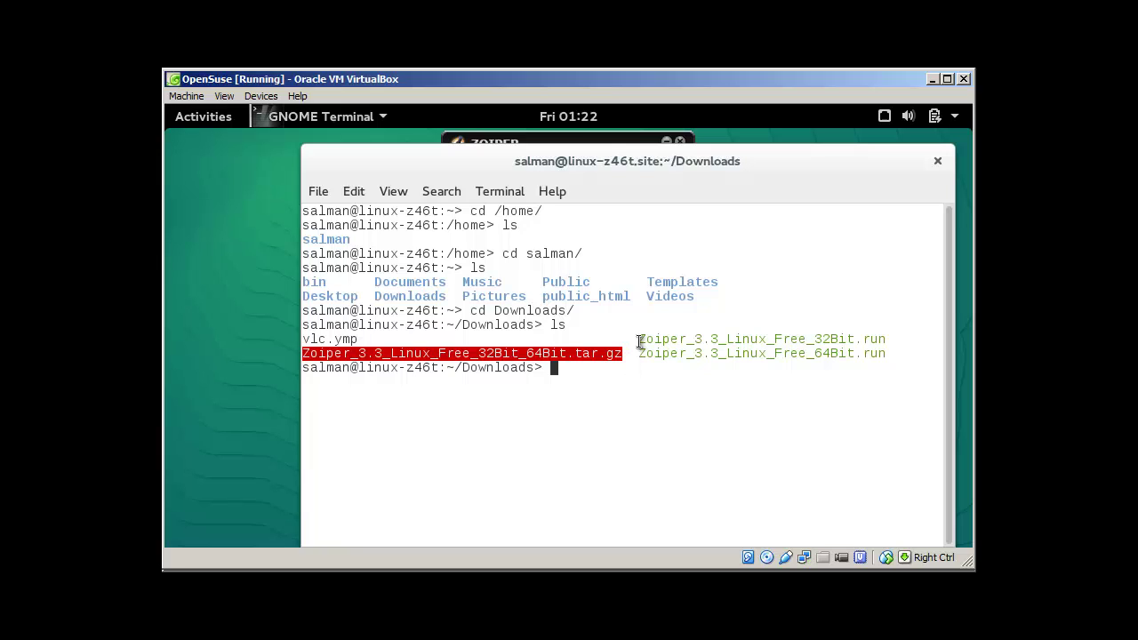
{"action": "left_click_drag", "start_coordinate": [640, 340], "coordinate": [883, 338]}
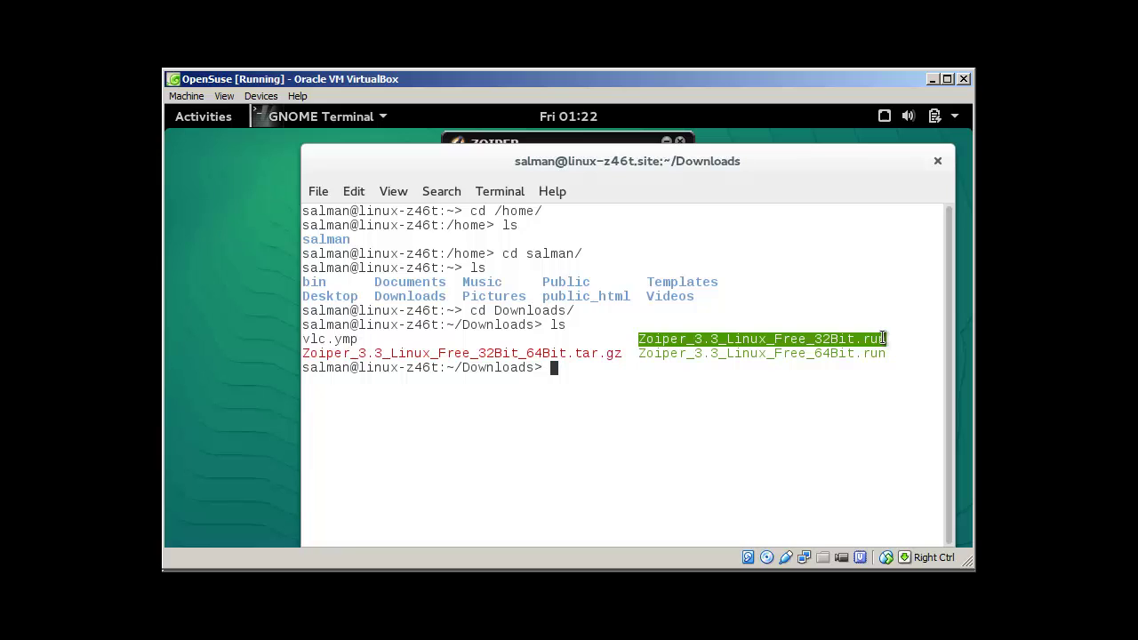
{"action": "left_click", "coordinate": [640, 356]}
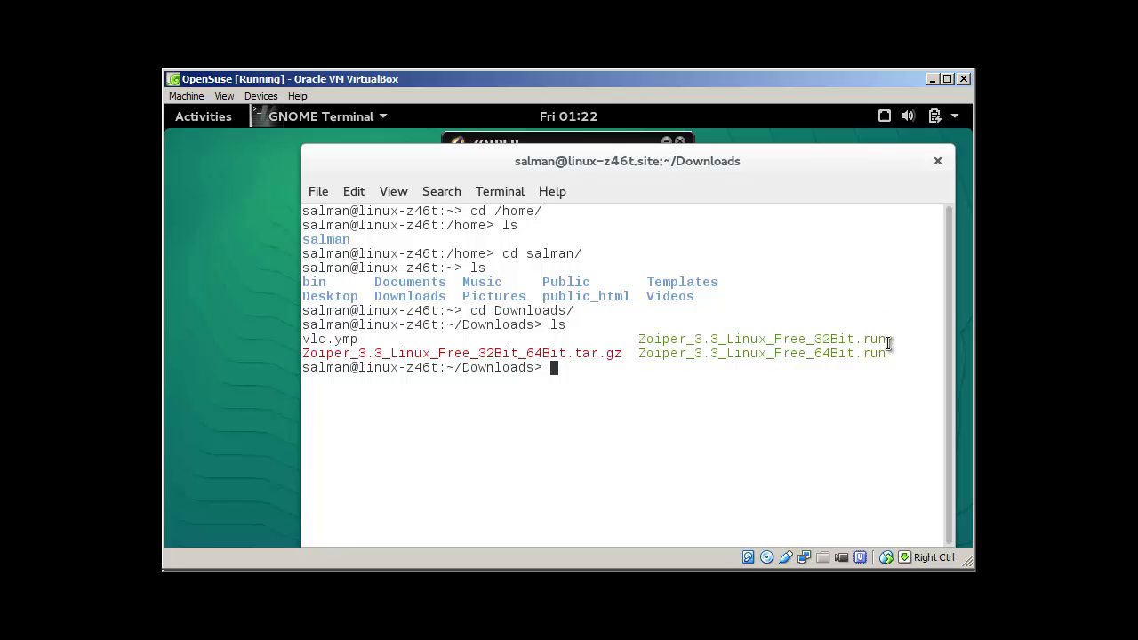
{"action": "left_click_drag", "start_coordinate": [887, 338], "coordinate": [640, 339]}
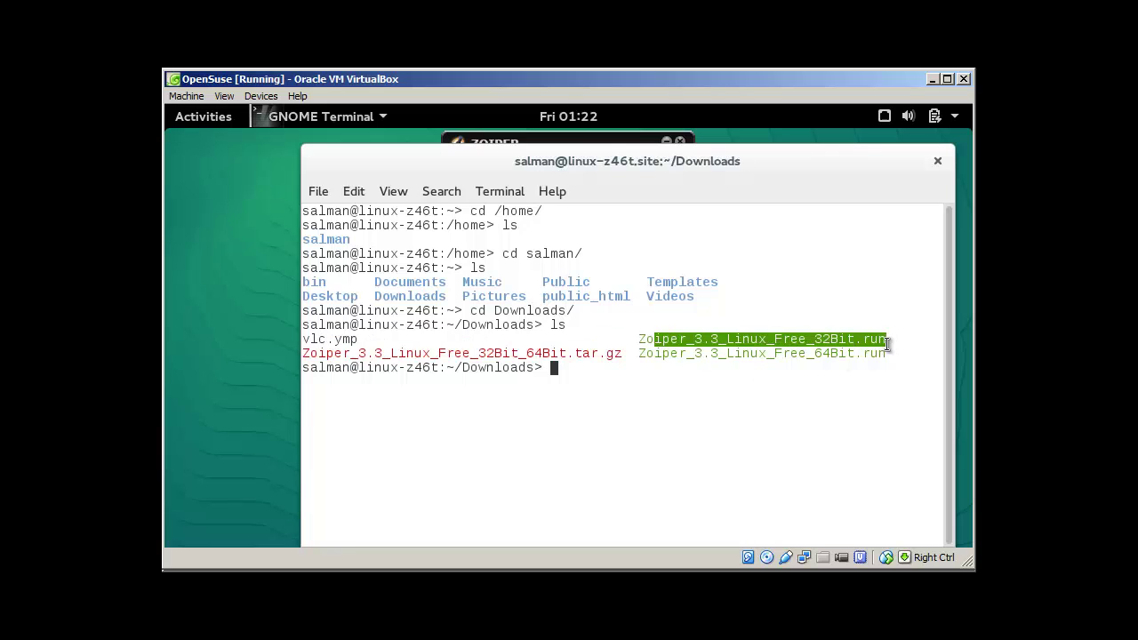
{"action": "left_click", "coordinate": [858, 356]}
{"action": "left_click_drag", "start_coordinate": [887, 354], "coordinate": [814, 354]}
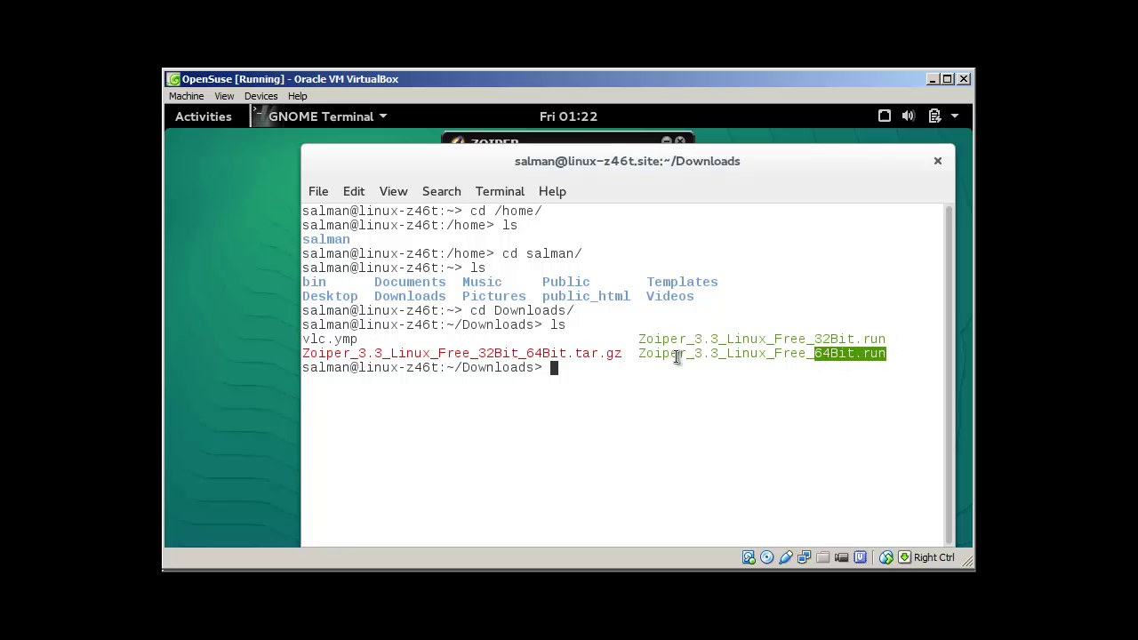
{"action": "left_click", "coordinate": [604, 372]}
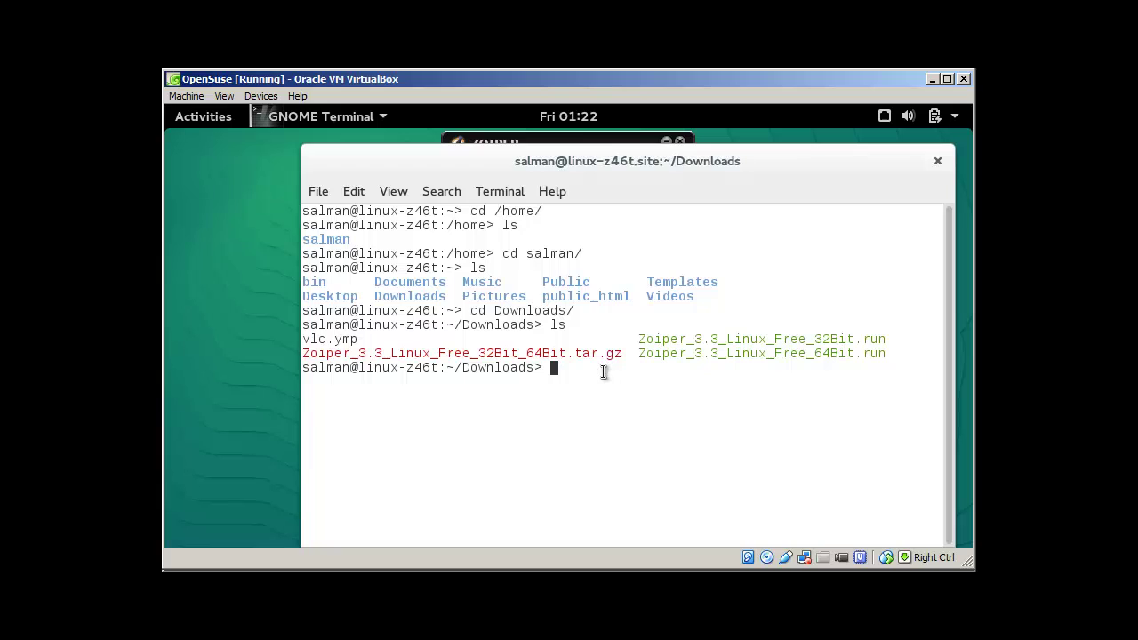
Switch to the root user with su
{"action": "type", "text": "./Z"}
{"action": "key", "text": "Tab"}
{"action": "key", "text": "BackSpace"}
{"action": "key", "text": "BackSpace"}
{"action": "key", "text": "BackSpace"}
{"action": "key", "text": "BackSpace"}
{"action": "key", "text": "BackSpace"}
{"action": "key", "text": "BackSpace"}
{"action": "key", "text": "BackSpace"}
{"action": "key", "text": "BackSpace"}
{"action": "key", "text": "BackSpace"}
{"action": "key", "text": "BackSpace"}
{"action": "key", "text": "BackSpace"}
{"action": "key", "text": "BackSpace"}
{"action": "key", "text": "BackSpace"}
{"action": "key", "text": "BackSpace"}
{"action": "key", "text": "BackSpace"}
{"action": "key", "text": "BackSpace"}
{"action": "key", "text": "BackSpace"}
{"action": "key", "text": "BackSpace"}
{"action": "key", "text": "BackSpace"}
{"action": "key", "text": "BackSpace"}
{"action": "type", "text": "su"}
{"action": "key", "text": "Return"}
{"action": "key", "text": "Return"}
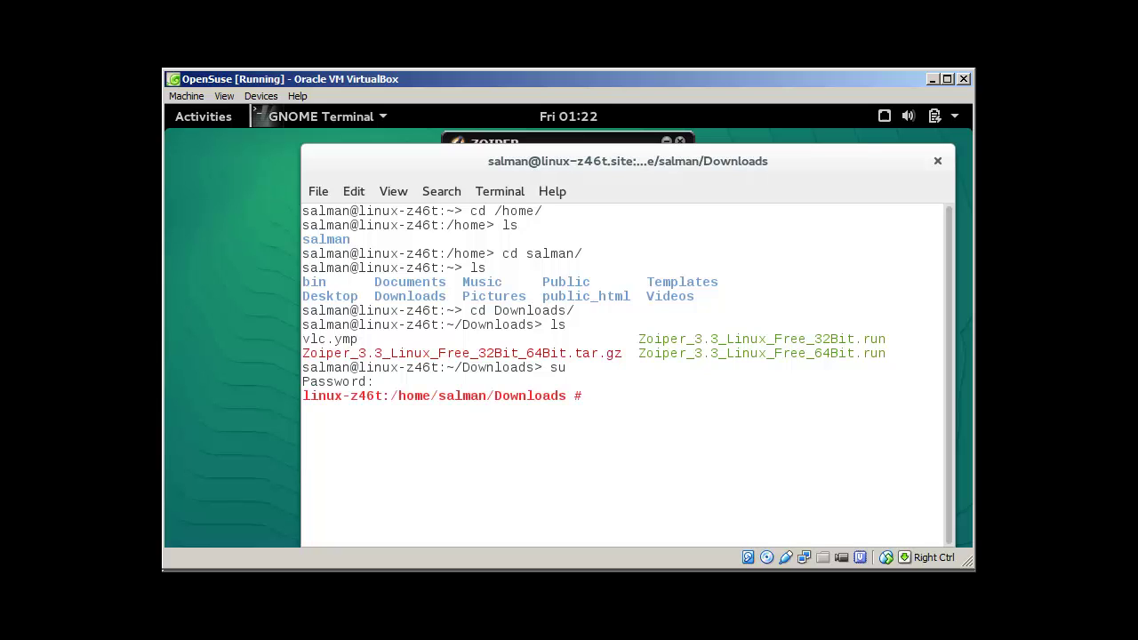
Run ./Zoiper_3.3_Linux_Free_32Bit.run, abort its setup wizard, and move the terminal aside
{"action": "type", "text": "./Z"}
{"action": "key", "text": "Tab"}
{"action": "type", "text": "32"}
{"action": "key", "text": "Tab"}
{"action": "key", "text": "Return"}
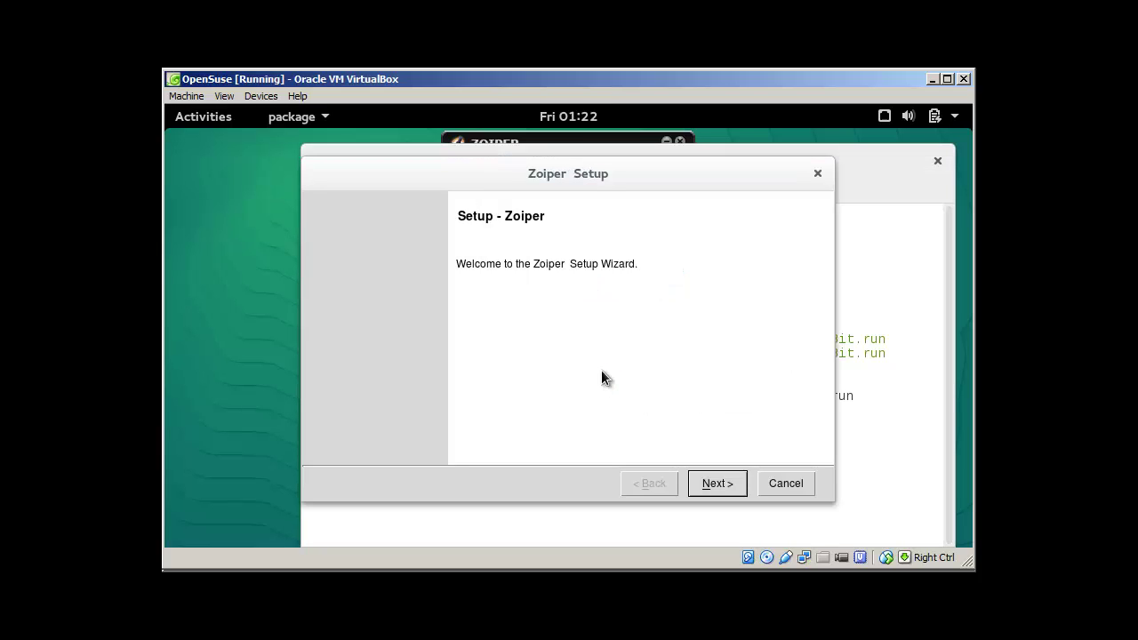
{"action": "left_click", "coordinate": [778, 482]}
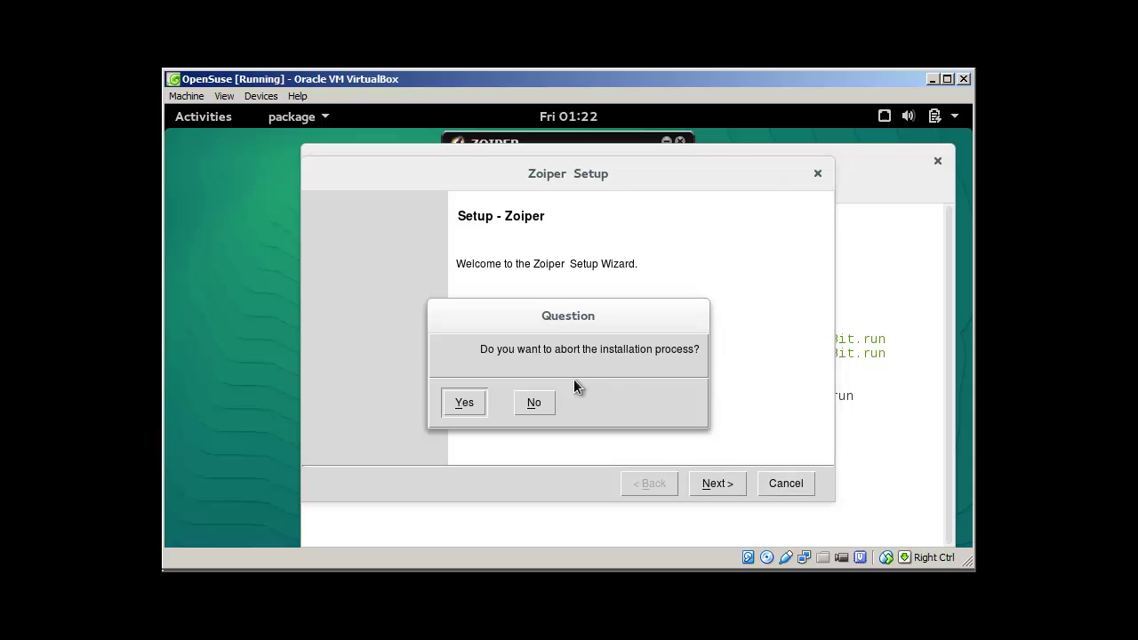
{"action": "left_click", "coordinate": [466, 402]}
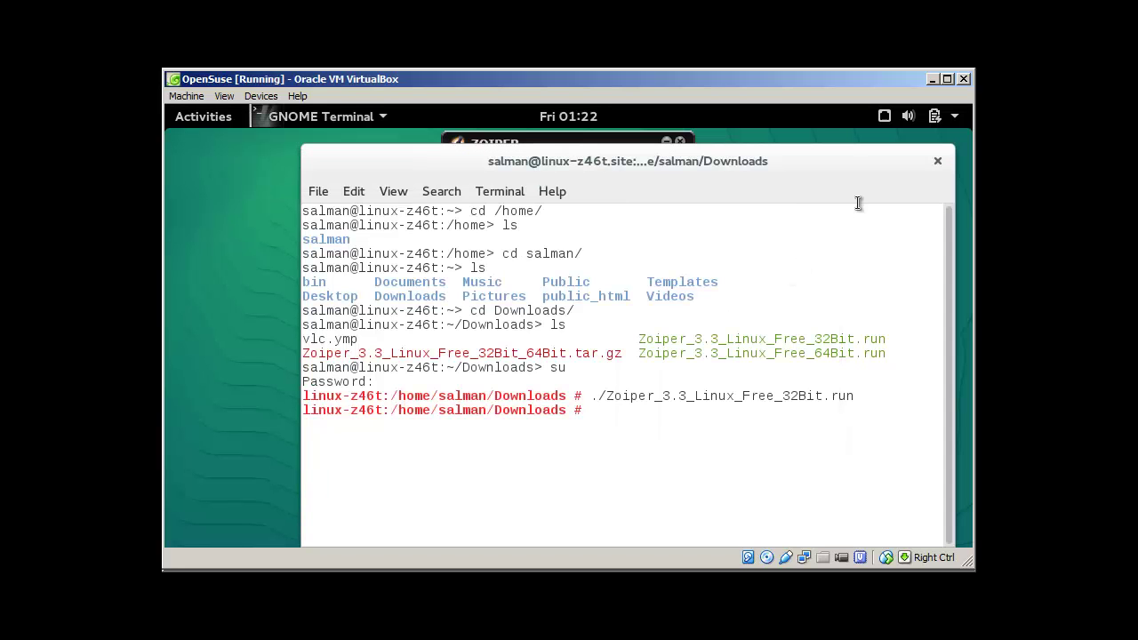
{"action": "left_click_drag", "start_coordinate": [790, 170], "coordinate": [595, 294]}
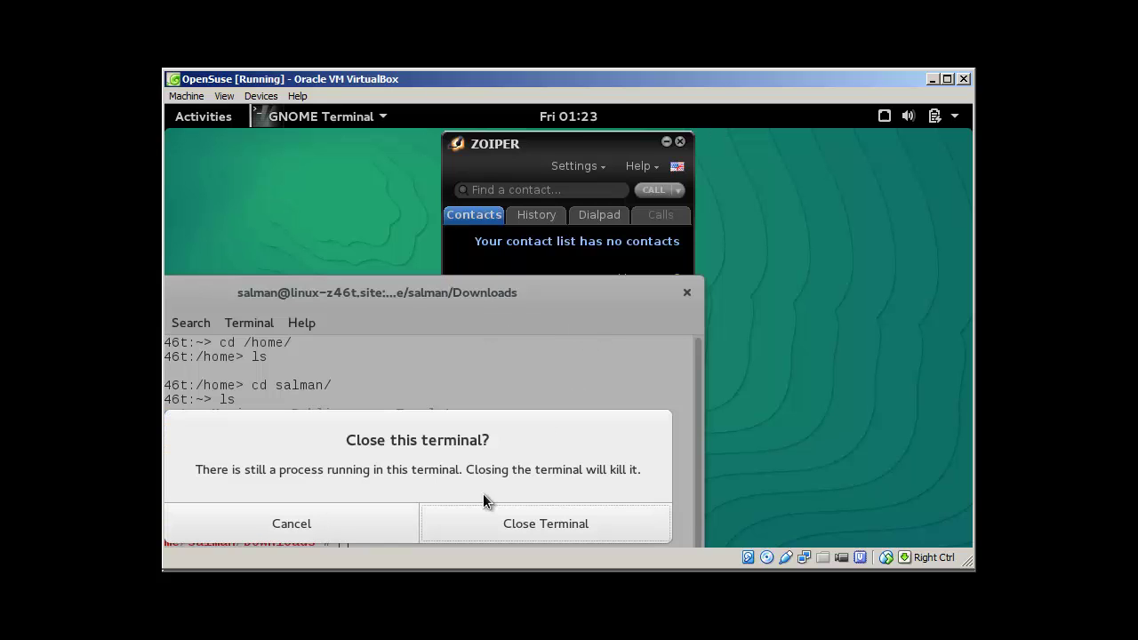
Close the terminal and open Zoiper's Settings > Preferences to view the SIP account
{"action": "left_click", "coordinate": [494, 524]}
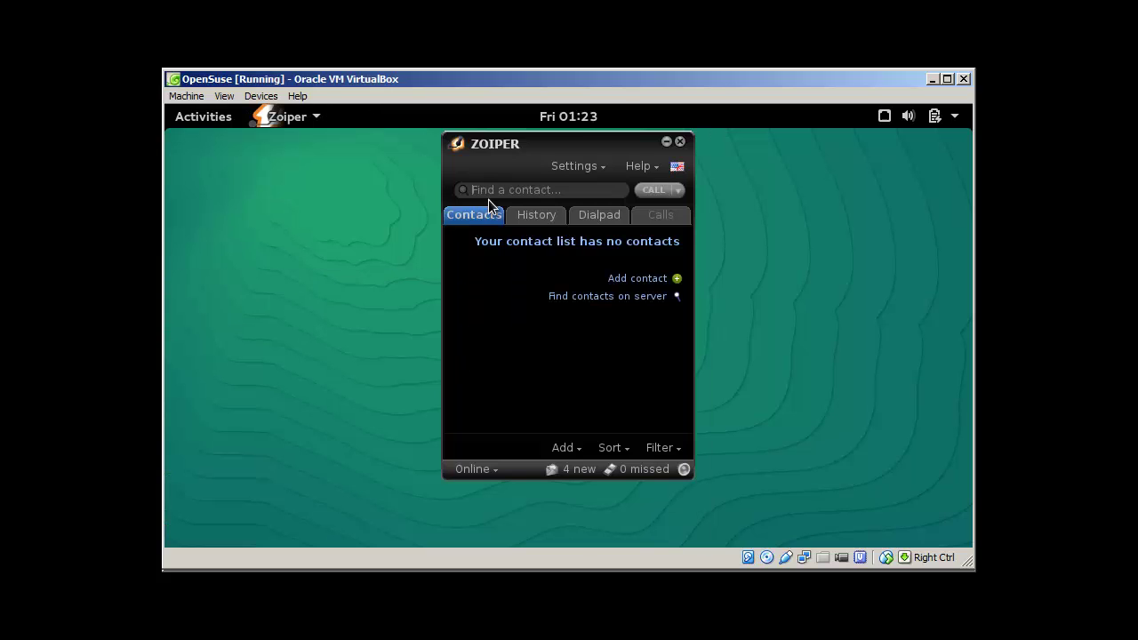
{"action": "left_click", "coordinate": [597, 165]}
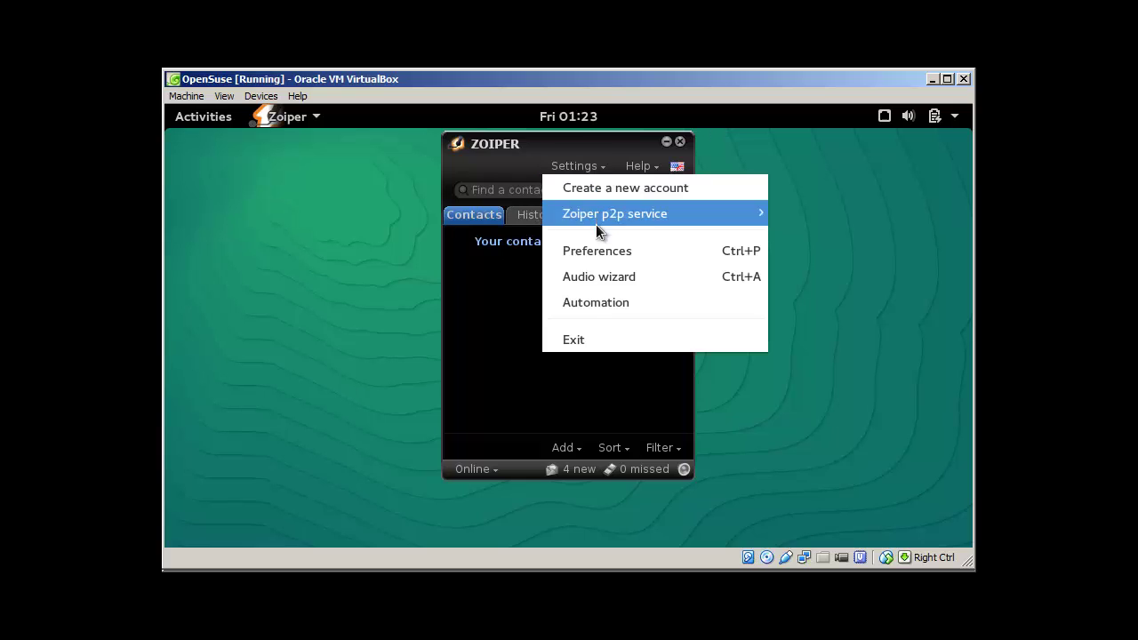
{"action": "left_click", "coordinate": [597, 250]}
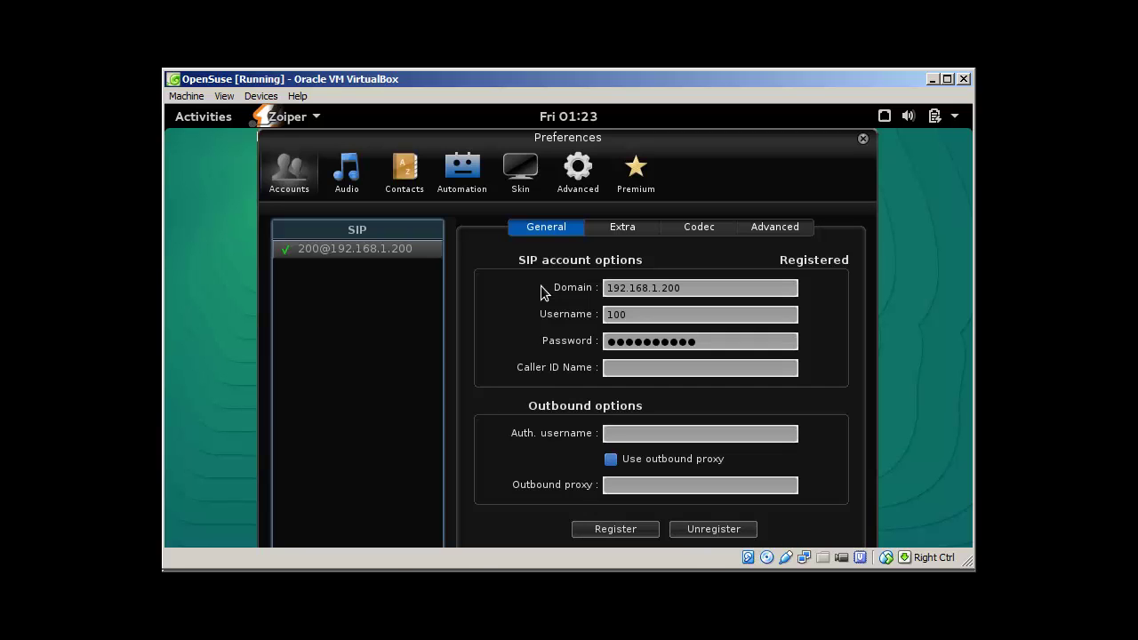
Review the SIP account's server domain, username 100 and password on the General page
{"action": "left_click", "coordinate": [631, 314]}
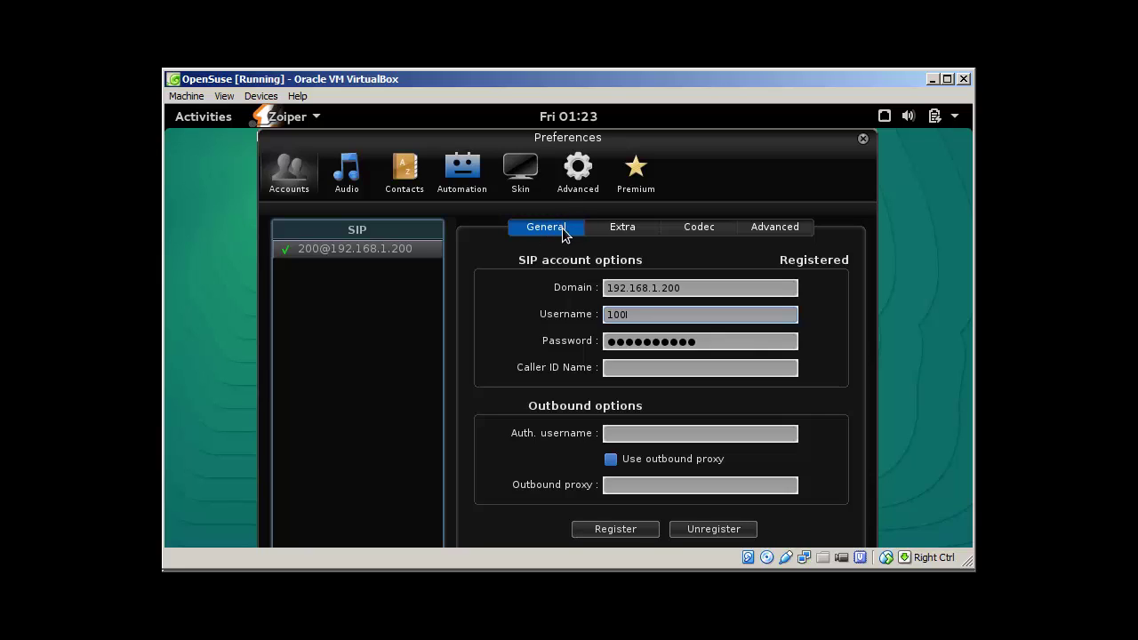
{"action": "left_click", "coordinate": [580, 174]}
{"action": "left_click", "coordinate": [292, 186]}
{"action": "left_click_drag", "start_coordinate": [684, 288], "coordinate": [598, 293]}
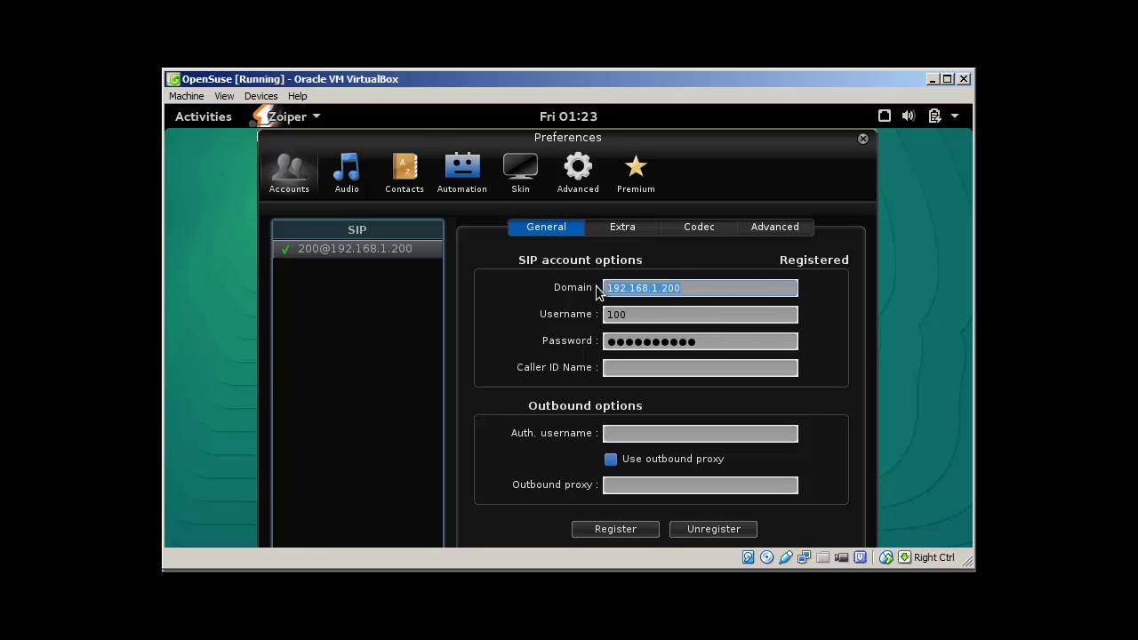
{"action": "left_click_drag", "start_coordinate": [645, 316], "coordinate": [591, 320]}
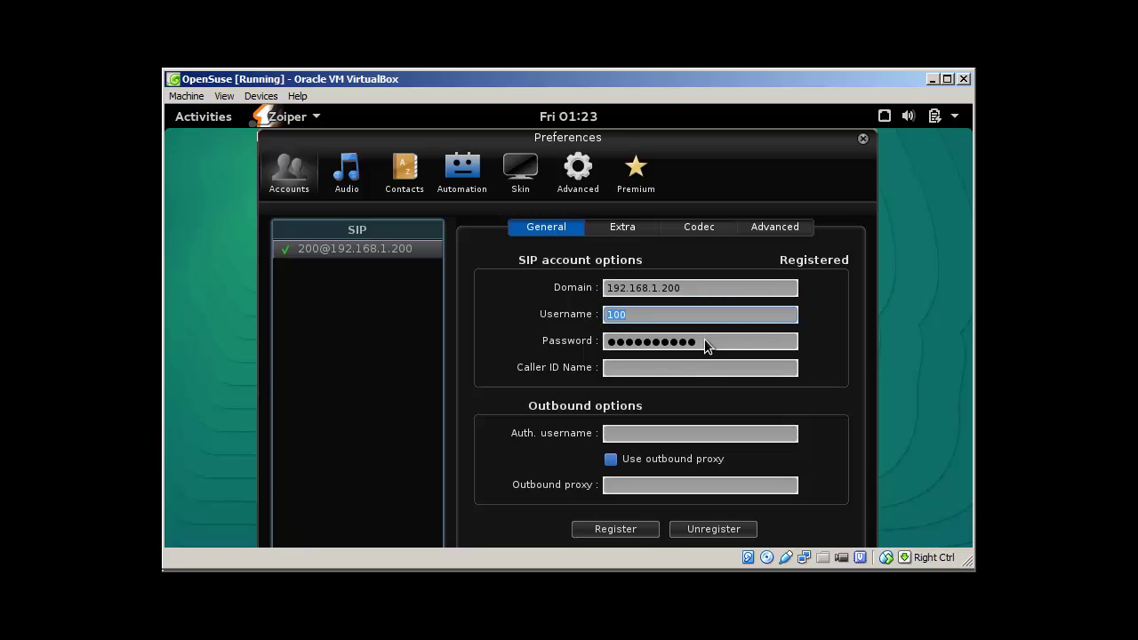
{"action": "left_click_drag", "start_coordinate": [704, 341], "coordinate": [589, 347]}
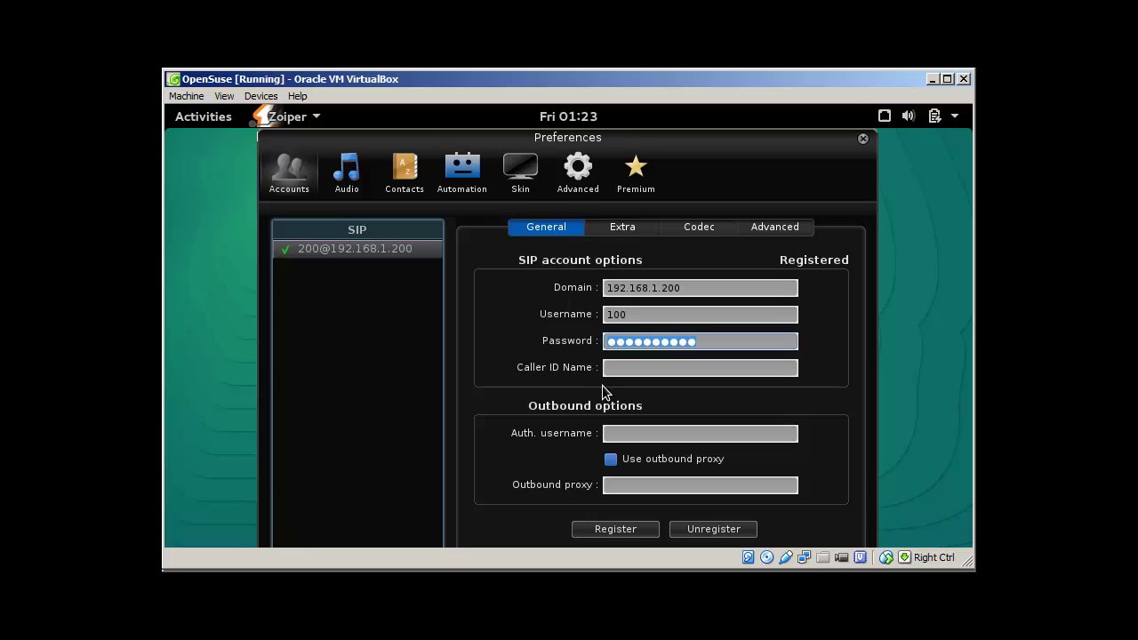
Enter a new caller ID name and auth username 100, then unregister and re-register the account
{"action": "left_click", "coordinate": [630, 367]}
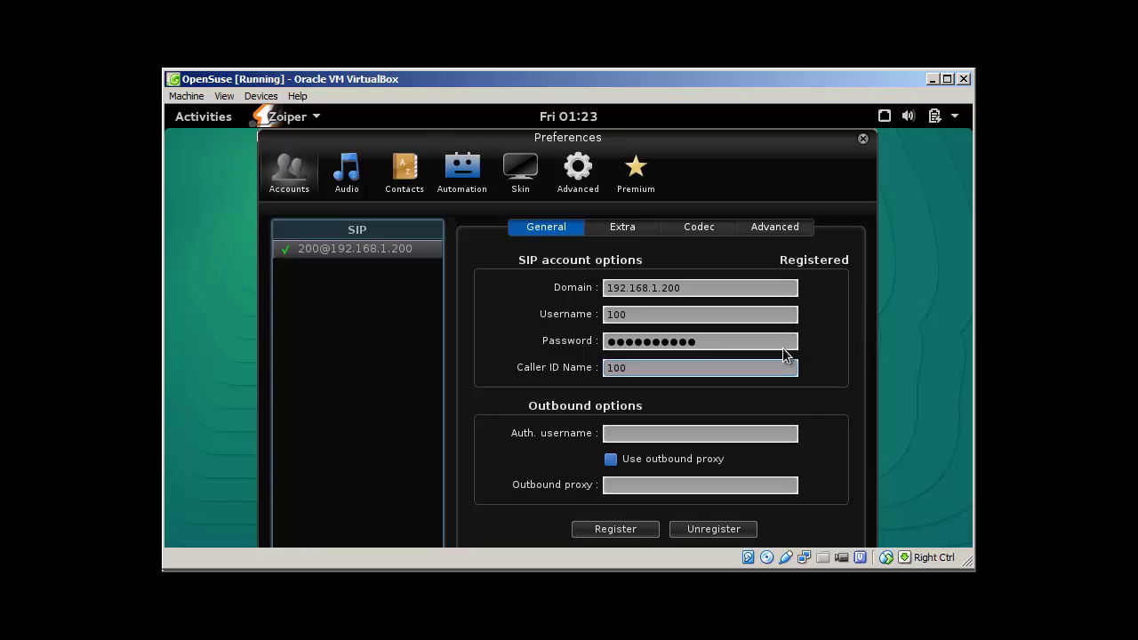
{"action": "key", "text": "BackSpace"}
{"action": "key", "text": "BackSpace"}
{"action": "key", "text": "BackSpace"}
{"action": "type", "text": "salmal"}
{"action": "left_click", "coordinate": [666, 435]}
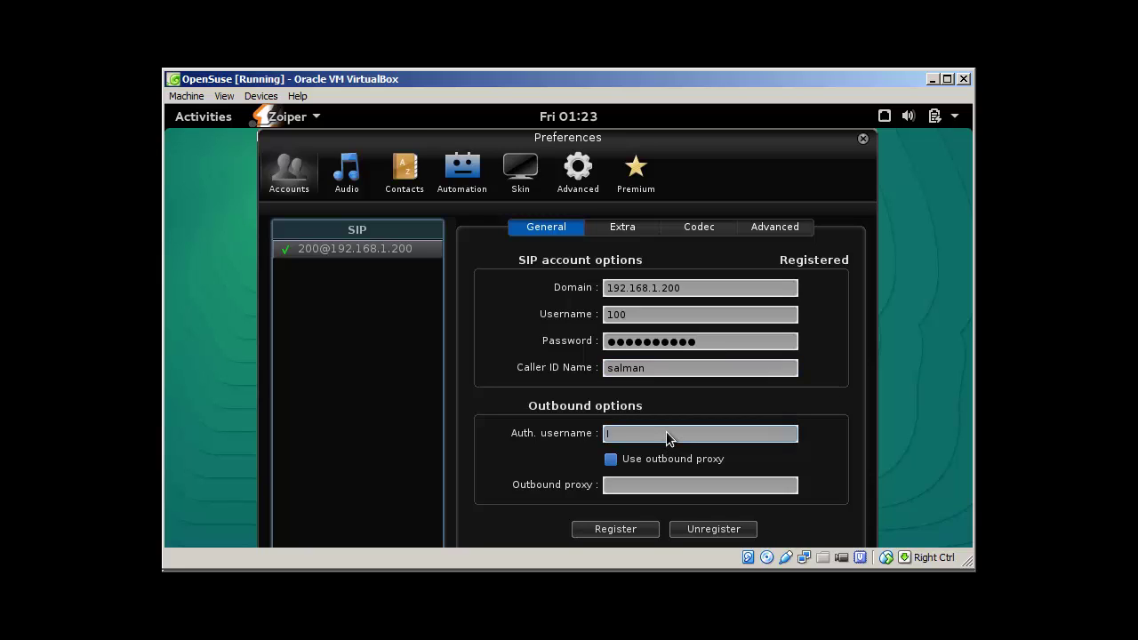
{"action": "type", "text": "100"}
{"action": "left_click", "coordinate": [710, 529]}
{"action": "left_click", "coordinate": [632, 530]}
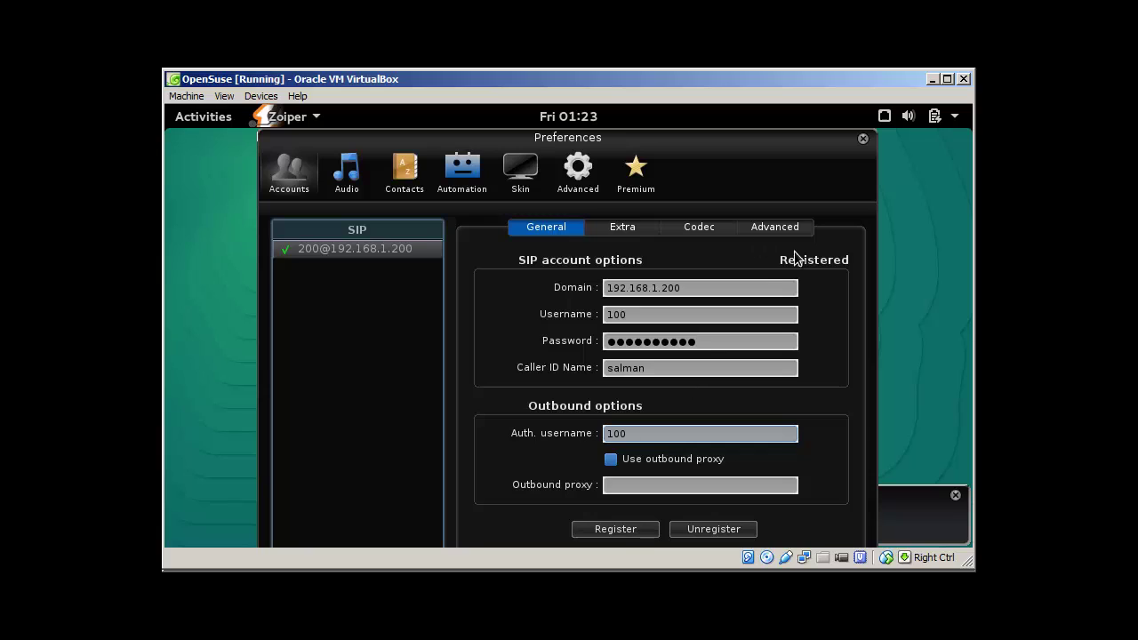
Move the a-law and u-law codecs above Speex in the account's codec list
{"action": "left_click", "coordinate": [621, 231]}
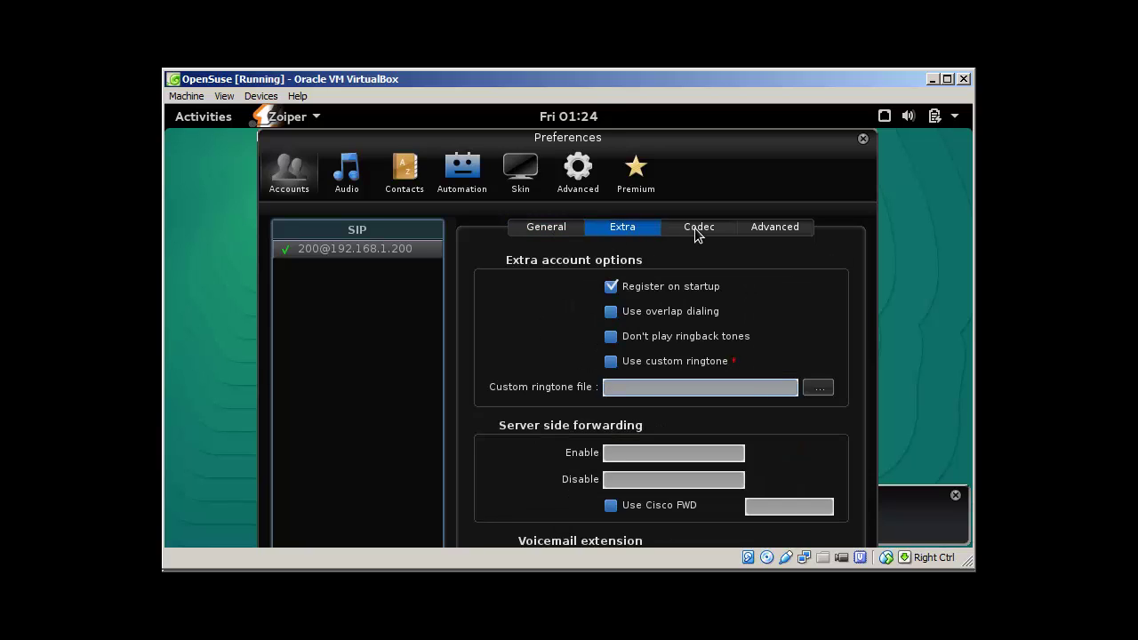
{"action": "left_click", "coordinate": [694, 227]}
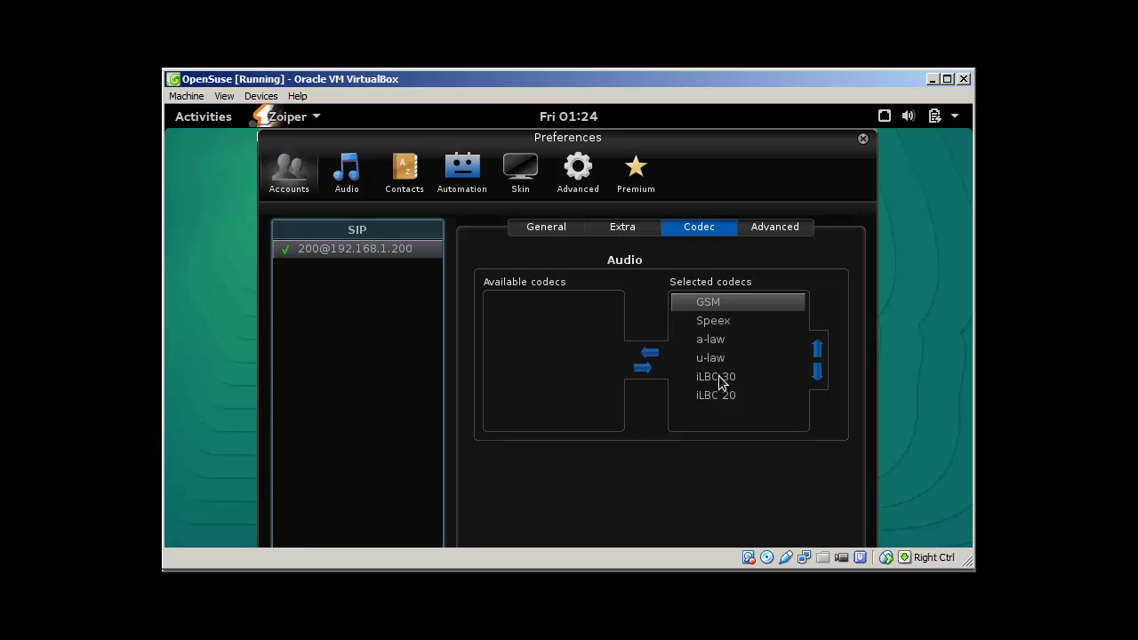
{"action": "left_click", "coordinate": [717, 345]}
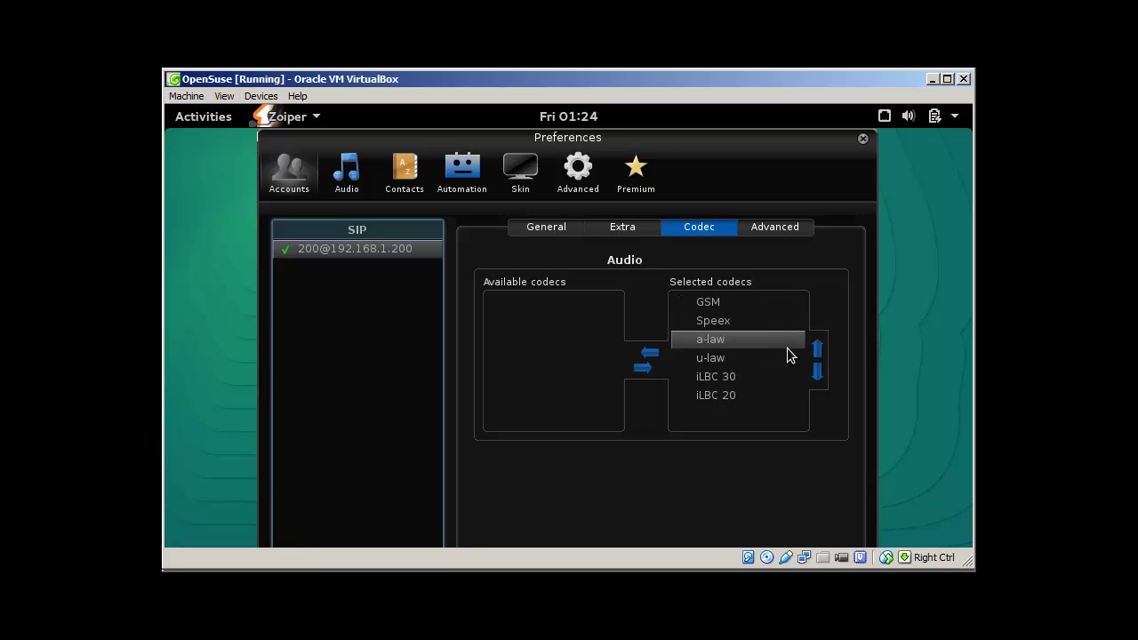
{"action": "left_click", "coordinate": [817, 347]}
{"action": "left_click", "coordinate": [725, 358]}
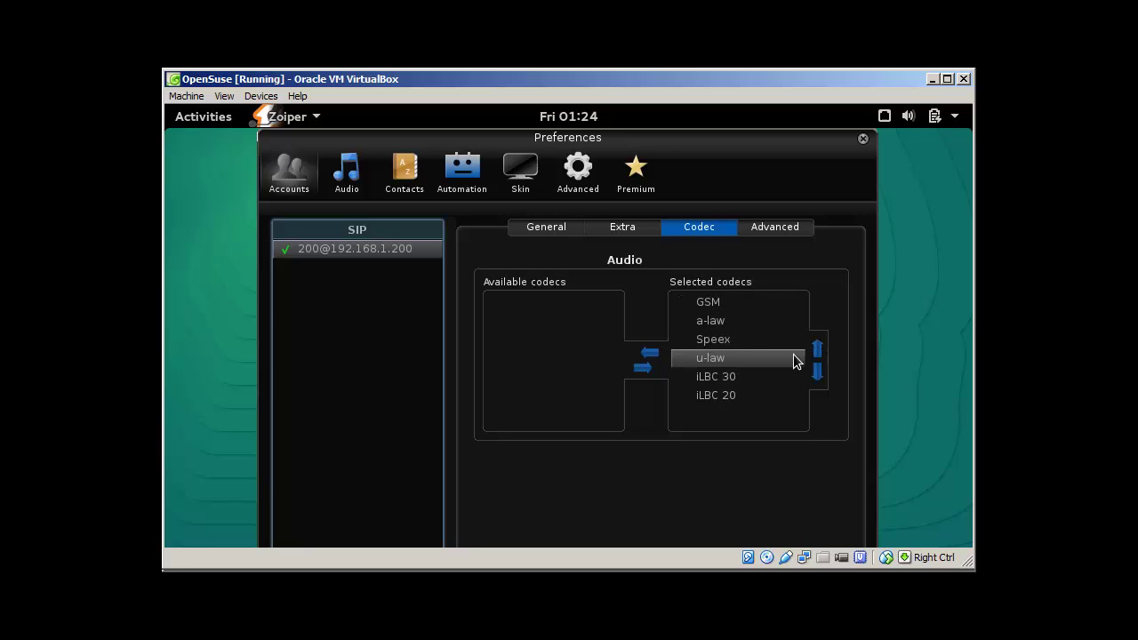
{"action": "left_click", "coordinate": [817, 349]}
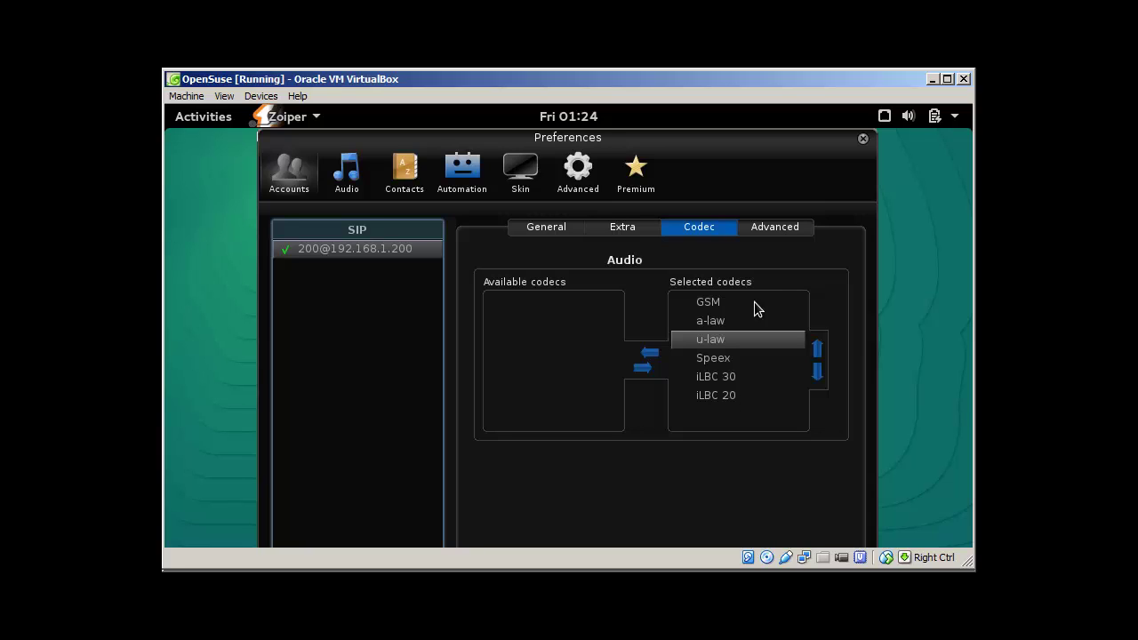
{"action": "left_click", "coordinate": [771, 230]}
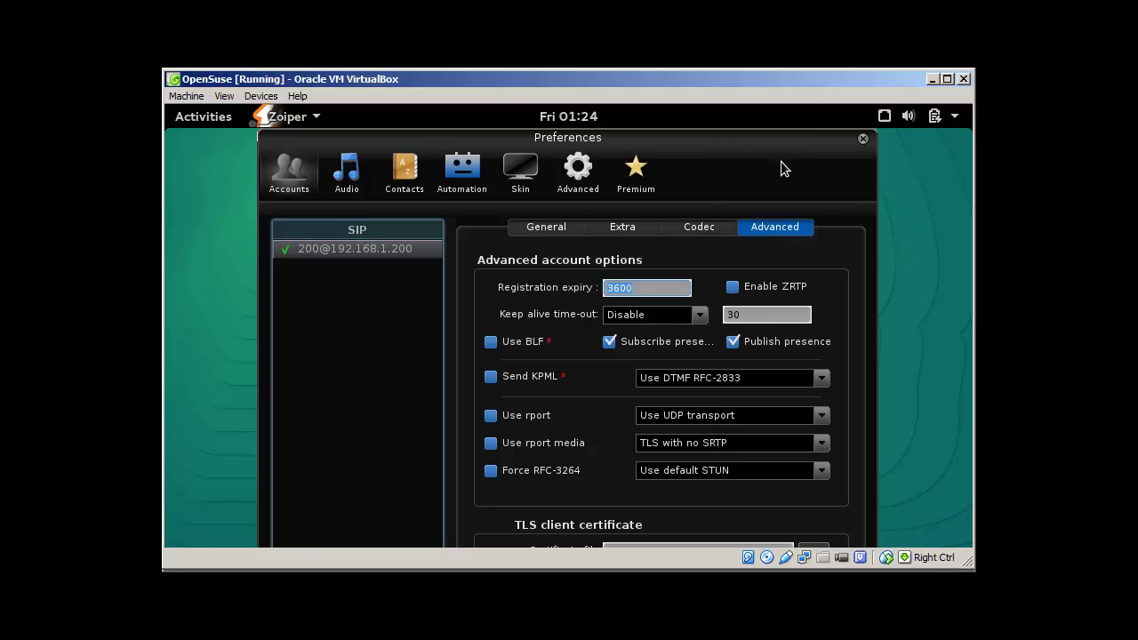
Look over the general and device Audio options, then return to the account settings
{"action": "left_click_drag", "start_coordinate": [780, 131], "coordinate": [778, 132]}
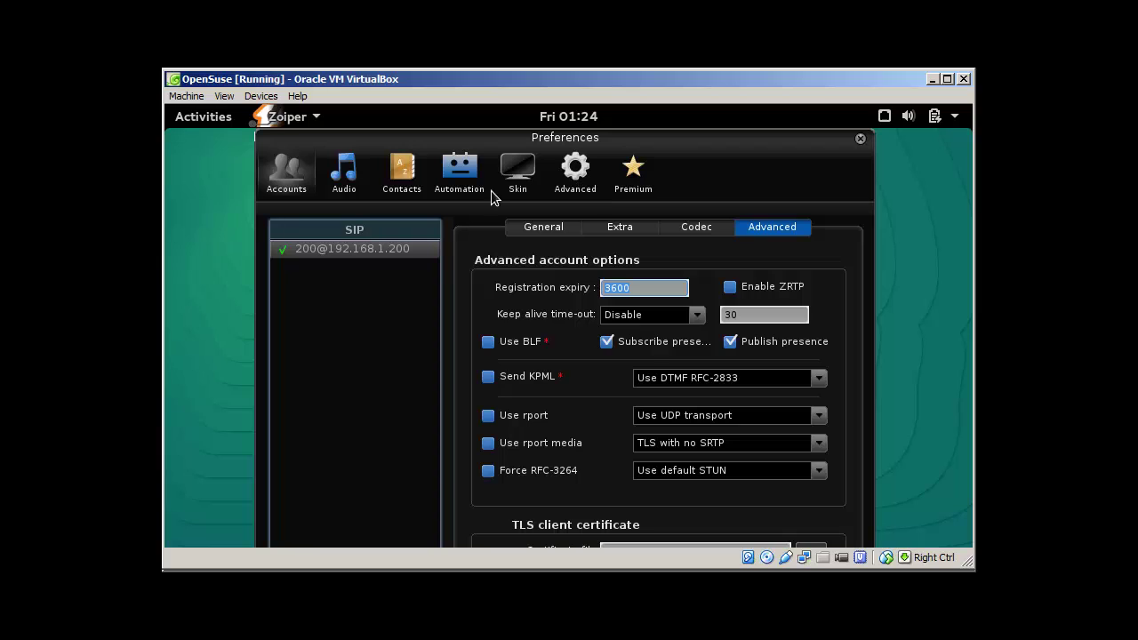
{"action": "left_click", "coordinate": [341, 179]}
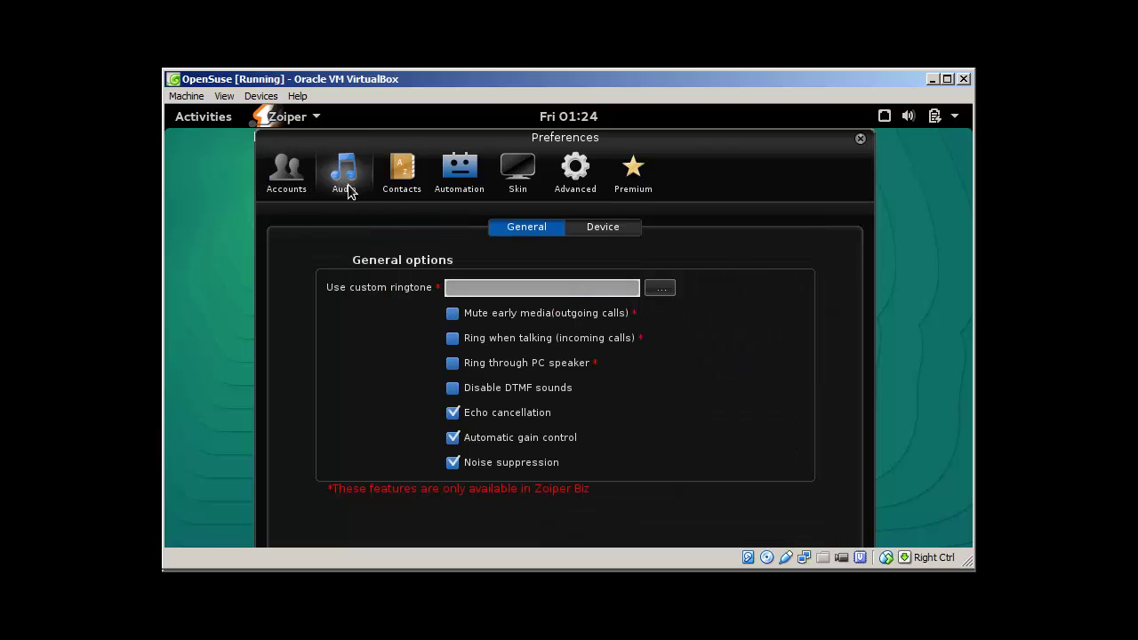
{"action": "left_click", "coordinate": [599, 227]}
{"action": "left_click", "coordinate": [286, 170]}
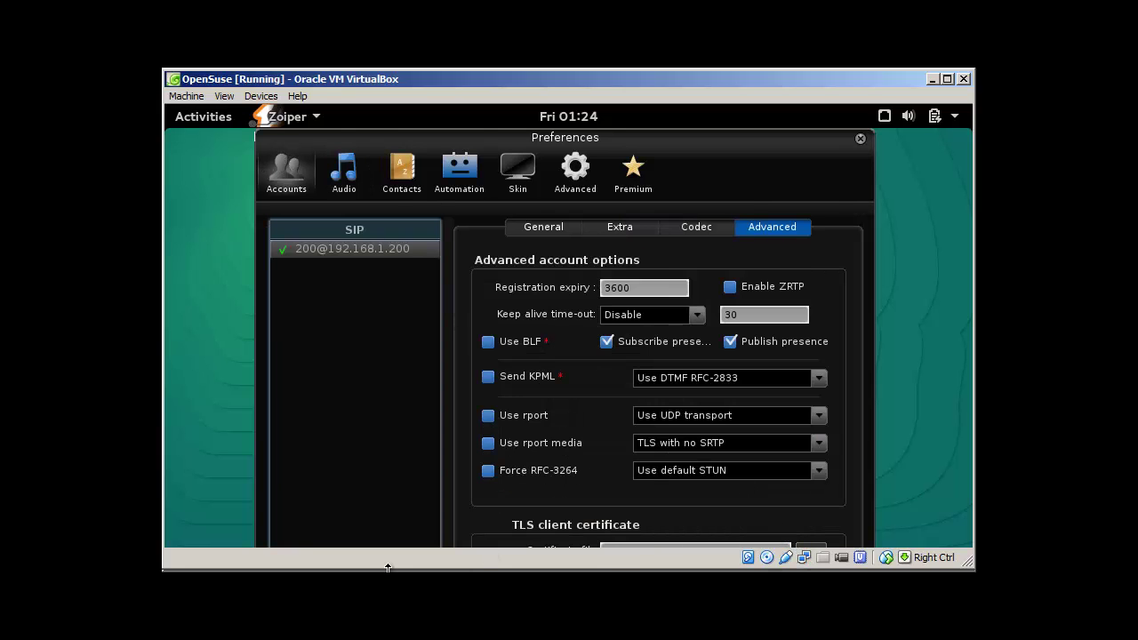
Drag the Zoiper Preferences window toward the left side of the screen
{"action": "key", "text": "alt+Tab"}
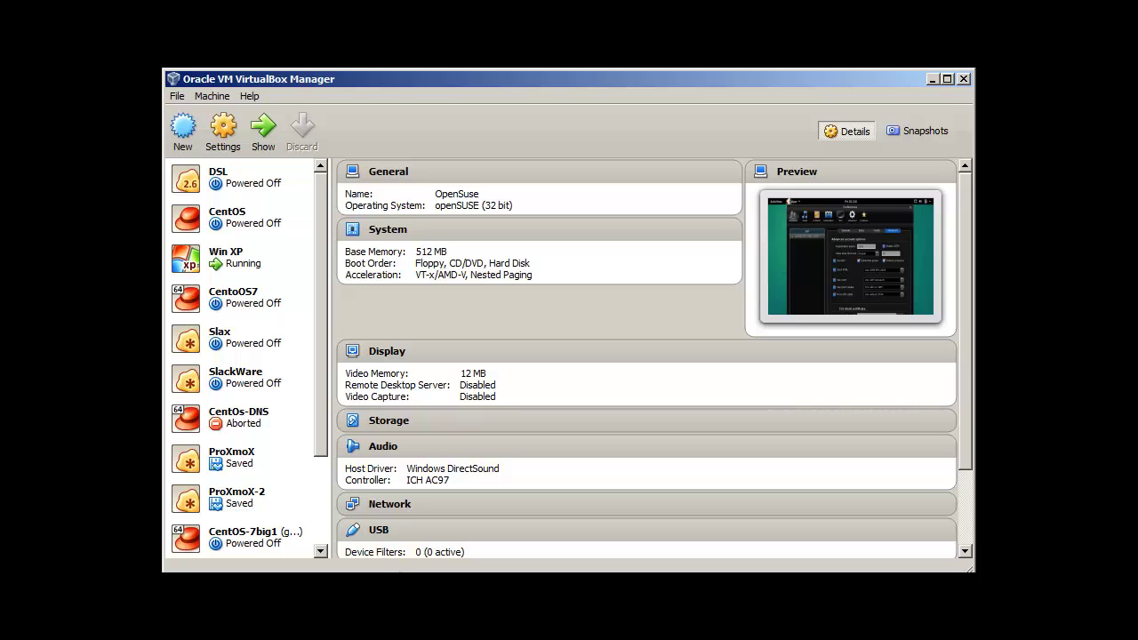
{"action": "key", "text": "alt+Tab"}
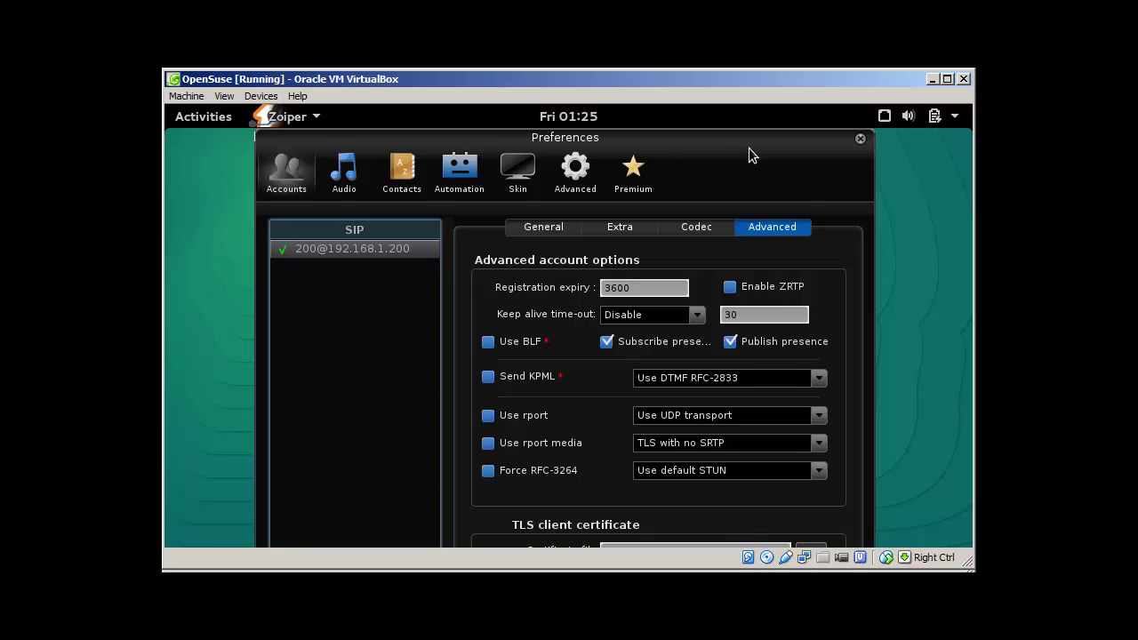
{"action": "left_click_drag", "start_coordinate": [748, 148], "coordinate": [665, 193]}
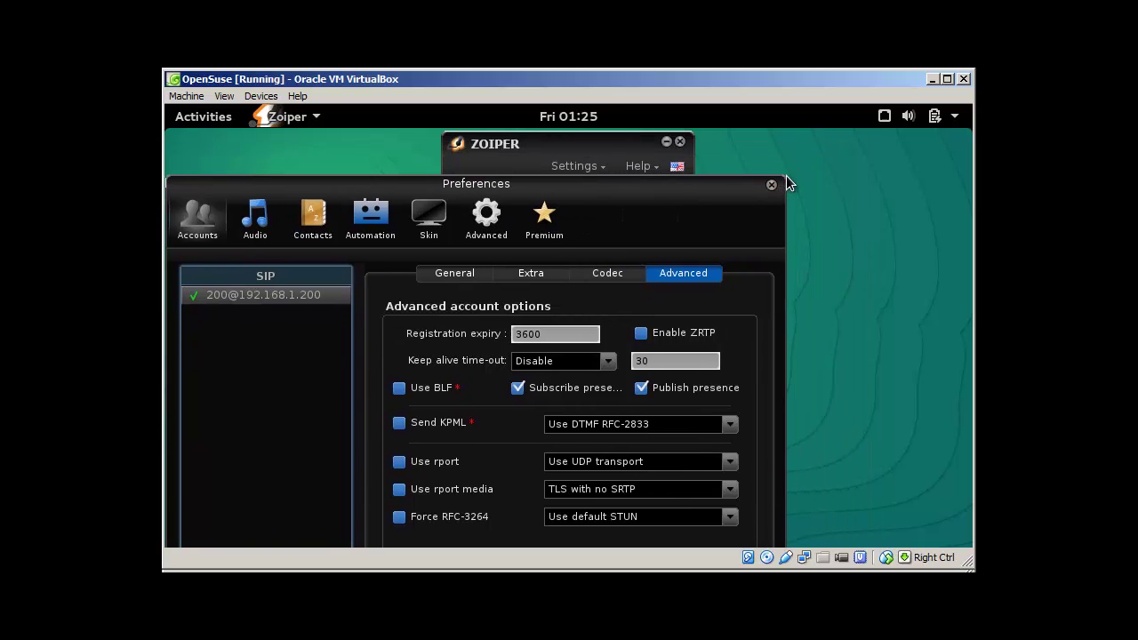
{"action": "left_click_drag", "start_coordinate": [751, 185], "coordinate": [583, 98]}
{"action": "left_click_drag", "start_coordinate": [547, 168], "coordinate": [528, 115]}
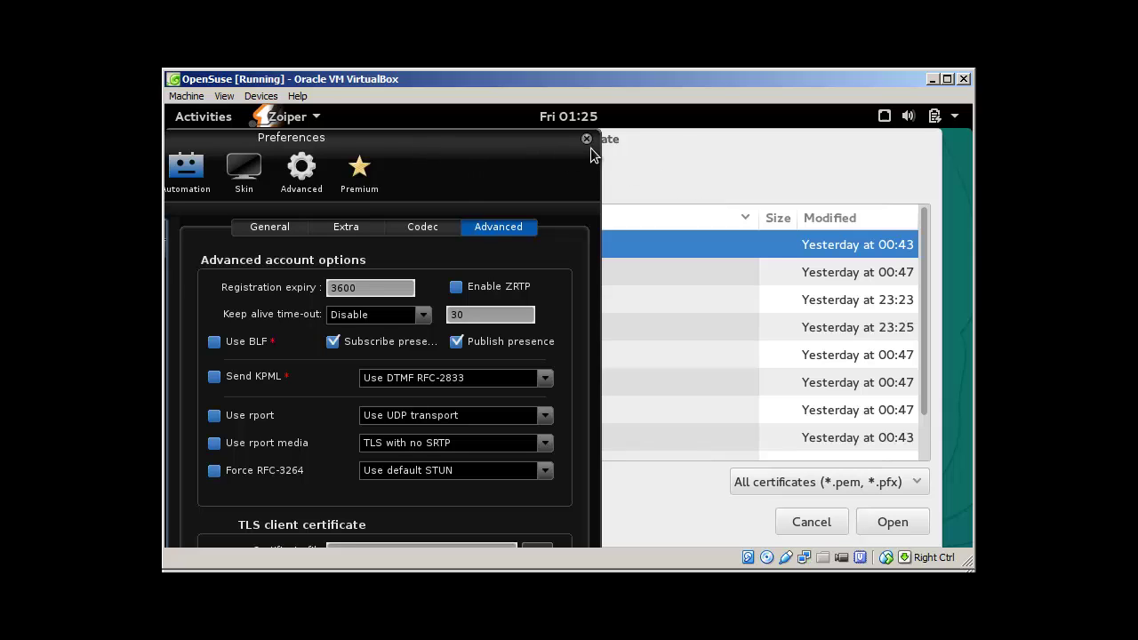
Close Zoiper's preferences, dial and call 200, then switch to the Windows XP VM
{"action": "left_click", "coordinate": [819, 526]}
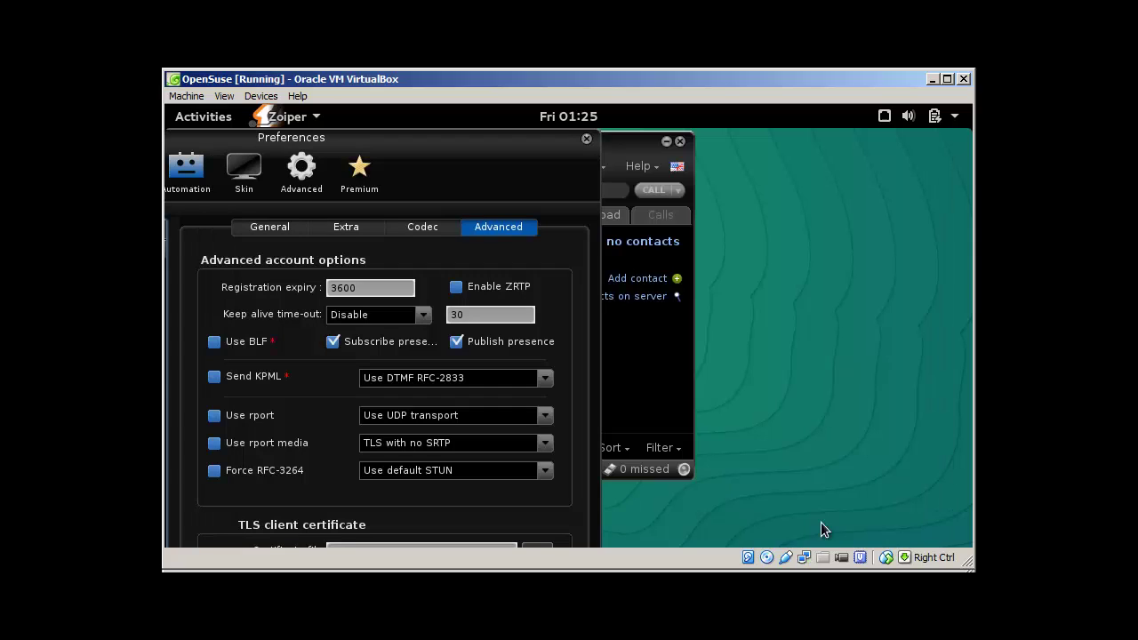
{"action": "left_click", "coordinate": [587, 139]}
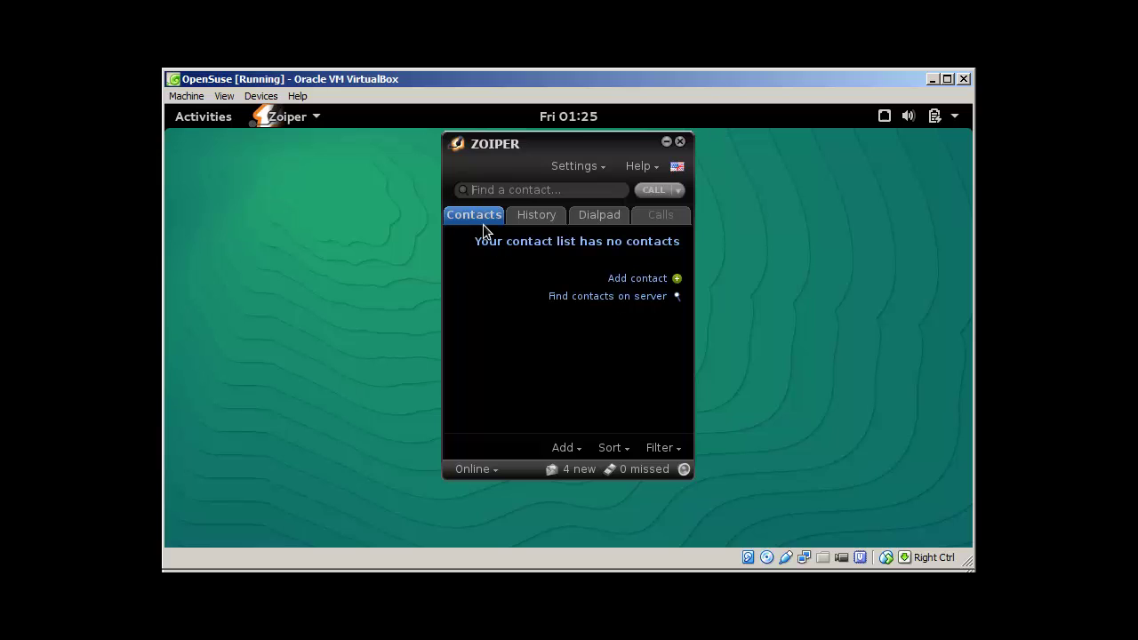
{"action": "left_click", "coordinate": [591, 216]}
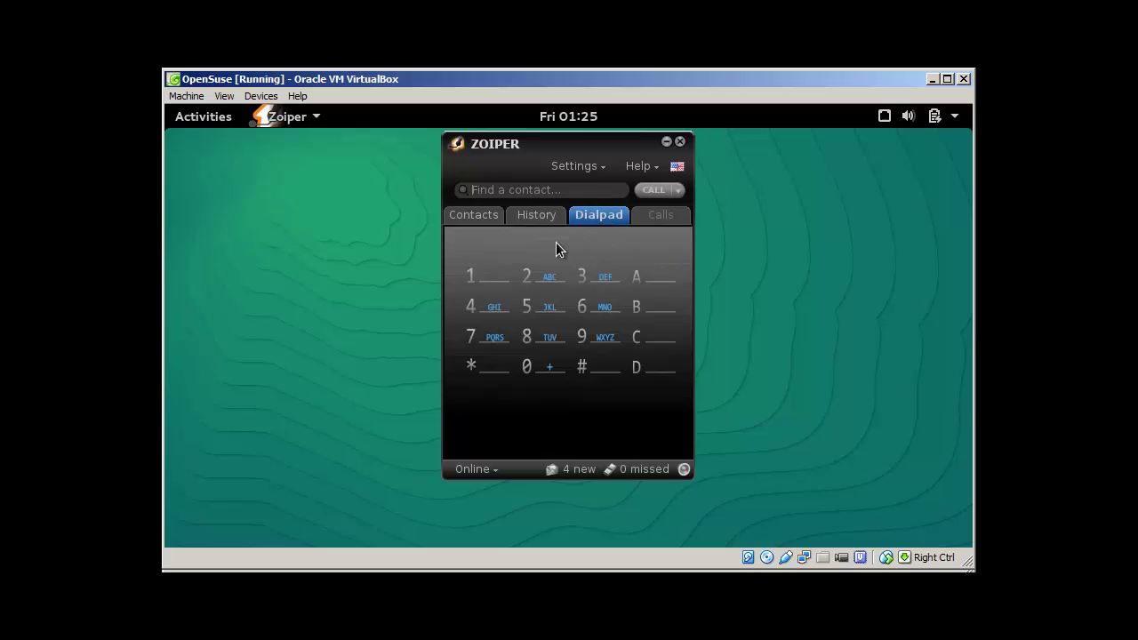
{"action": "left_click", "coordinate": [531, 276]}
{"action": "left_click", "coordinate": [526, 369]}
{"action": "left_click", "coordinate": [526, 370]}
{"action": "left_click", "coordinate": [655, 191]}
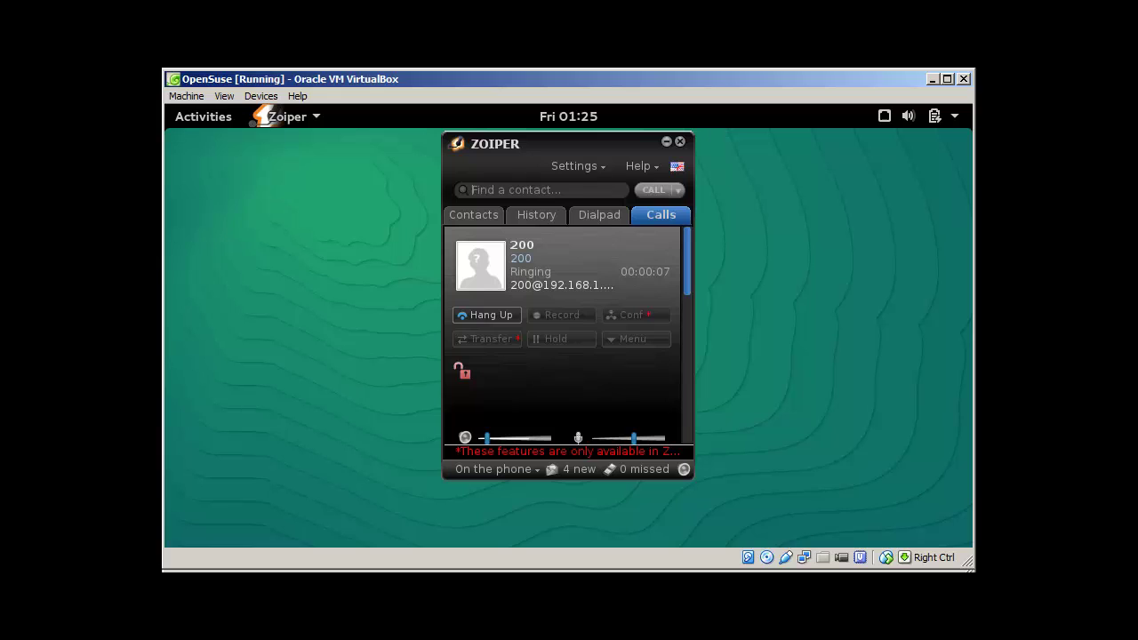
{"action": "key", "text": "alt+Tab"}
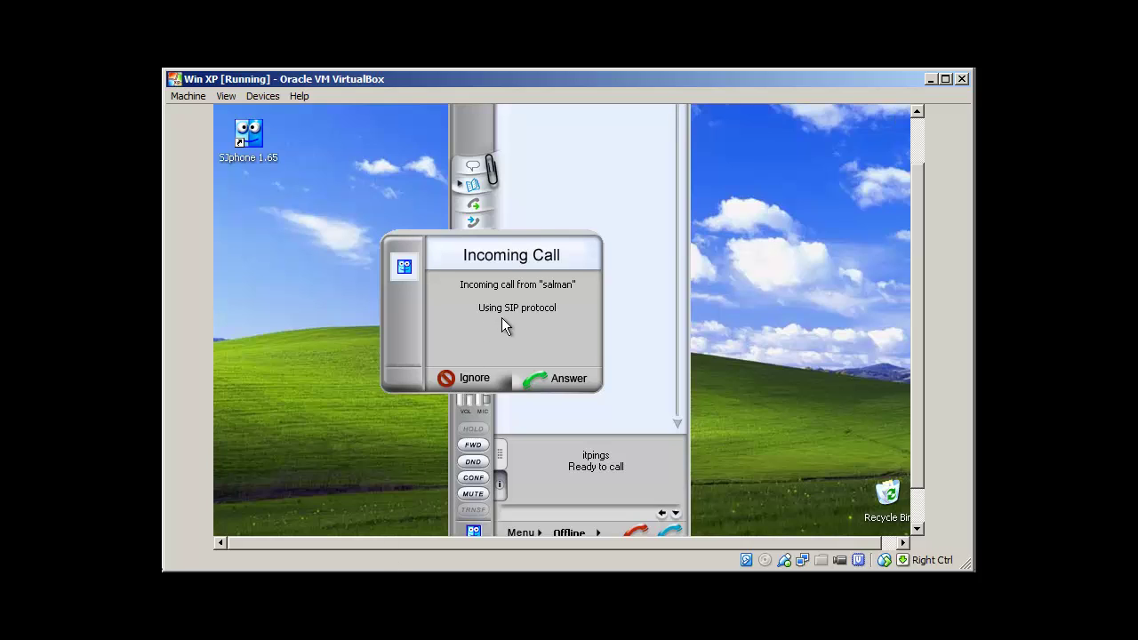
Answer the incoming call in SJphone, hang it up, and switch back to openSUSE
{"action": "left_click", "coordinate": [565, 377]}
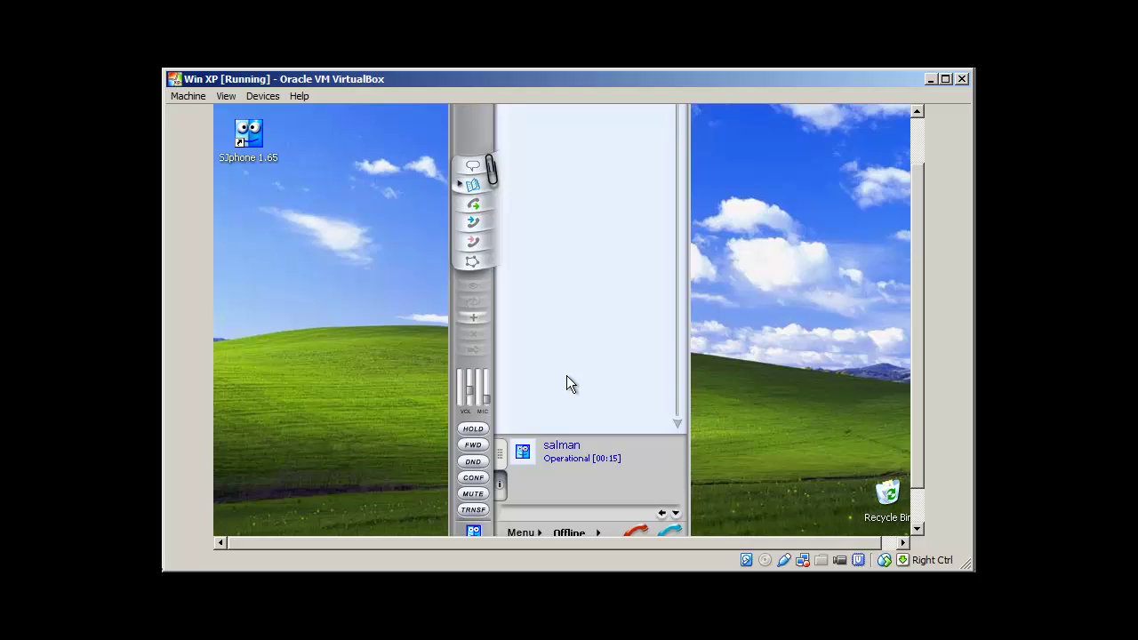
{"action": "left_click", "coordinate": [642, 530]}
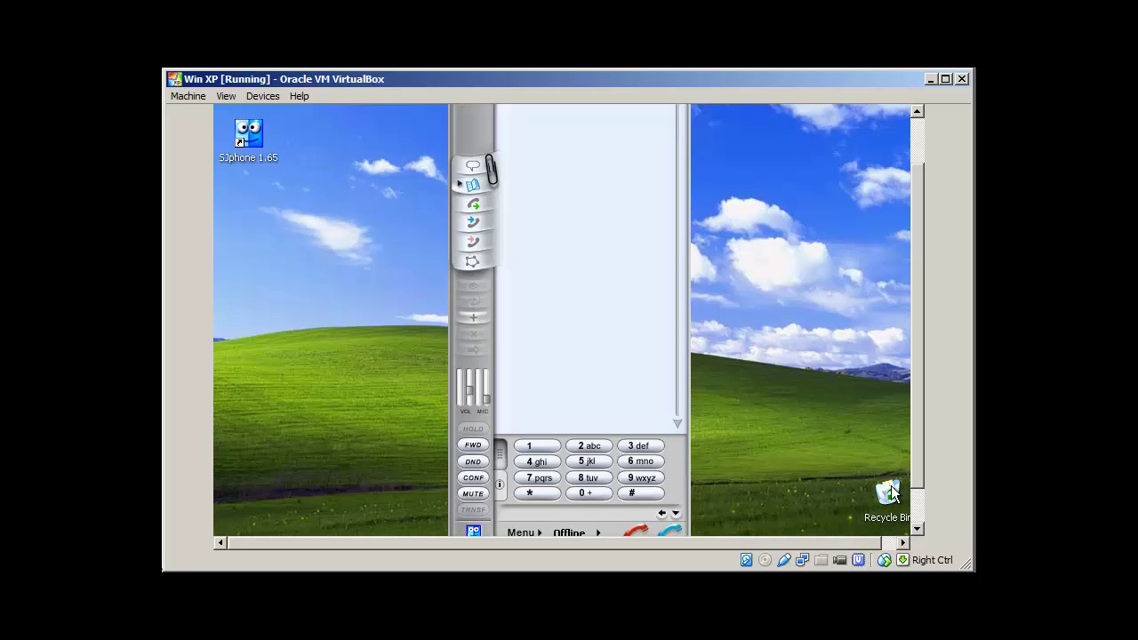
{"action": "key", "text": "alt+Tab"}
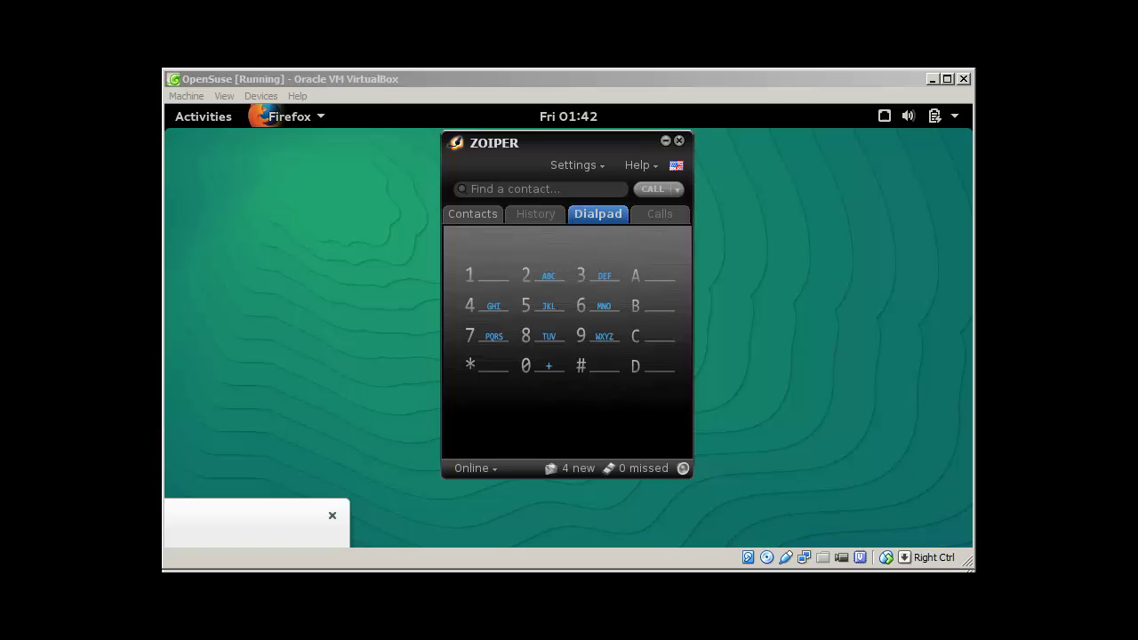
Maximize Firefox and open extension 200 from PBX Configuration > Extensions
{"action": "left_click", "coordinate": [260, 519]}
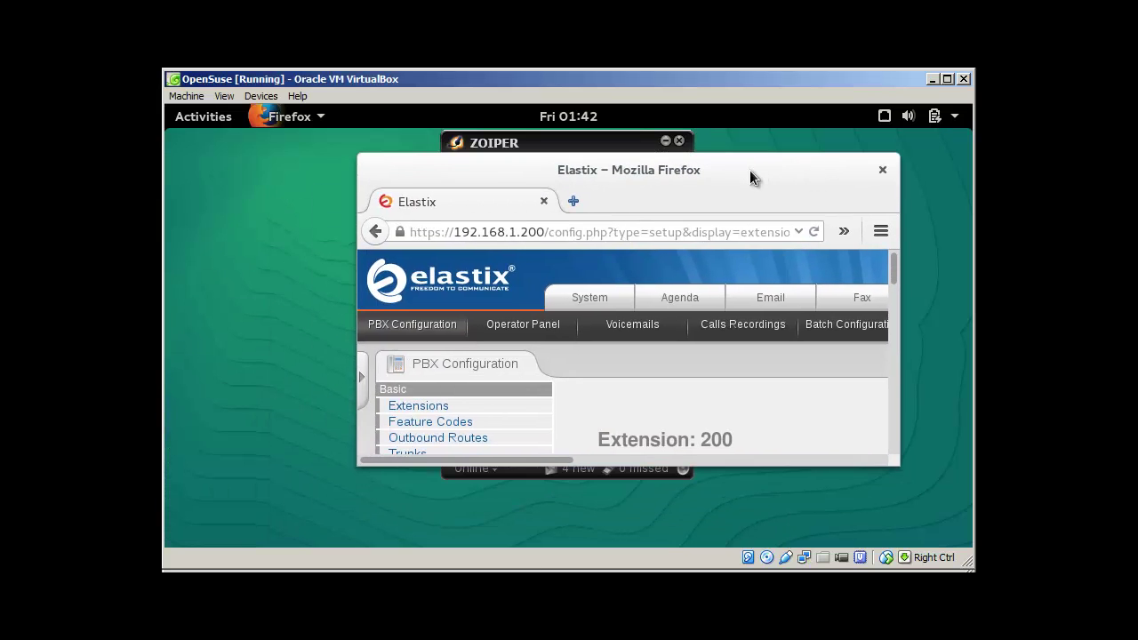
{"action": "double_click", "coordinate": [744, 173]}
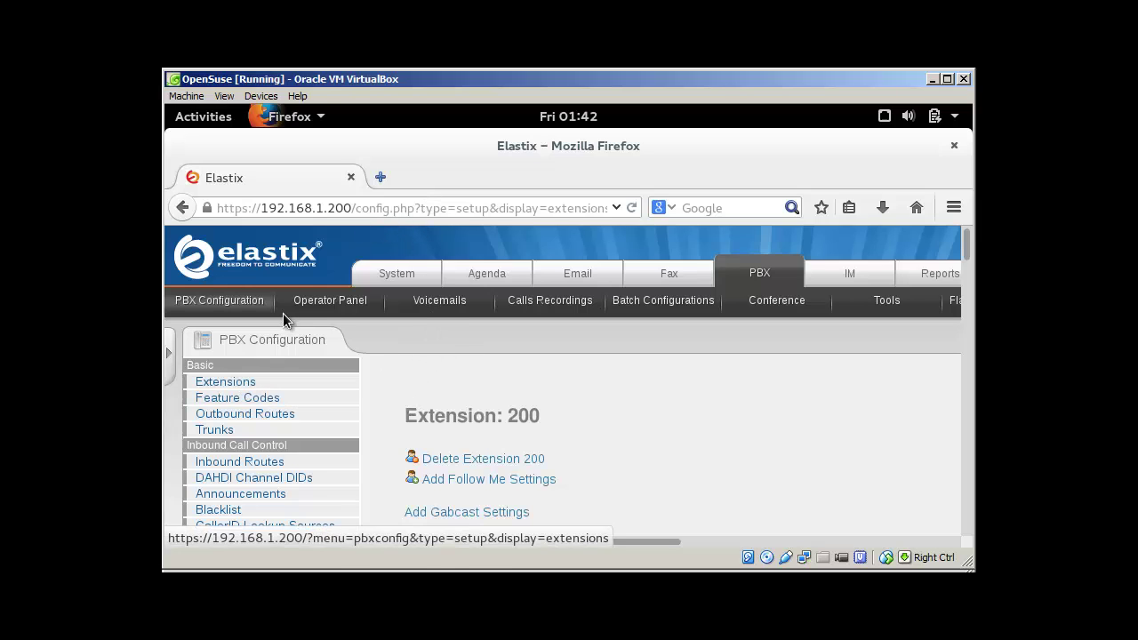
{"action": "left_click", "coordinate": [222, 301]}
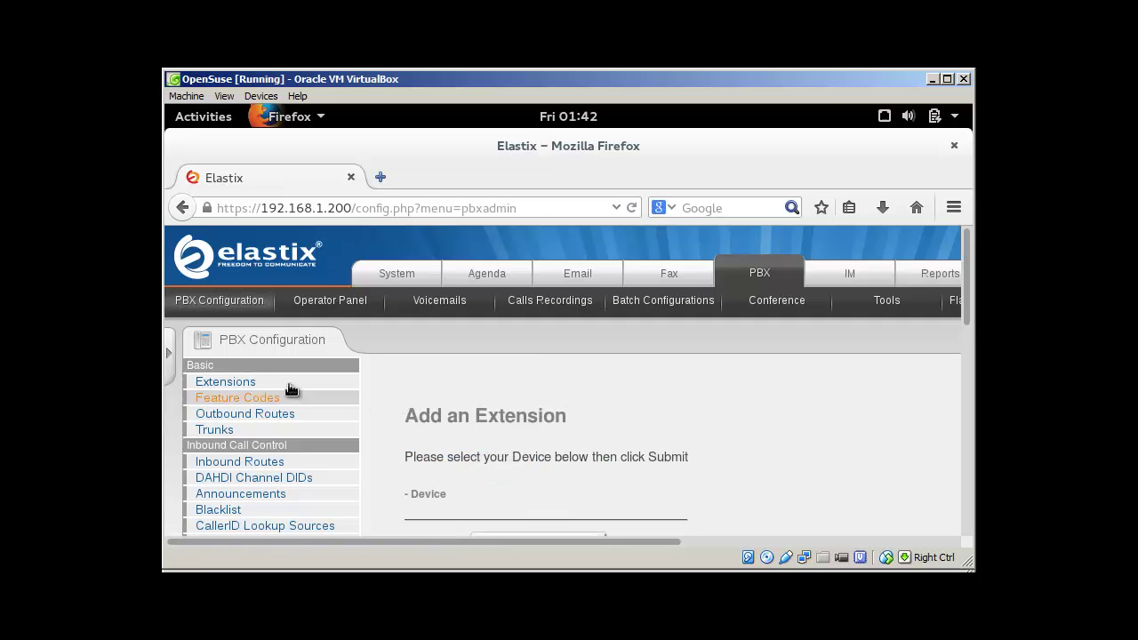
{"action": "left_click", "coordinate": [241, 386]}
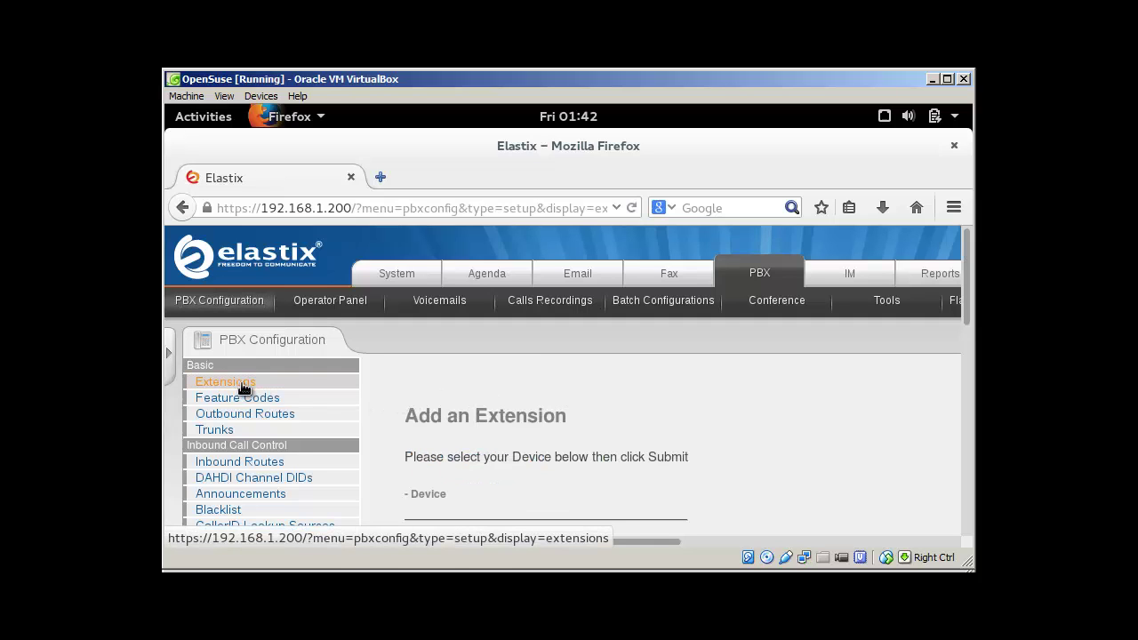
{"action": "left_click_drag", "start_coordinate": [492, 539], "coordinate": [818, 541]}
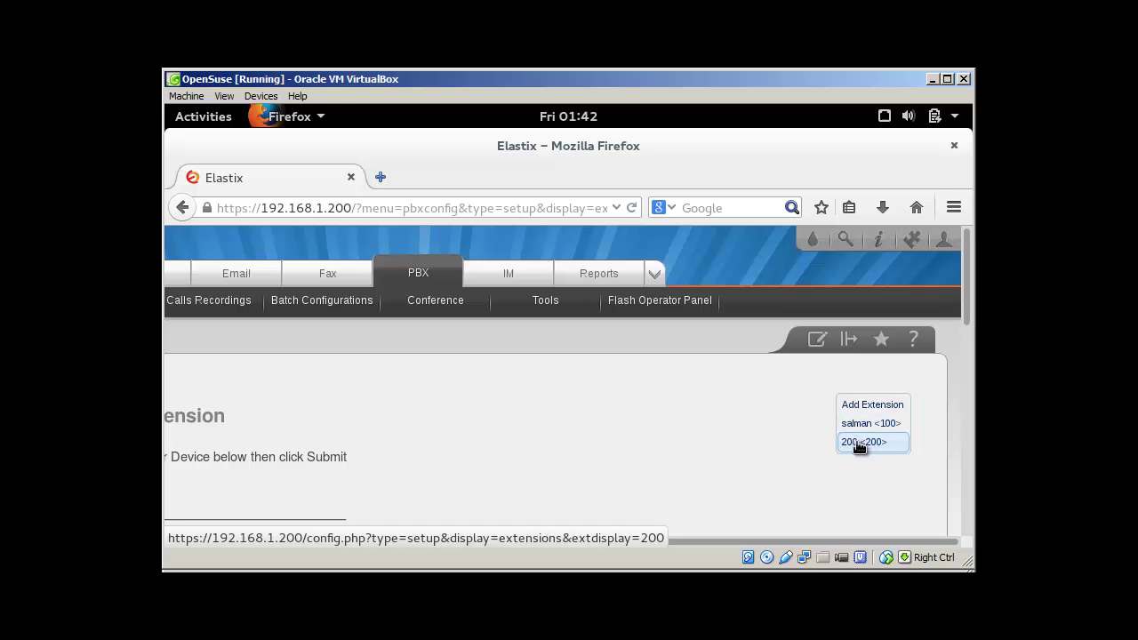
{"action": "left_click", "coordinate": [859, 446]}
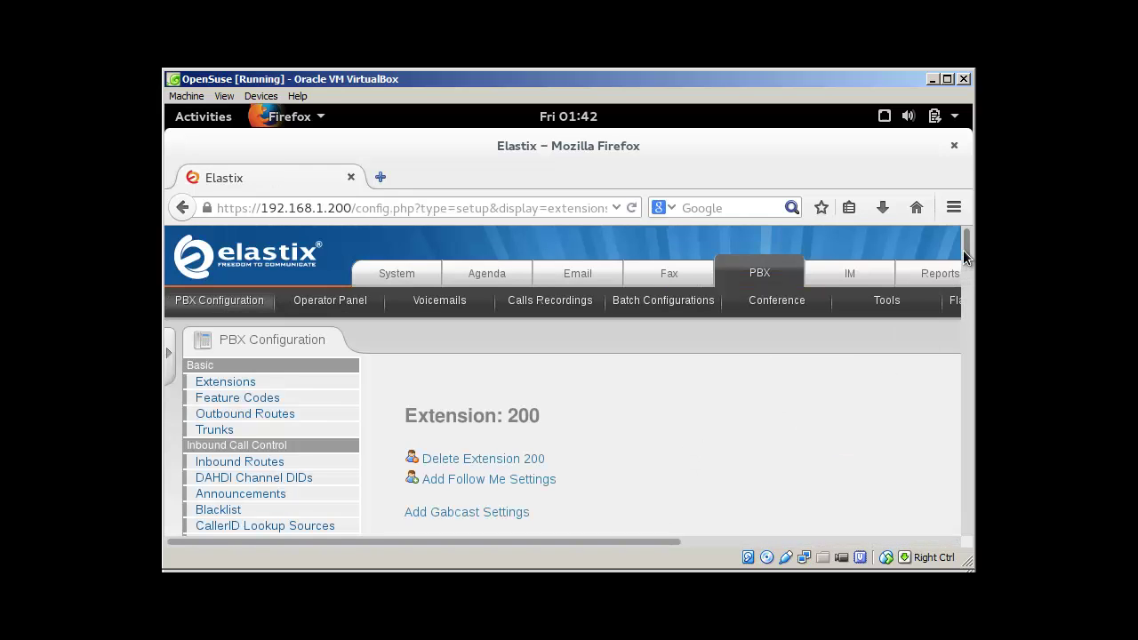
Confirm extension 200's voicemail status is Enabled and its voicemail password is filled in
{"action": "left_click_drag", "start_coordinate": [967, 246], "coordinate": [966, 442]}
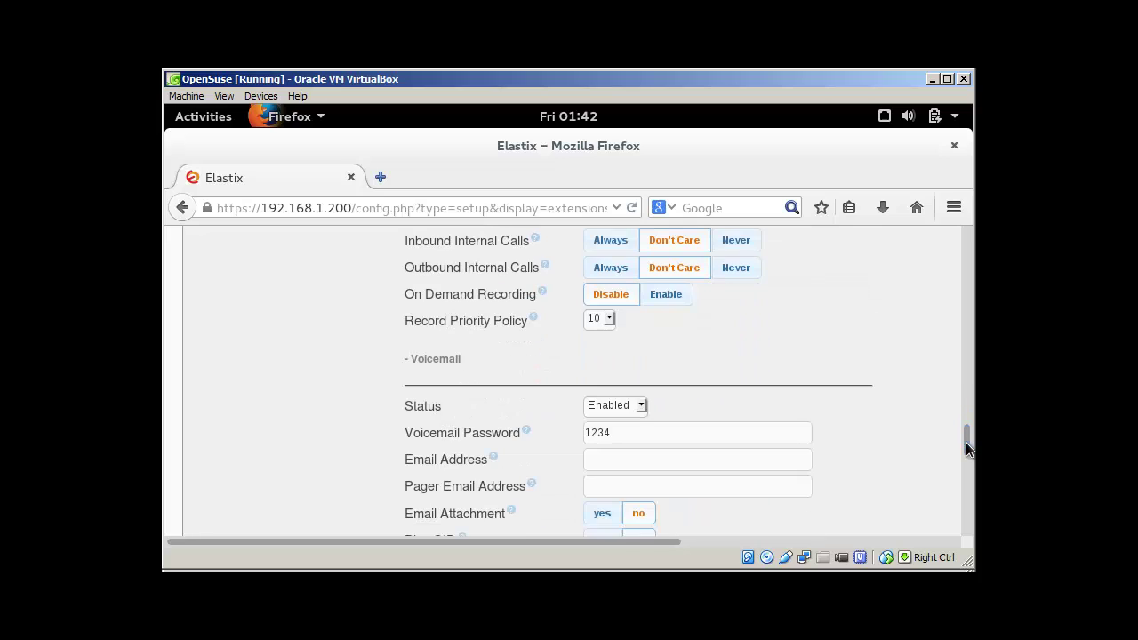
{"action": "left_click", "coordinate": [644, 409]}
{"action": "left_click", "coordinate": [644, 409]}
{"action": "left_click", "coordinate": [613, 435]}
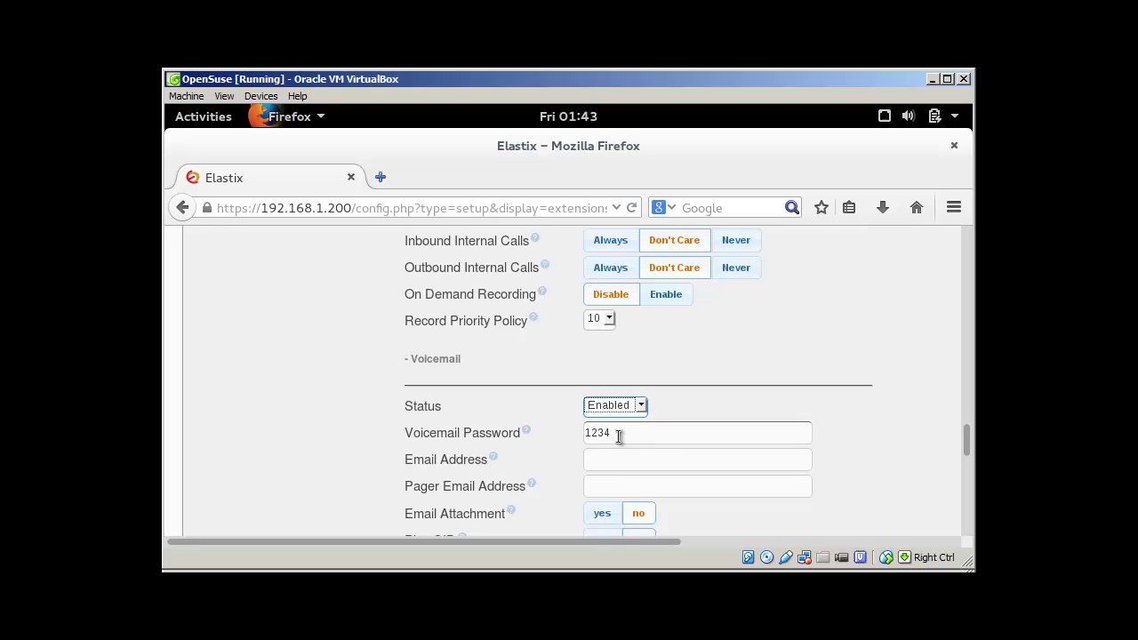
{"action": "left_click_drag", "start_coordinate": [614, 436], "coordinate": [565, 430]}
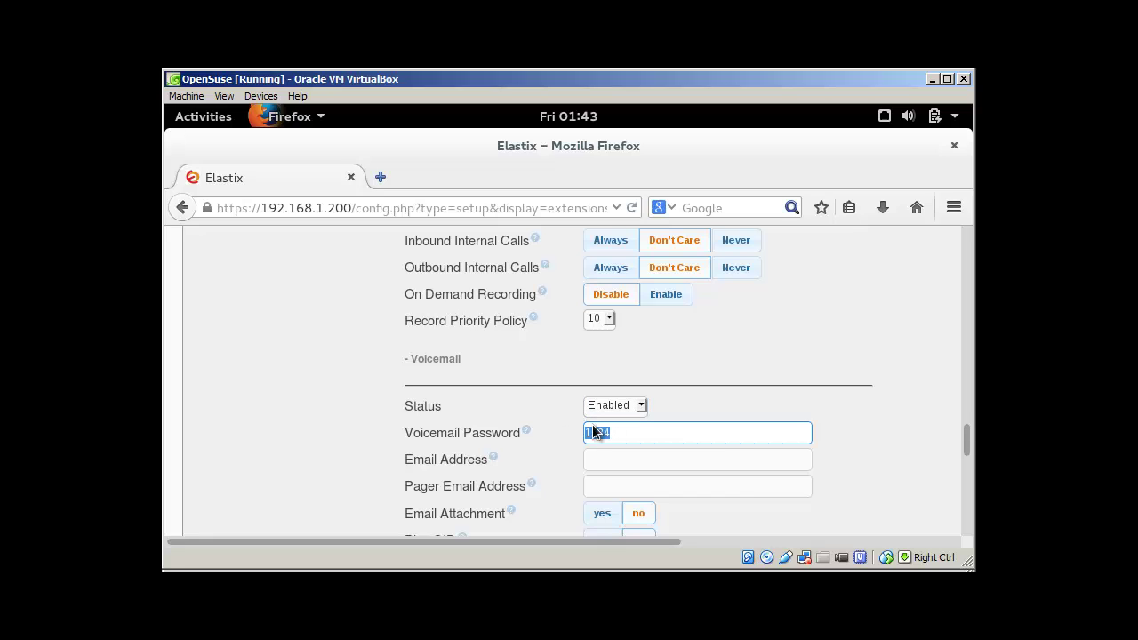
{"action": "left_click_drag", "start_coordinate": [966, 436], "coordinate": [966, 514]}
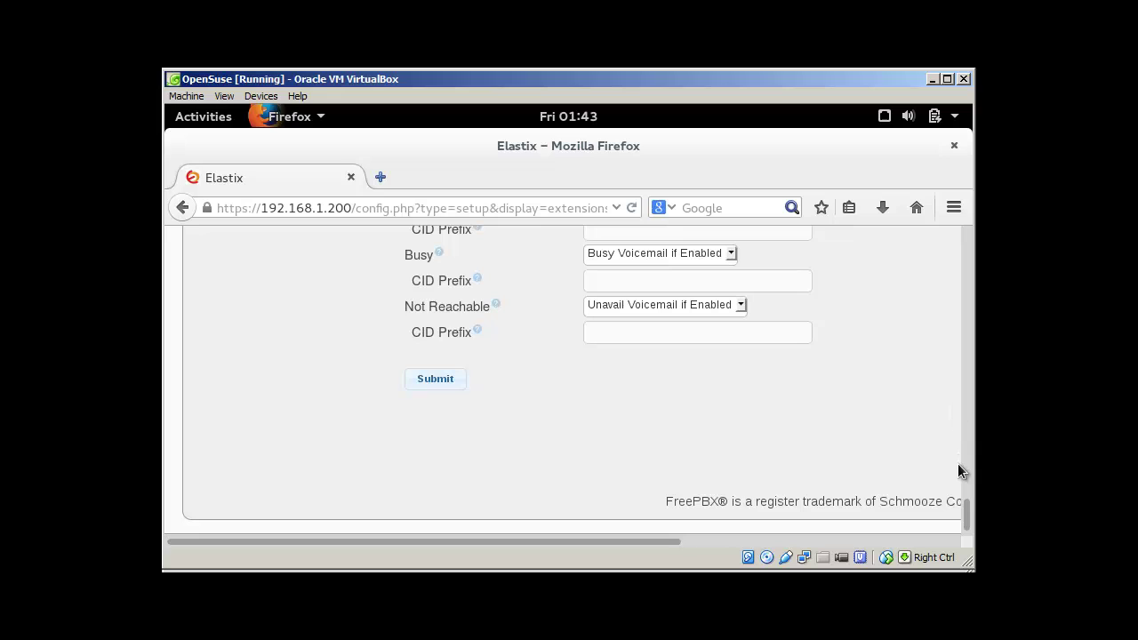
{"action": "left_click_drag", "start_coordinate": [967, 500], "coordinate": [967, 236]}
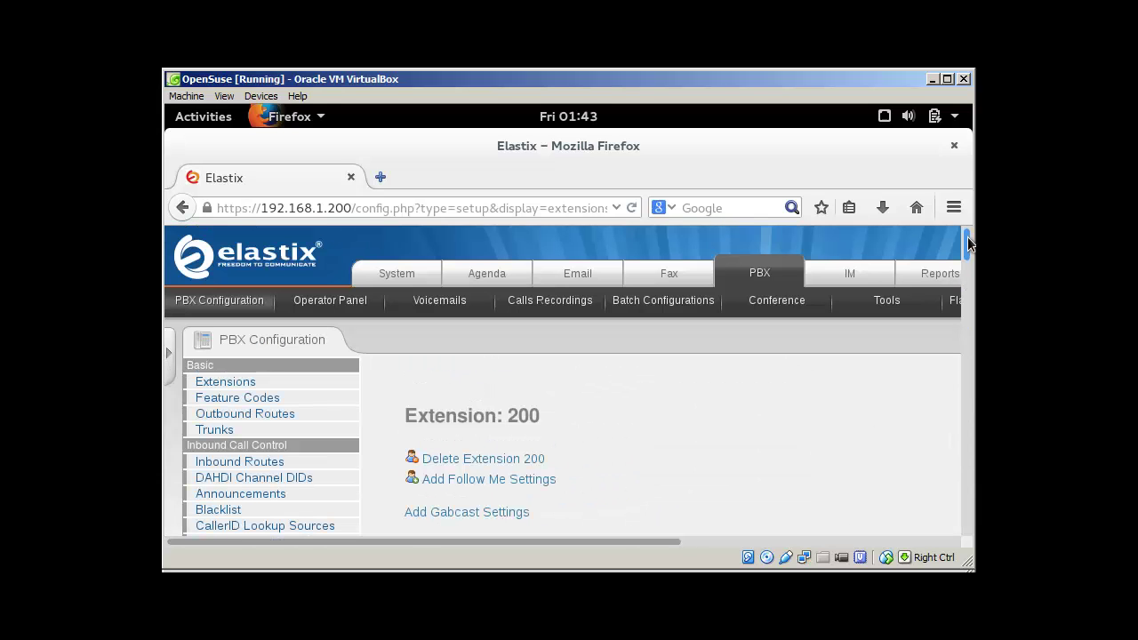
Minimize the openSUSE VM and dial the voicemail code *98 on SJphone
{"action": "left_click", "coordinate": [931, 79]}
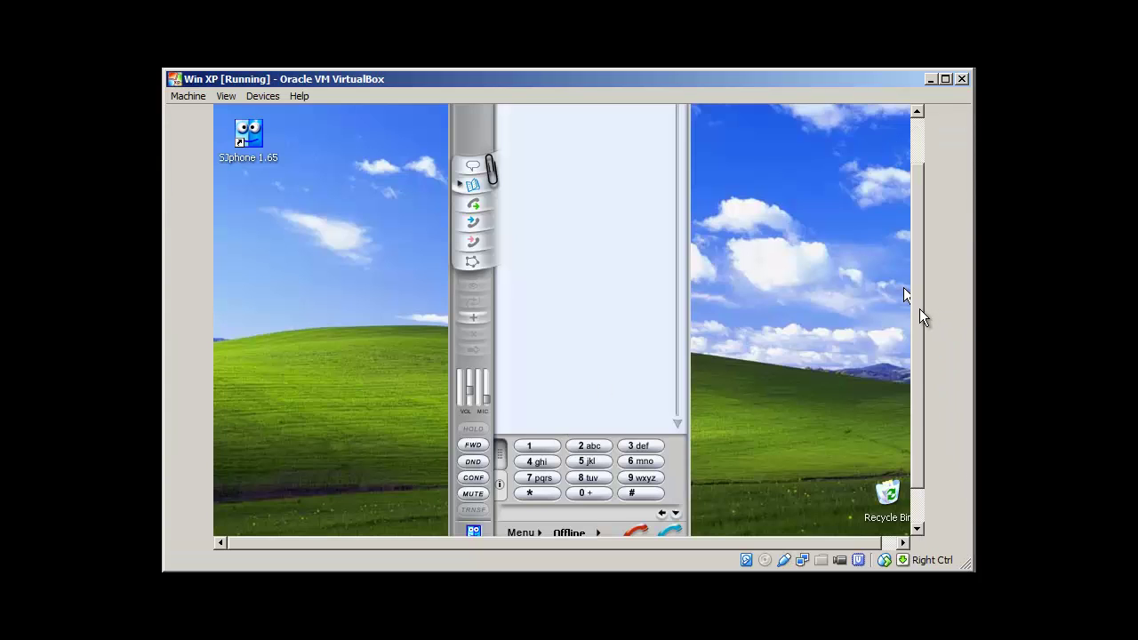
{"action": "left_click_drag", "start_coordinate": [923, 318], "coordinate": [921, 286]}
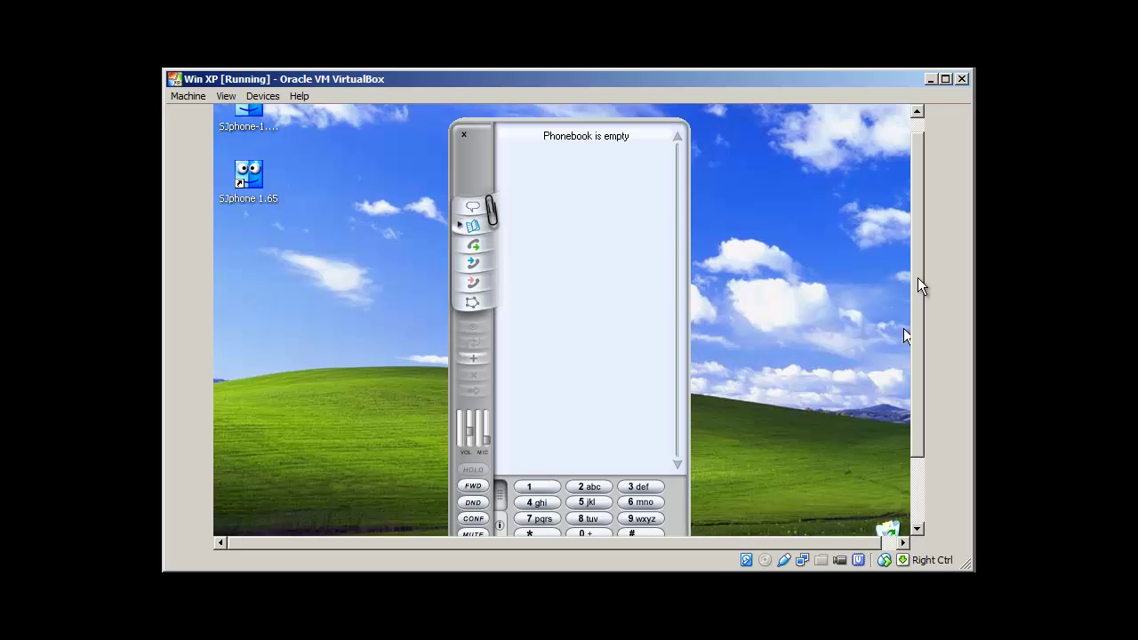
{"action": "left_click_drag", "start_coordinate": [917, 278], "coordinate": [915, 335]}
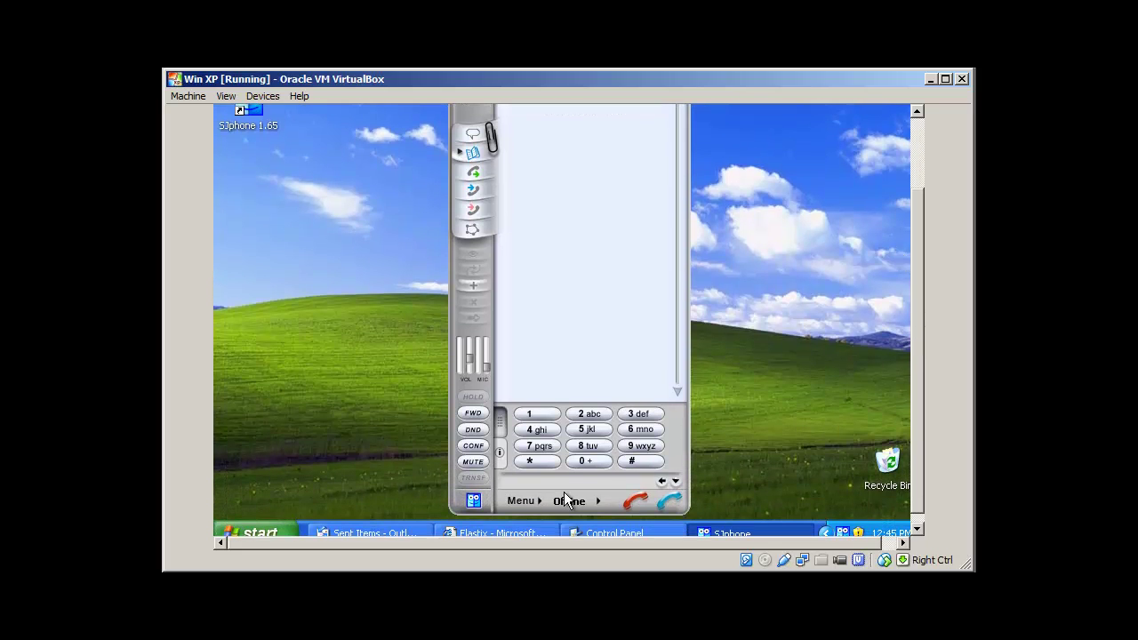
{"action": "left_click", "coordinate": [642, 447]}
{"action": "left_click", "coordinate": [595, 451]}
{"action": "left_click", "coordinate": [668, 501]}
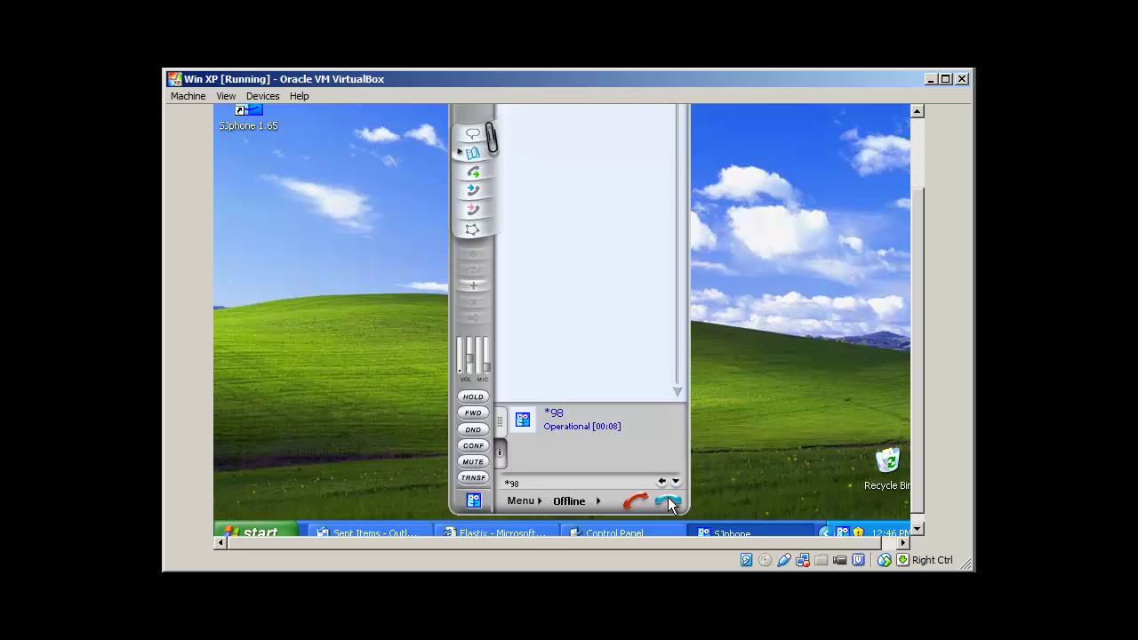
Work through the voicemail menu with #, 1, 3, #, 2, 1, * and hang up
{"action": "type", "text": "#"}
{"action": "type", "text": "1"}
{"action": "type", "text": "3"}
{"action": "type", "text": "#"}
{"action": "type", "text": "2"}
{"action": "type", "text": "1"}
{"action": "type", "text": "*"}
{"action": "left_click", "coordinate": [631, 499]}
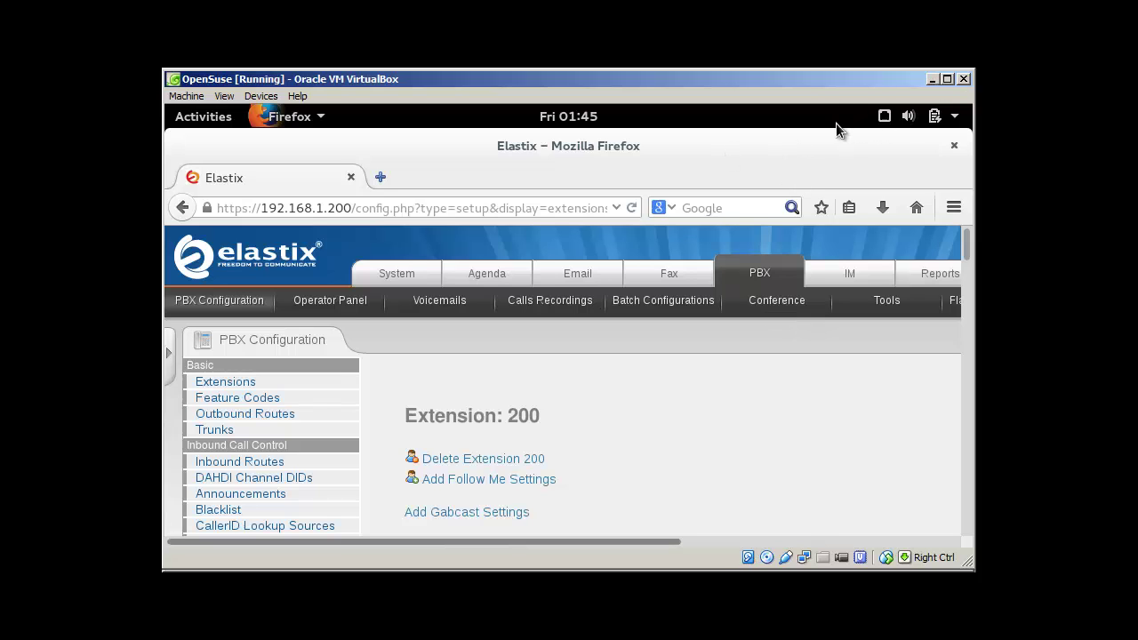
Call extension 200 from Zoiper's dialpad, then bring the Elastix Firefox window back
{"action": "double_click", "coordinate": [805, 142]}
{"action": "left_click", "coordinate": [633, 141]}
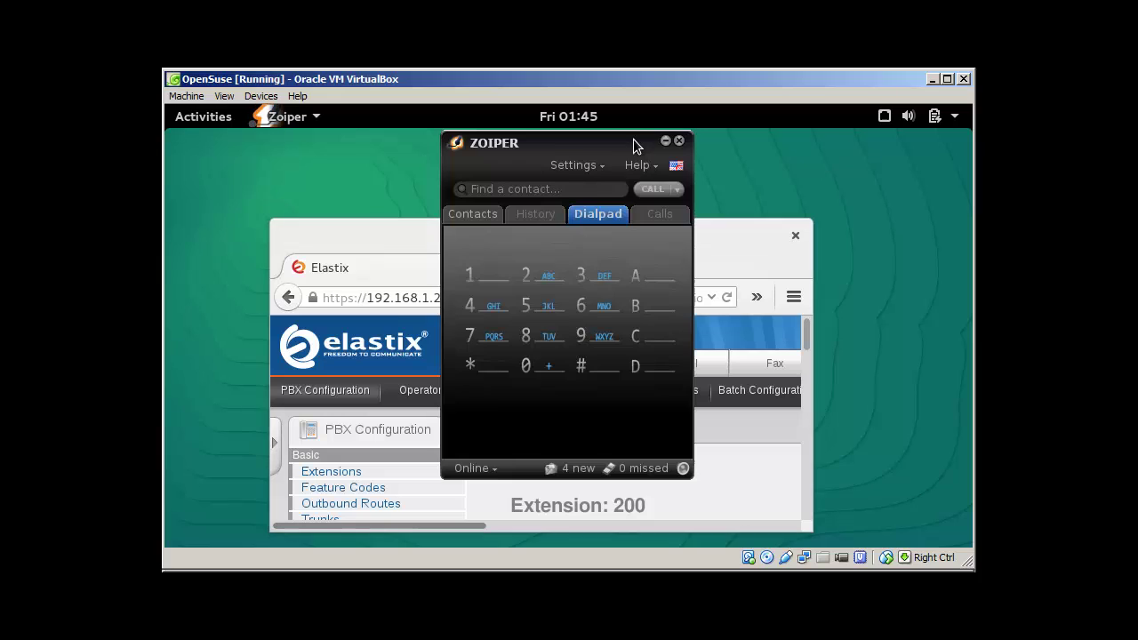
{"action": "left_click", "coordinate": [527, 275]}
{"action": "left_click", "coordinate": [526, 366]}
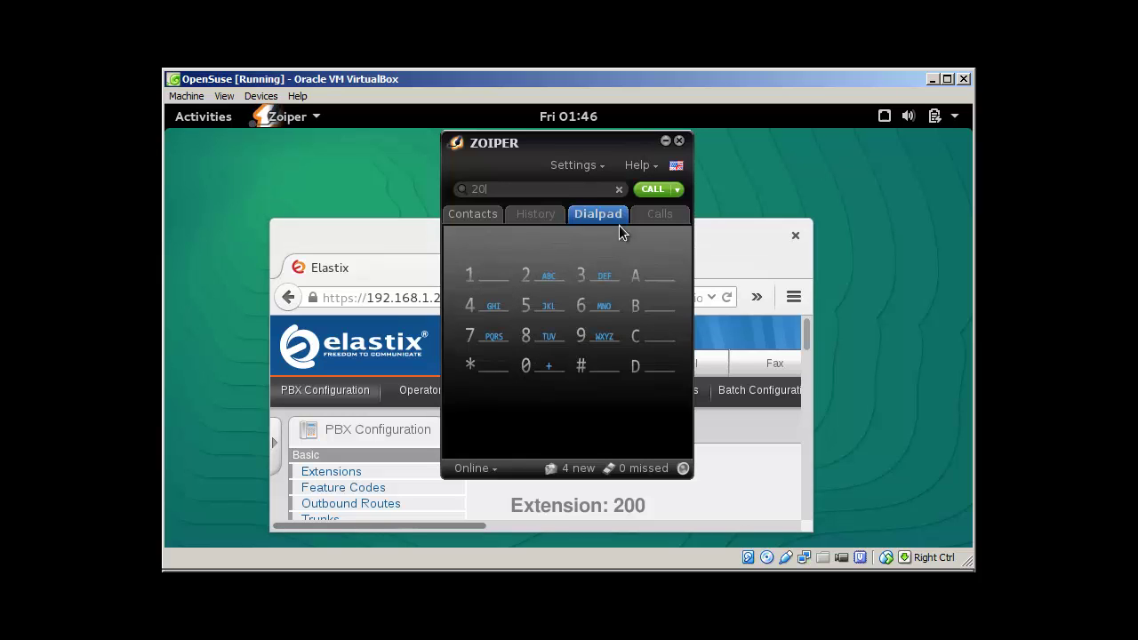
{"action": "left_click", "coordinate": [526, 367]}
{"action": "left_click", "coordinate": [648, 190]}
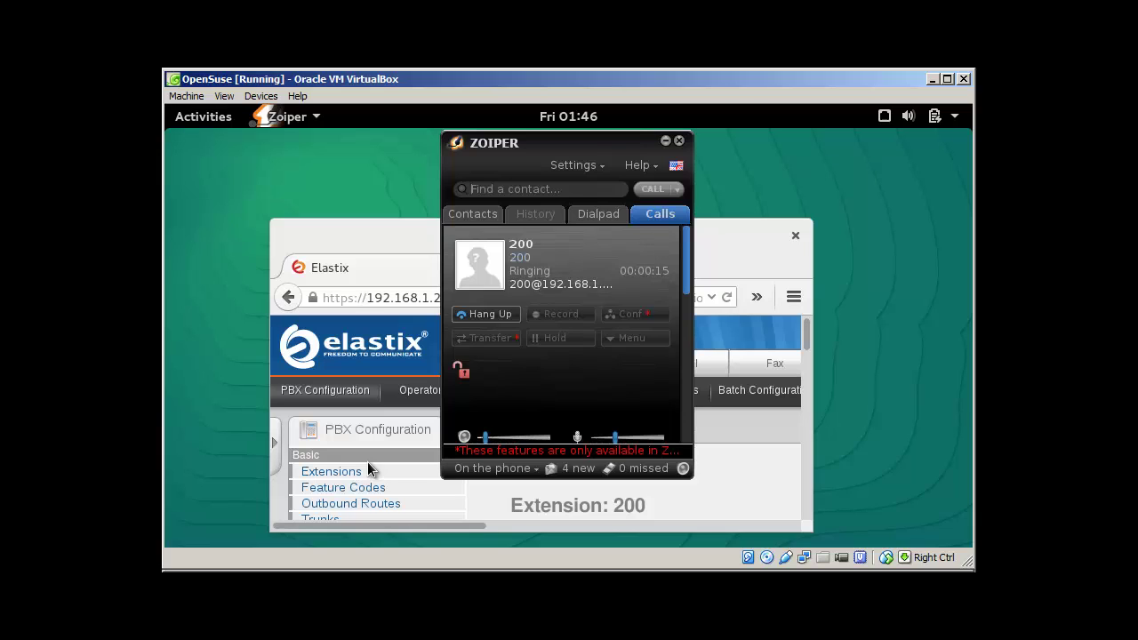
{"action": "left_click", "coordinate": [705, 487]}
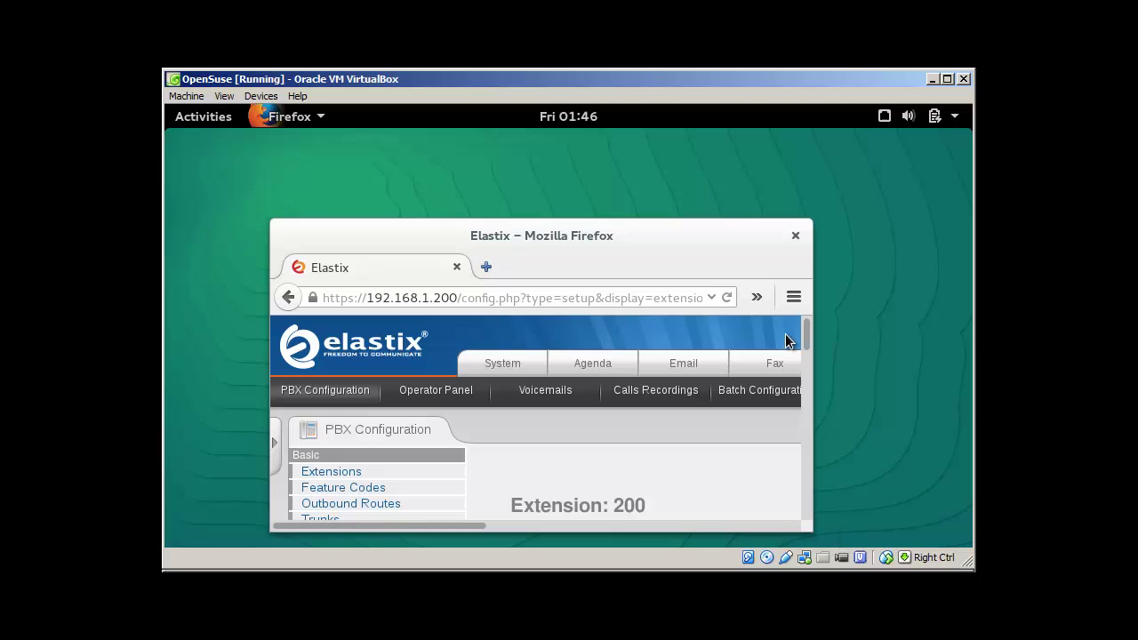
Maximize Firefox, open Feature Codes and highlight Dial Voicemail *98 beside My Voicemail *97
{"action": "double_click", "coordinate": [640, 246]}
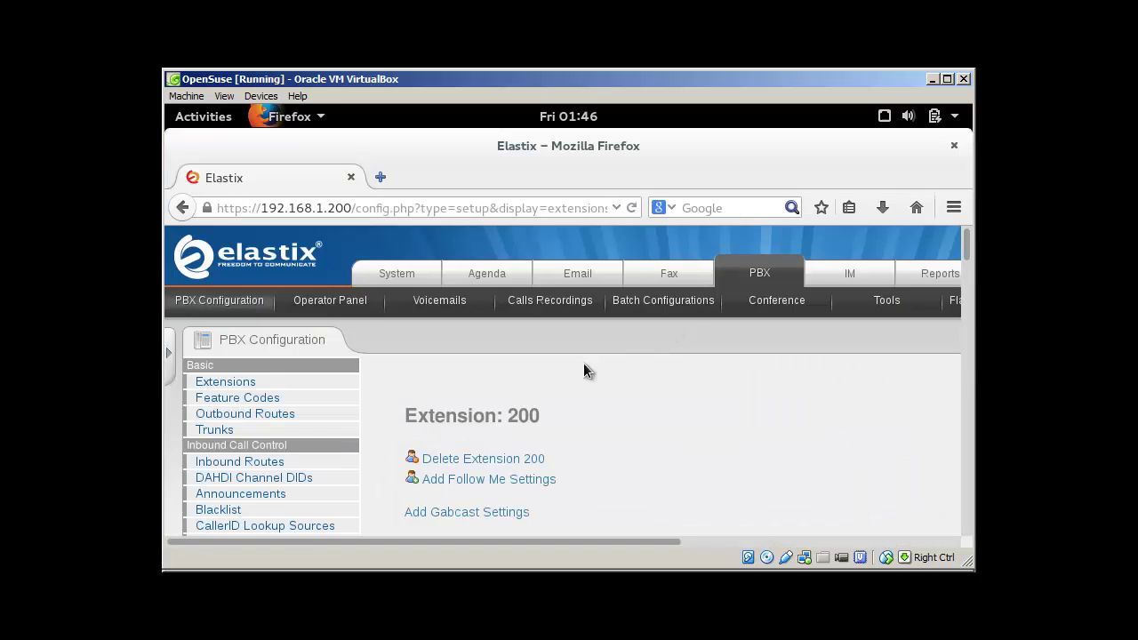
{"action": "left_click", "coordinate": [249, 405]}
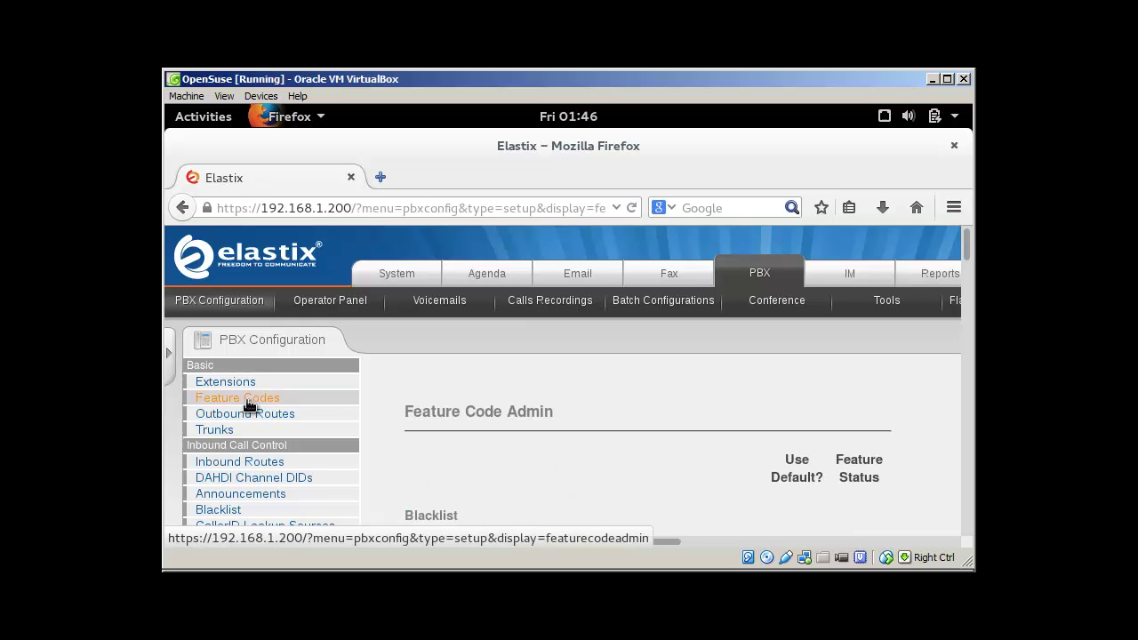
{"action": "left_click_drag", "start_coordinate": [965, 239], "coordinate": [959, 278]}
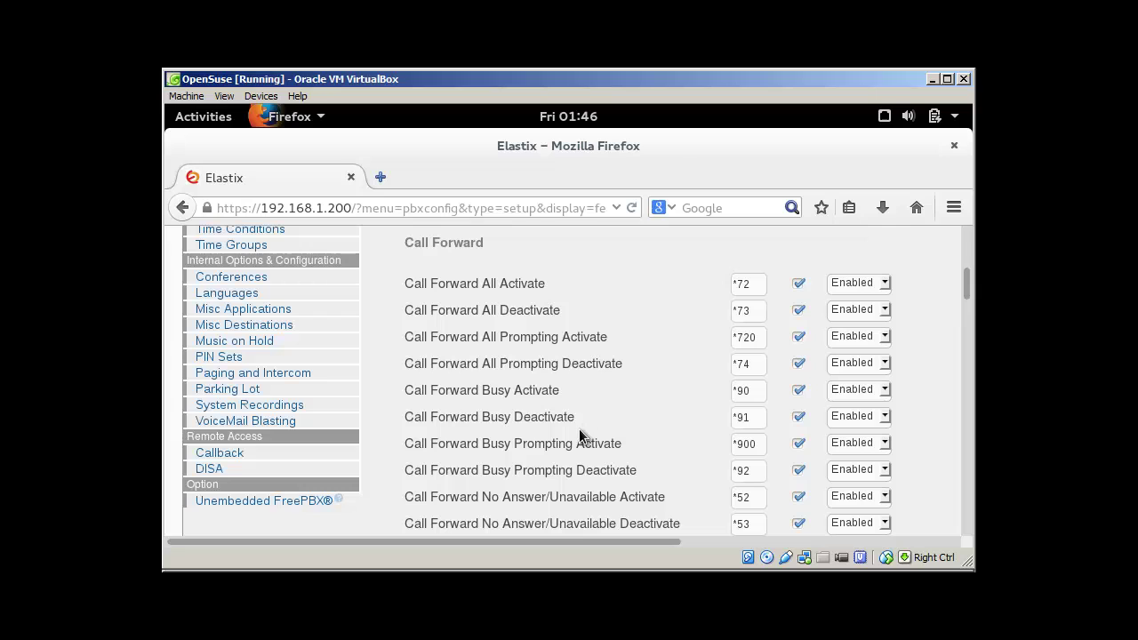
{"action": "left_click_drag", "start_coordinate": [968, 278], "coordinate": [964, 492]}
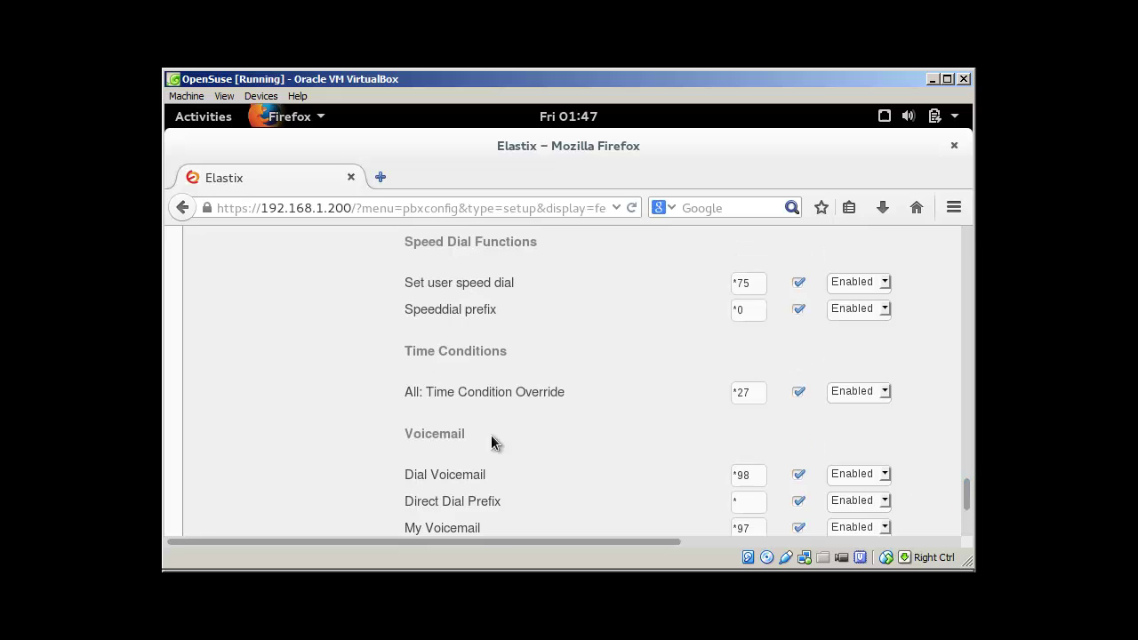
{"action": "left_click_drag", "start_coordinate": [413, 435], "coordinate": [465, 435]}
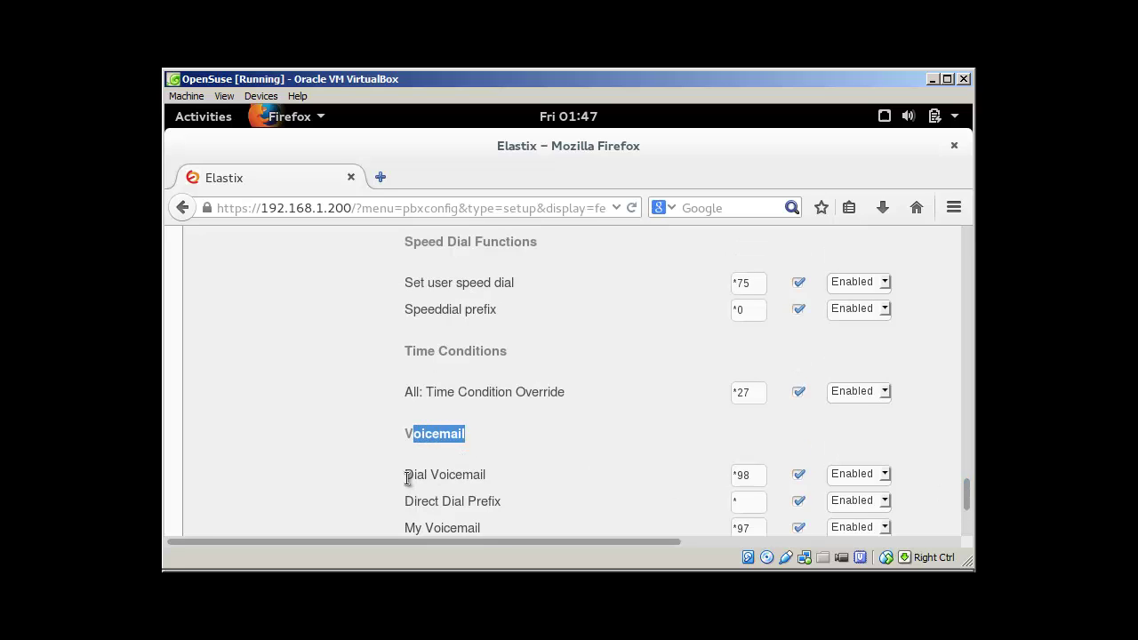
{"action": "left_click_drag", "start_coordinate": [408, 478], "coordinate": [529, 485]}
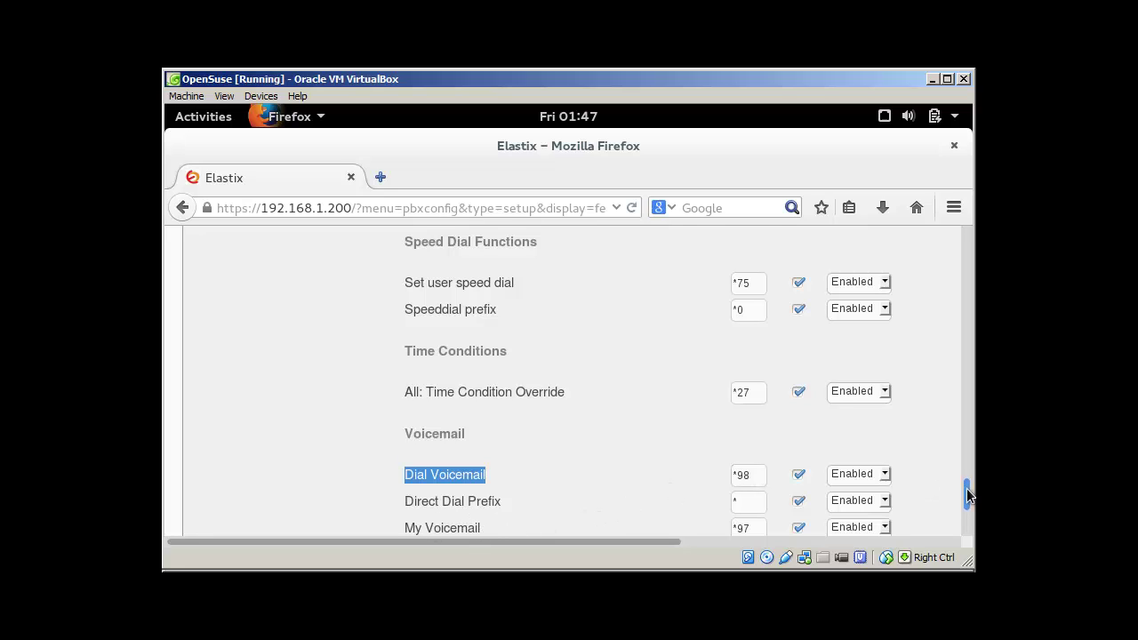
{"action": "left_click_drag", "start_coordinate": [966, 490], "coordinate": [968, 504]}
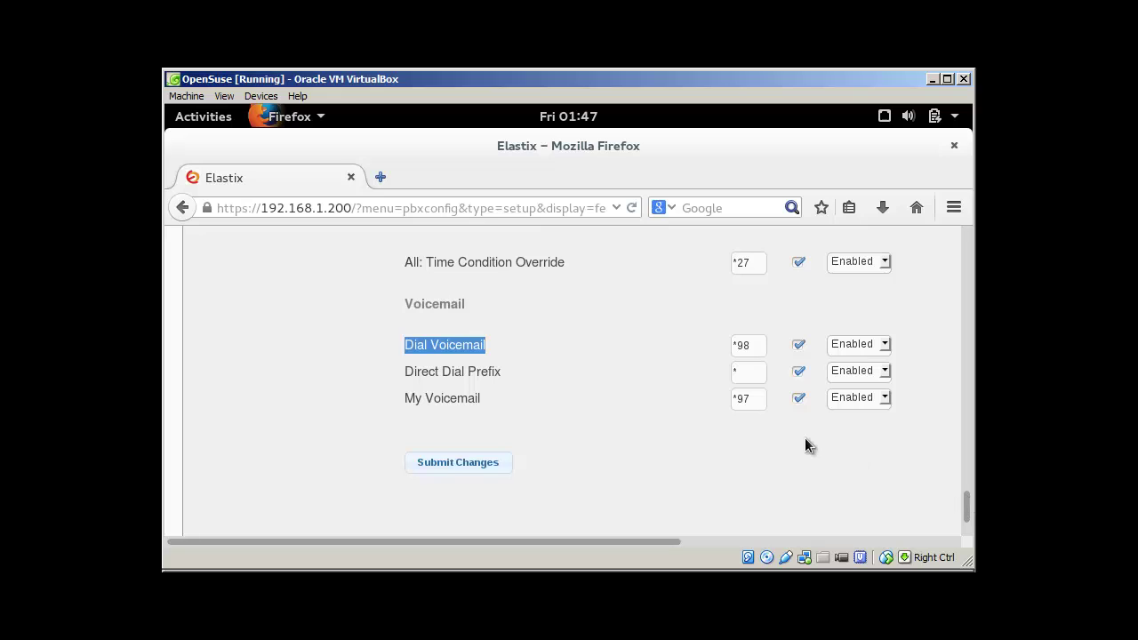